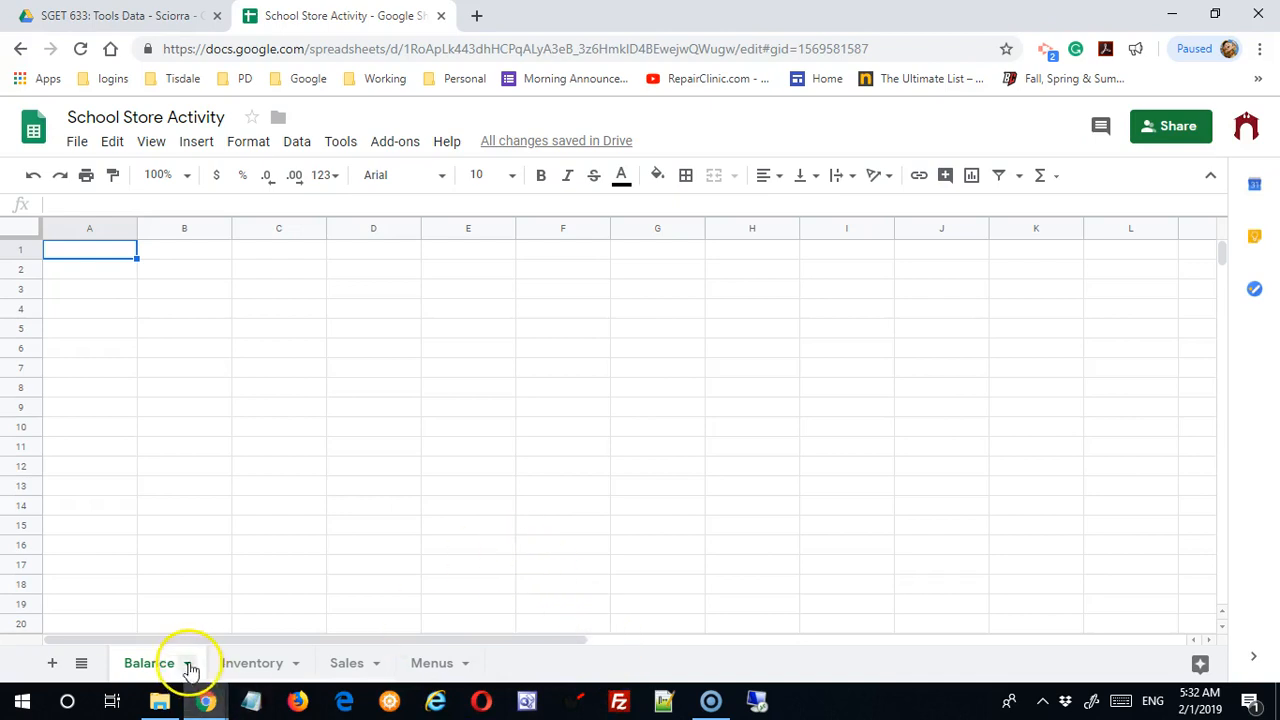
Enter the header Items in cell A1 of the Sales sheet
{"action": "left_click", "coordinate": [348, 665]}
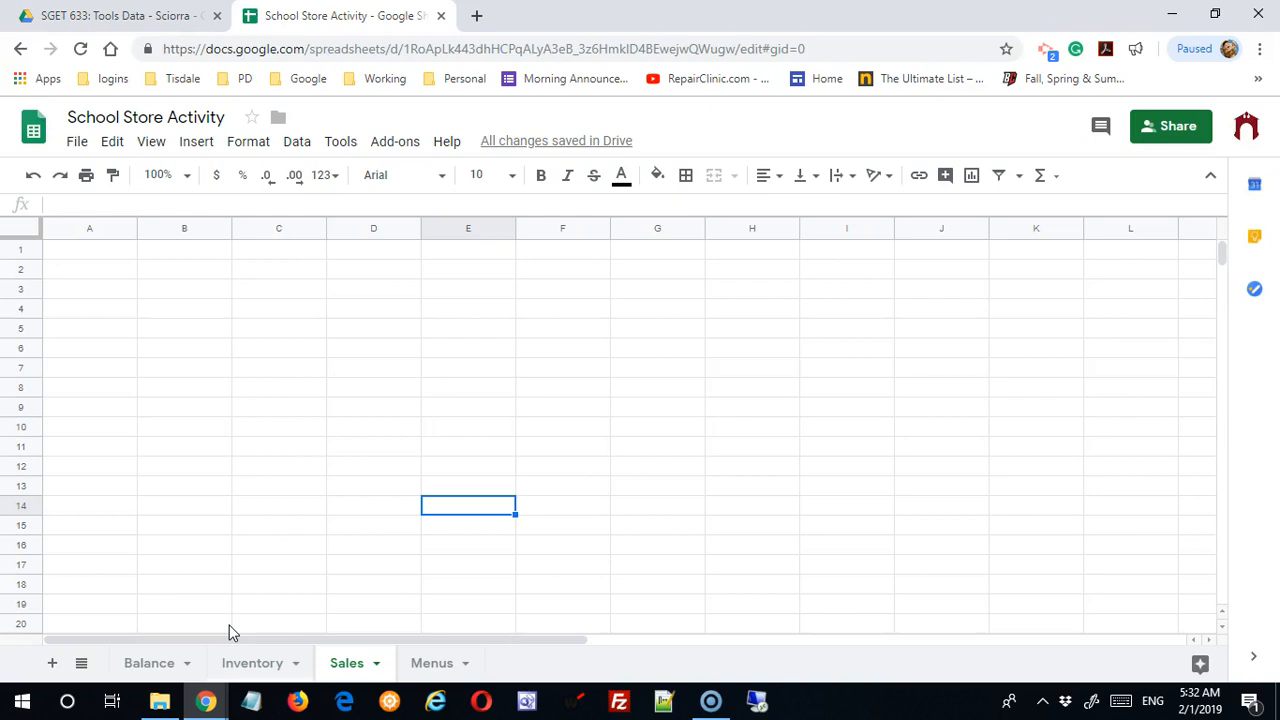
{"action": "left_click", "coordinate": [120, 251]}
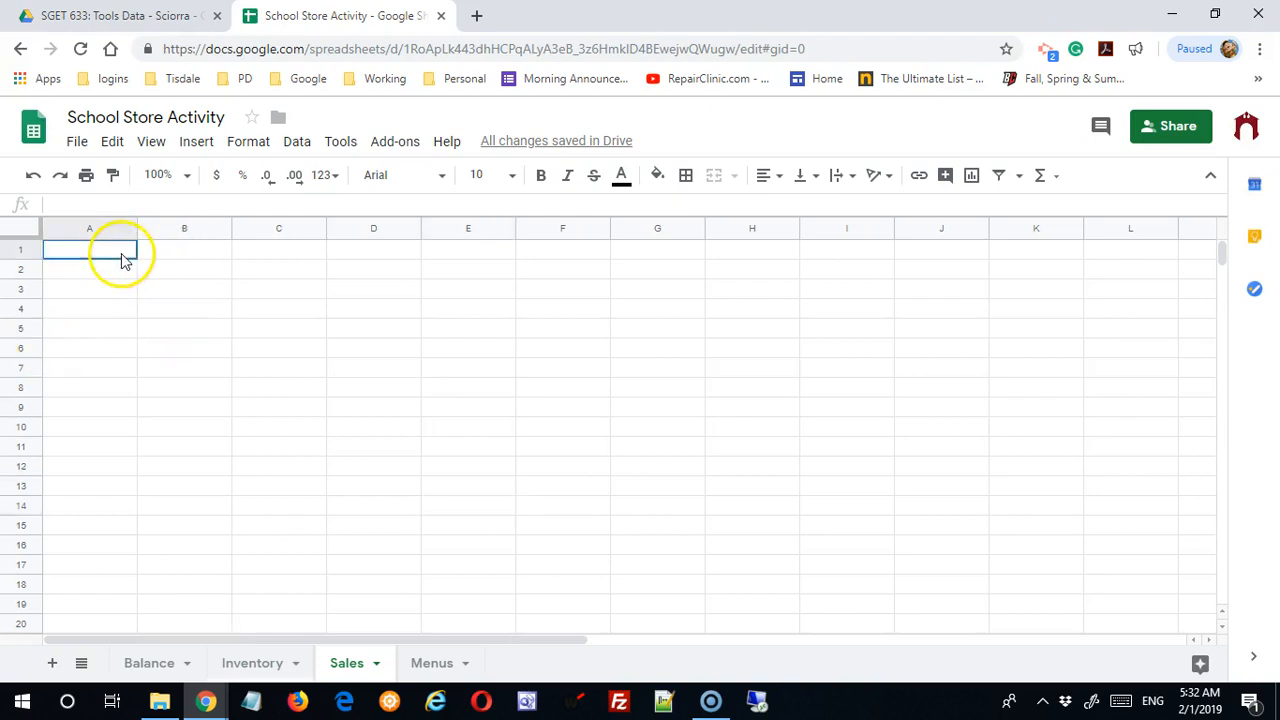
{"action": "type", "text": "Items"}
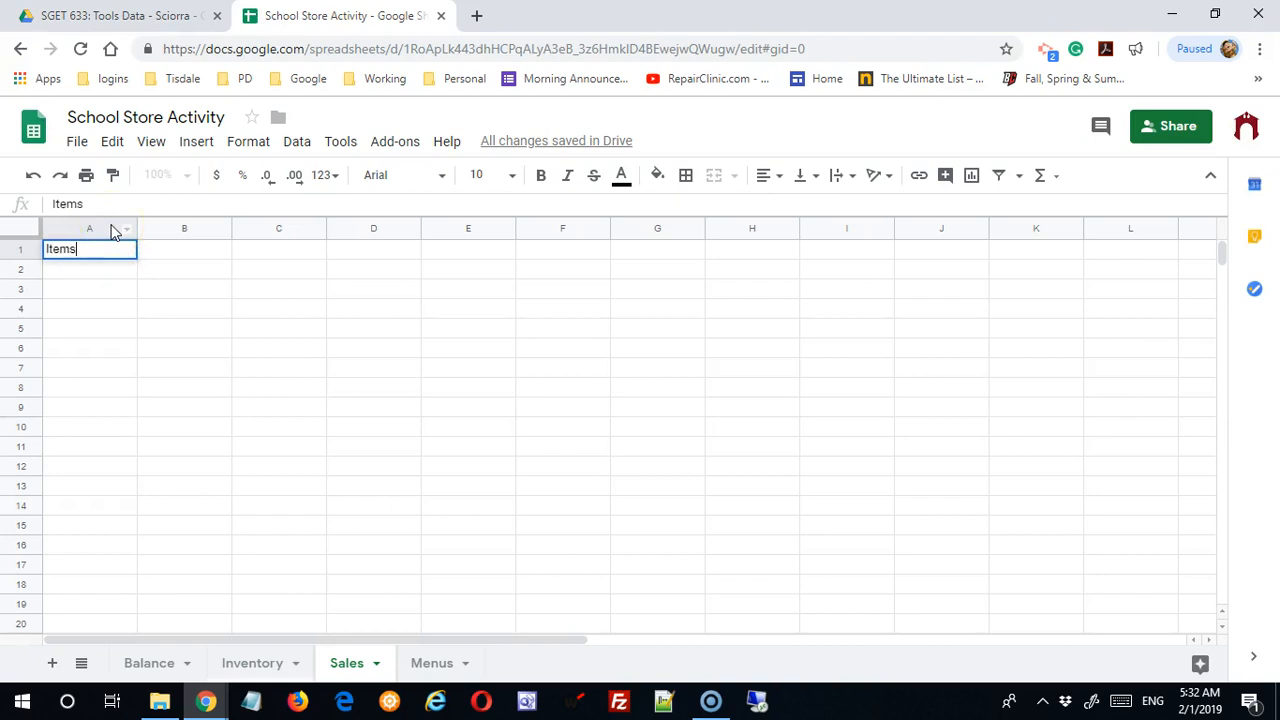
{"action": "key", "text": "Return"}
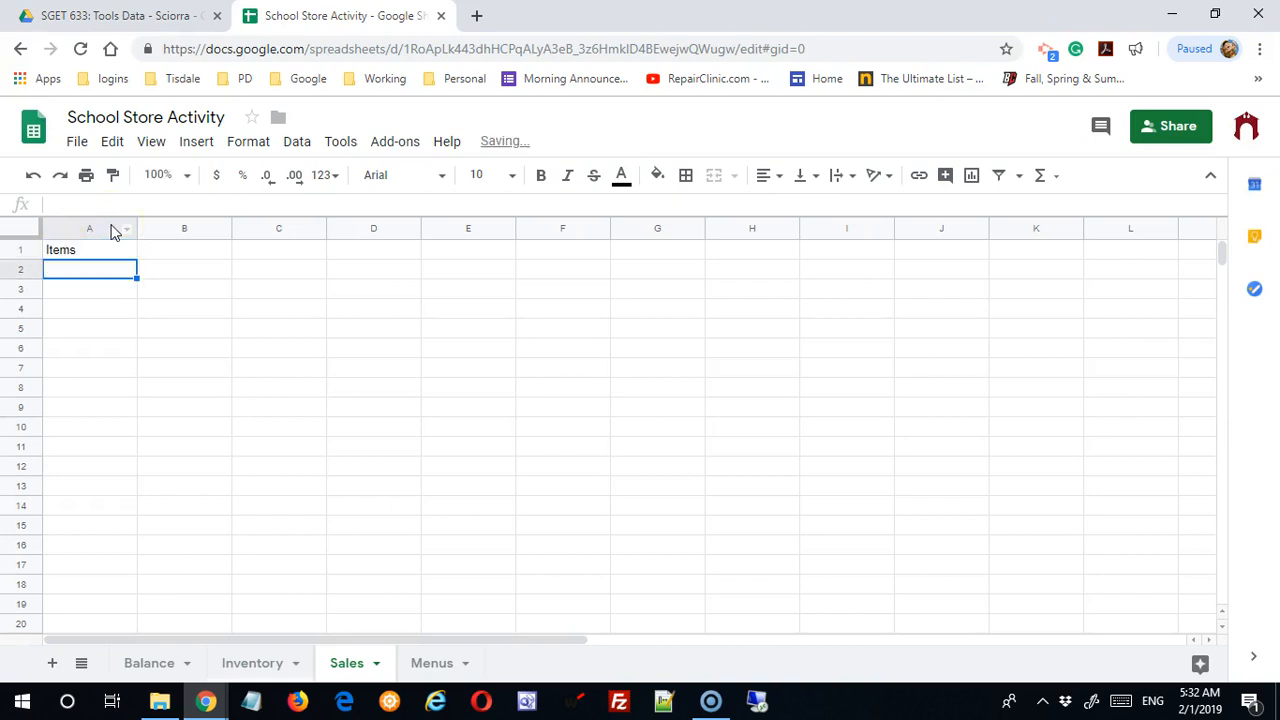
Enter Pencils in A2 and paste the remaining eleven products, from Crayons (24) through Pens, into A3:A13
{"action": "left_click", "coordinate": [90, 266]}
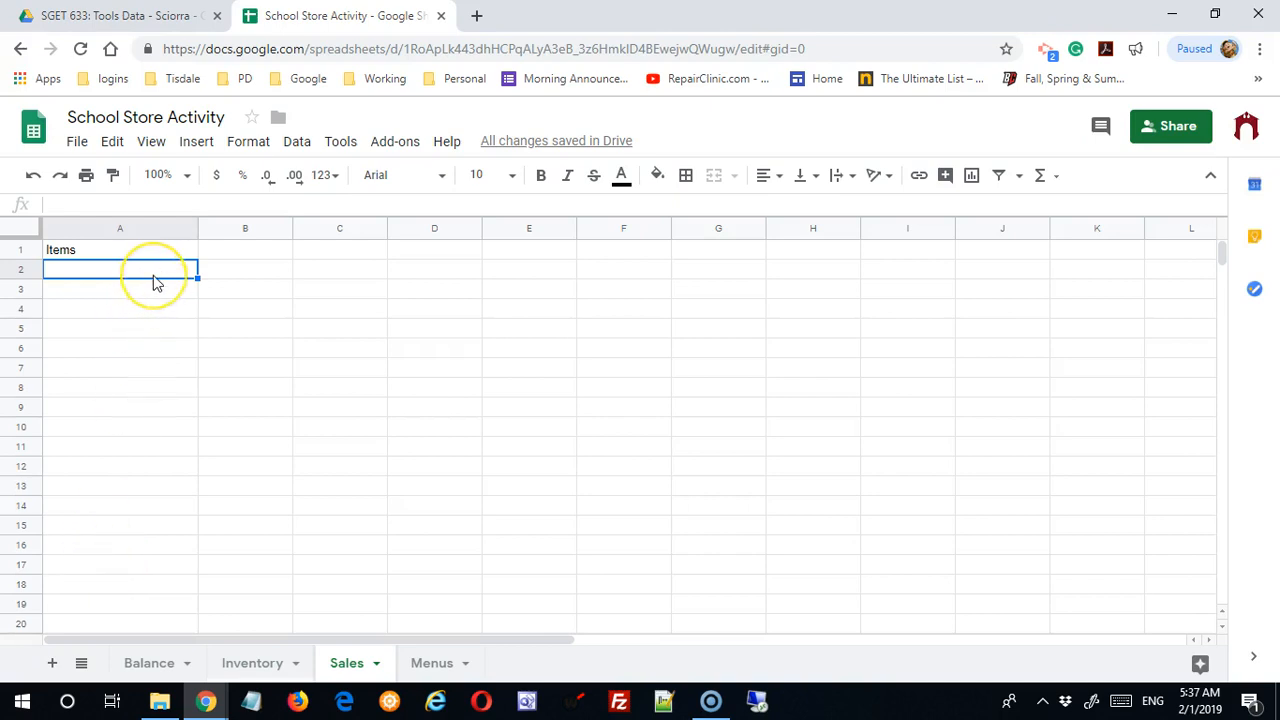
{"action": "type", "text": "Pencils"}
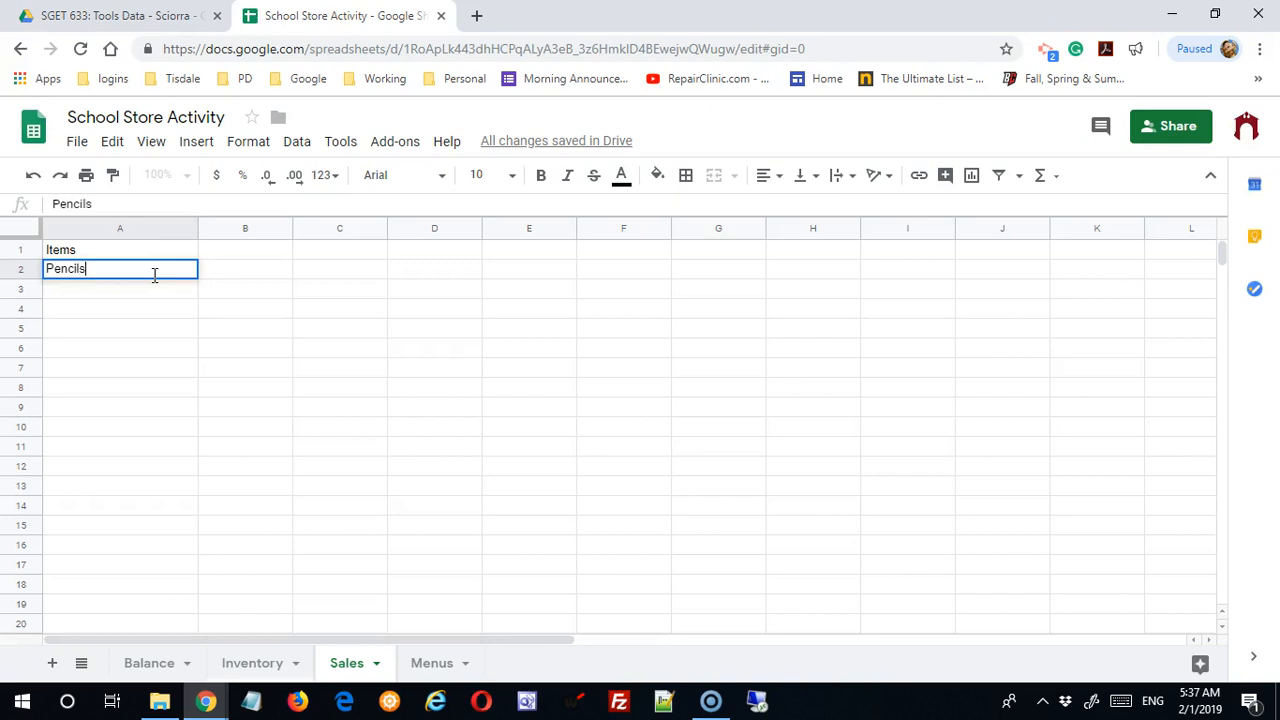
{"action": "key", "text": "Return"}
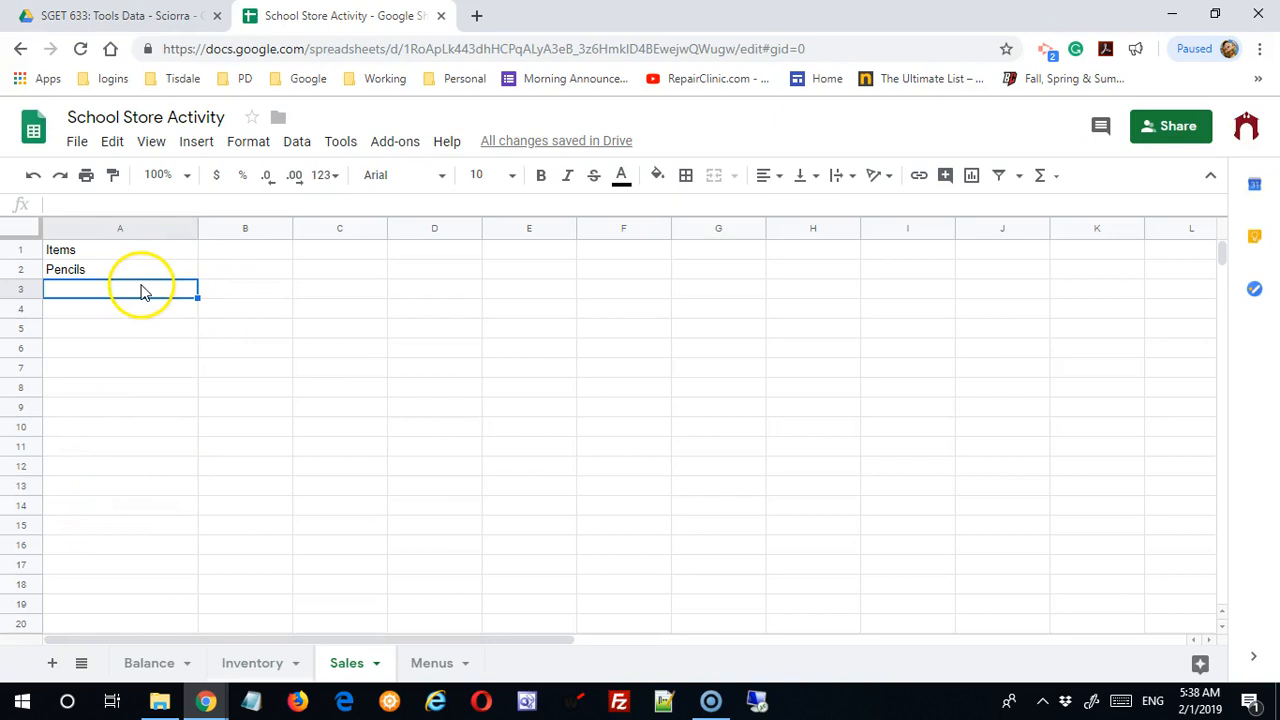
{"action": "type", "text": "Crayons (24) Crayons (64) Notebooks (Three Subject) Erasers Binder Ear Buds Notebooks (Composition) Folder Pencil Case Notebooks (Single Subject) Pens"}
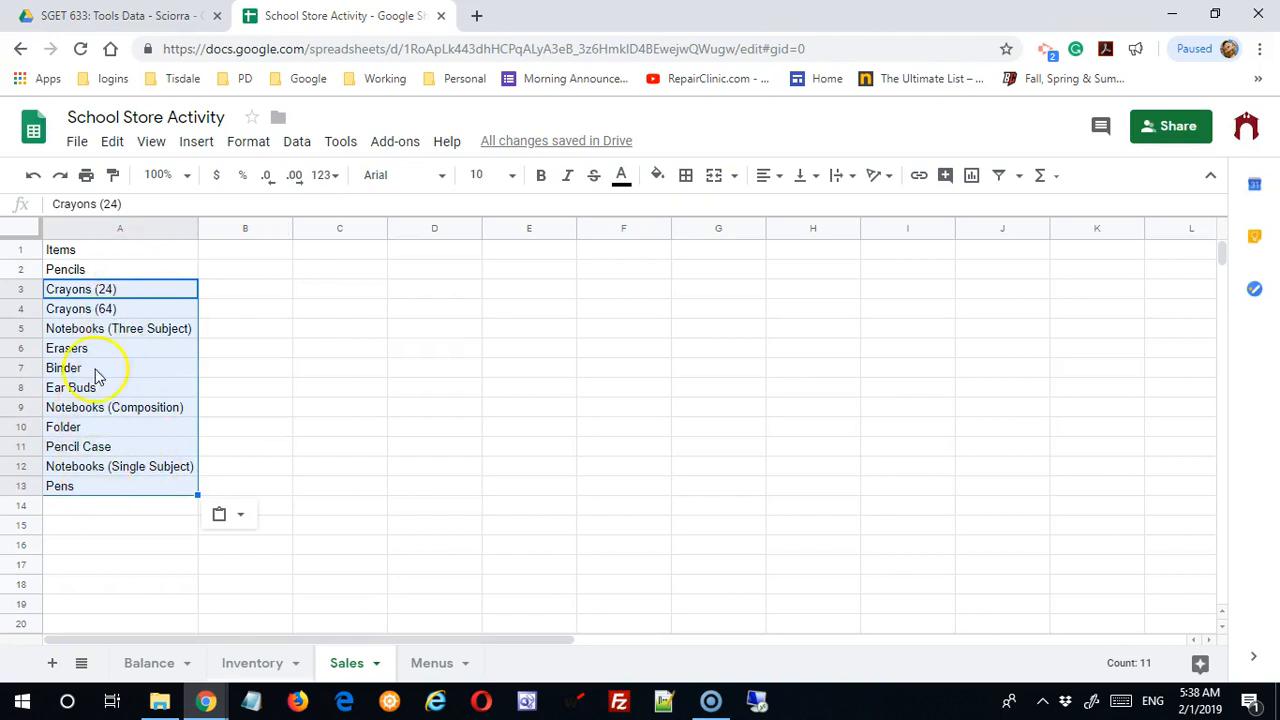
{"action": "left_click", "coordinate": [296, 410]}
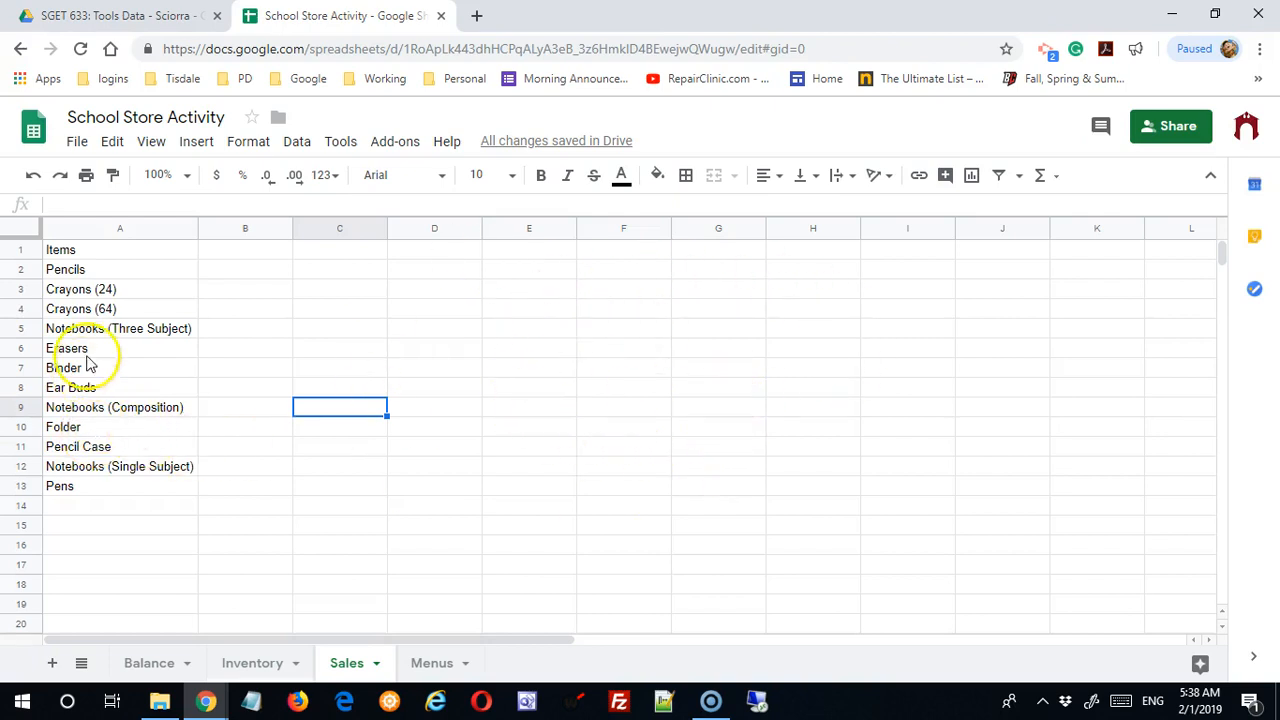
{"action": "key", "text": "Right"}
{"action": "key", "text": "Right"}
{"action": "key", "text": "Right"}
{"action": "key", "text": "Right"}
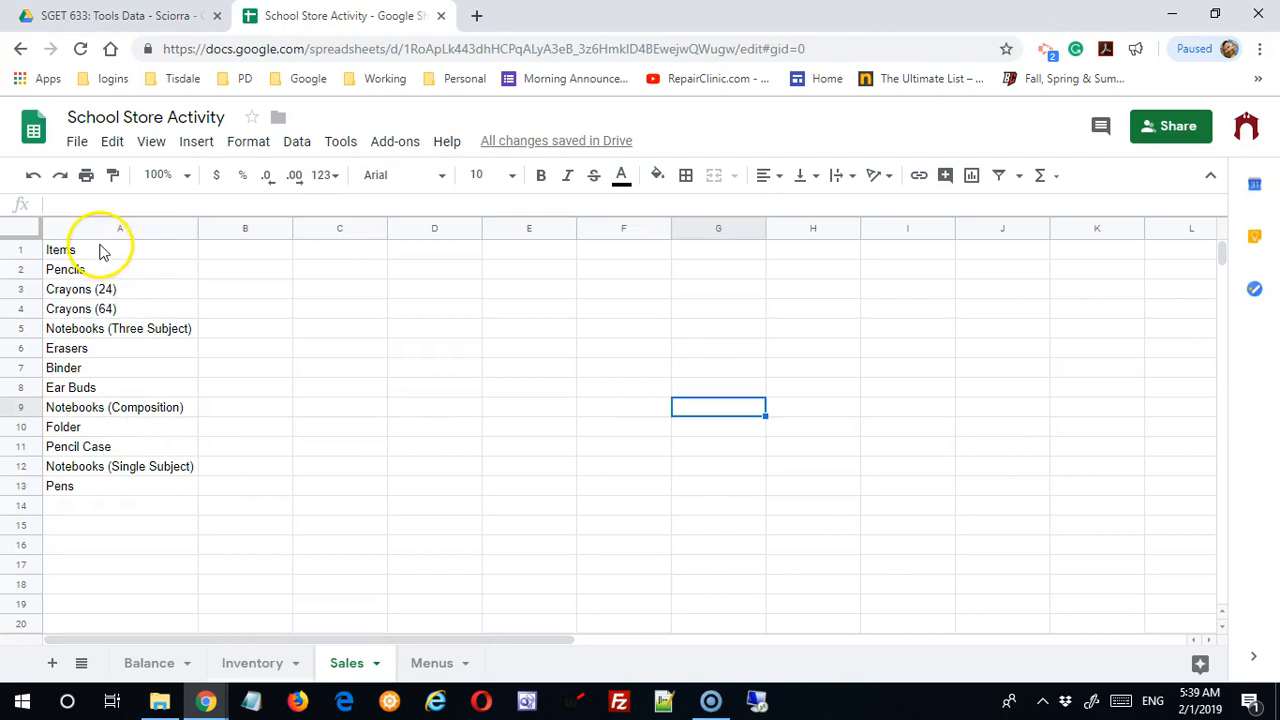
Try sorting the whole sheet by column A from A to Z, and undo that sort
{"action": "left_click", "coordinate": [104, 234]}
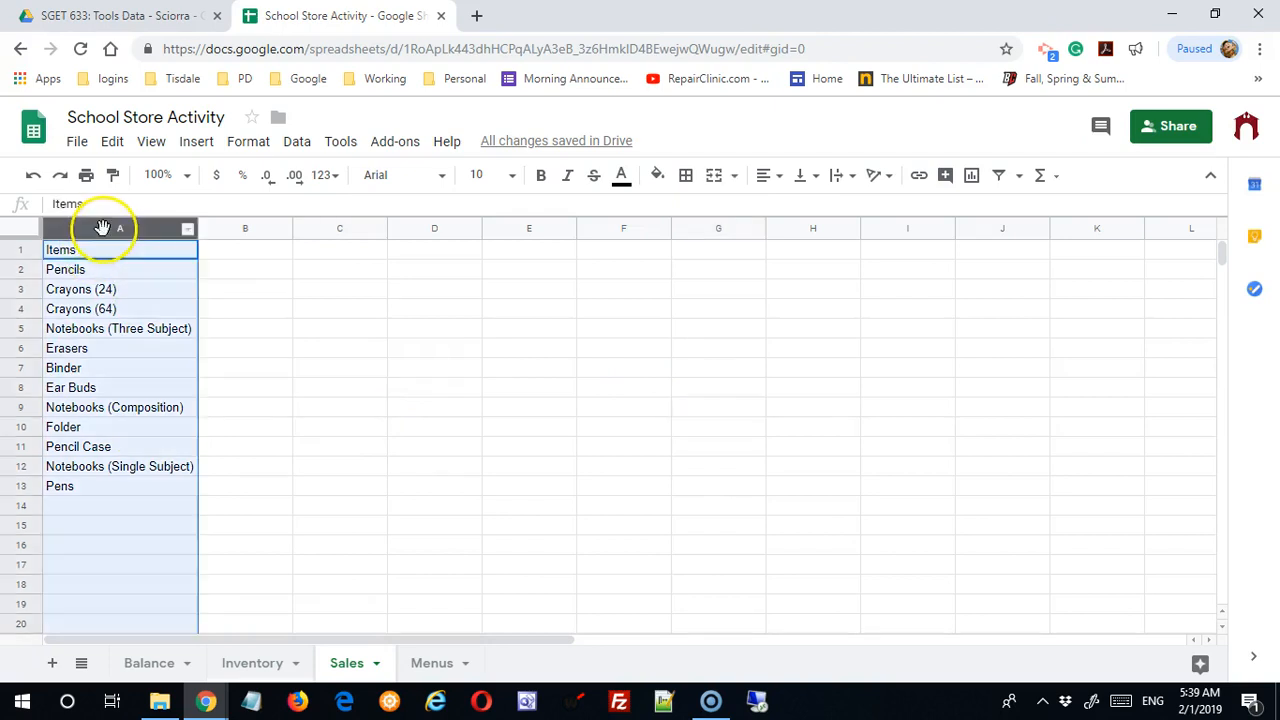
{"action": "left_click", "coordinate": [124, 291]}
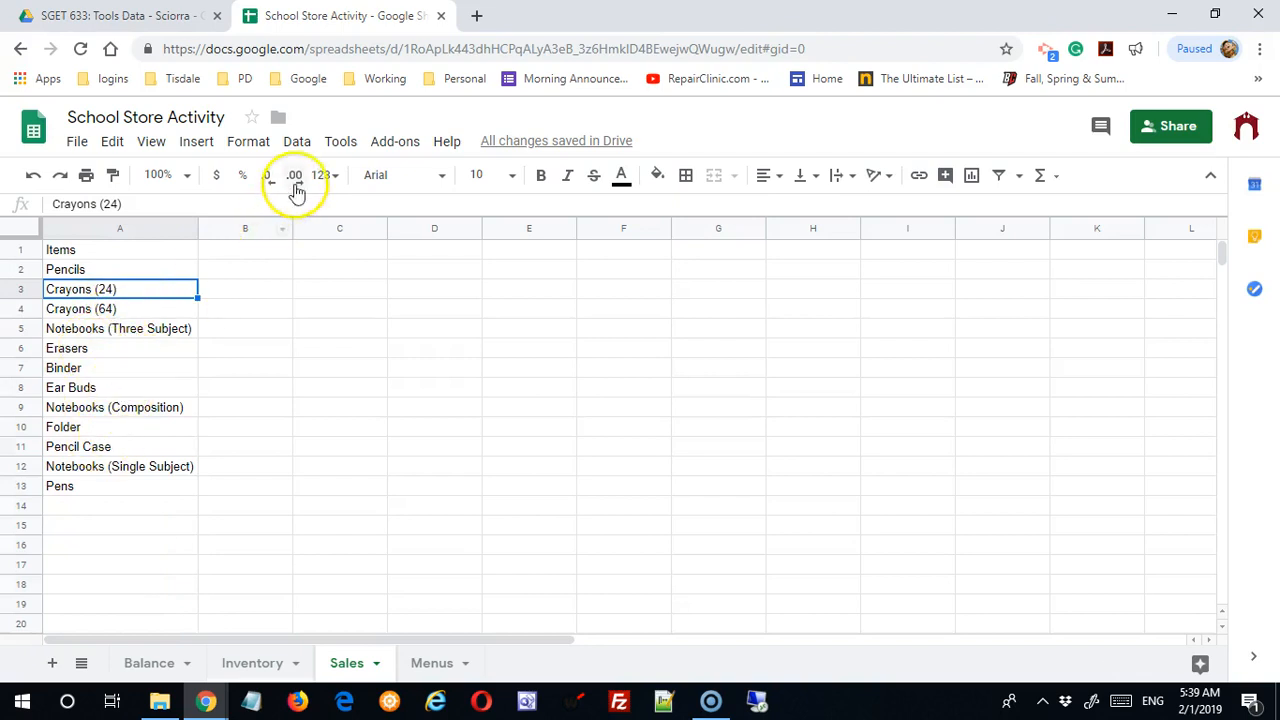
{"action": "left_click", "coordinate": [298, 143]}
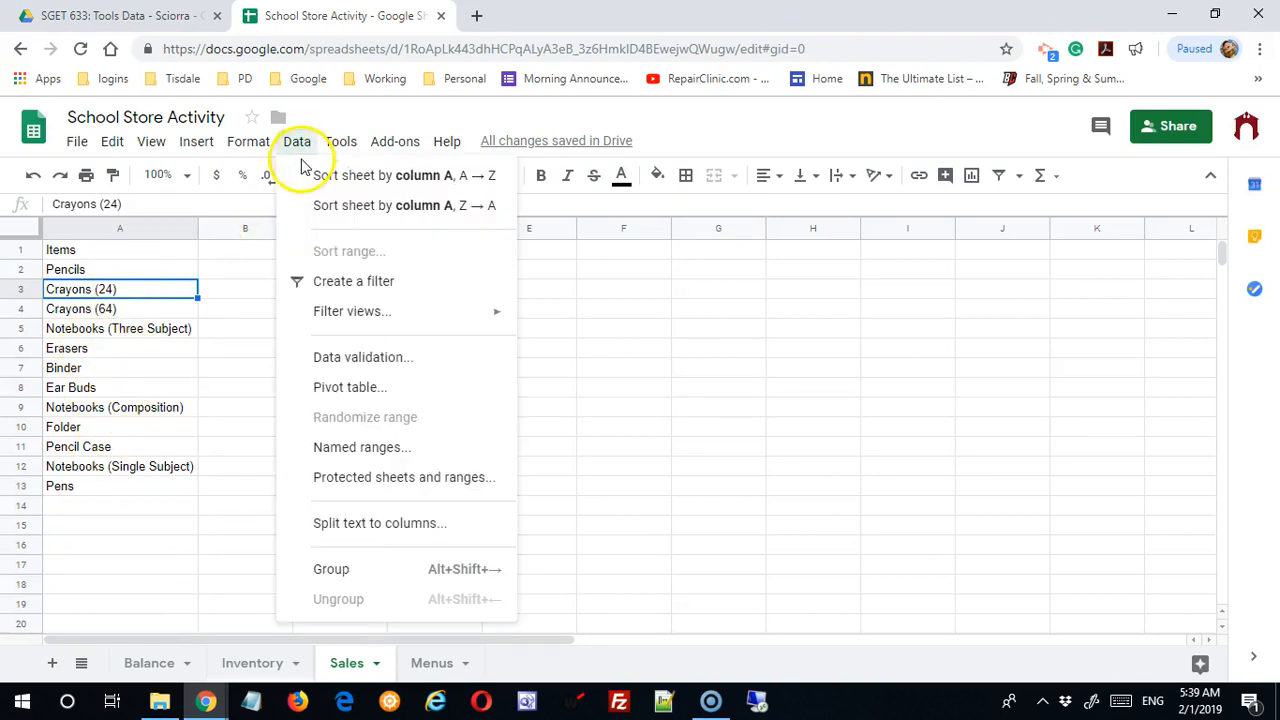
{"action": "left_click", "coordinate": [388, 187]}
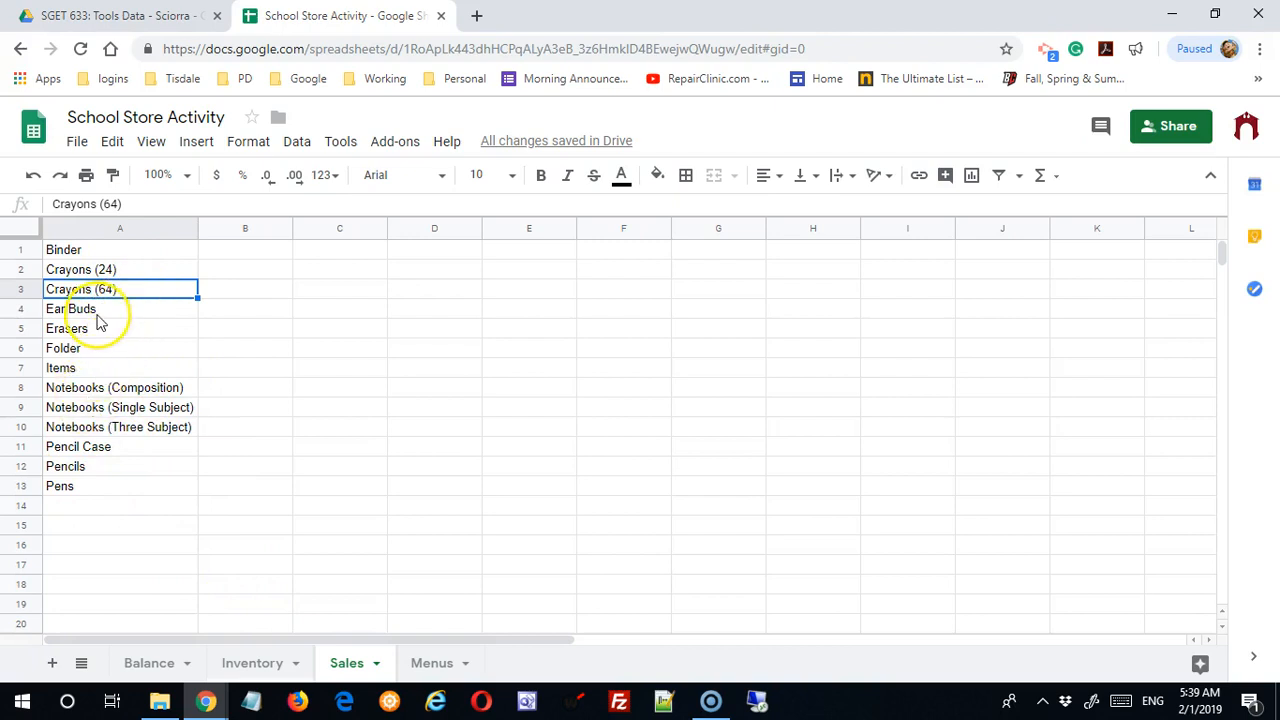
{"action": "left_click", "coordinate": [33, 175]}
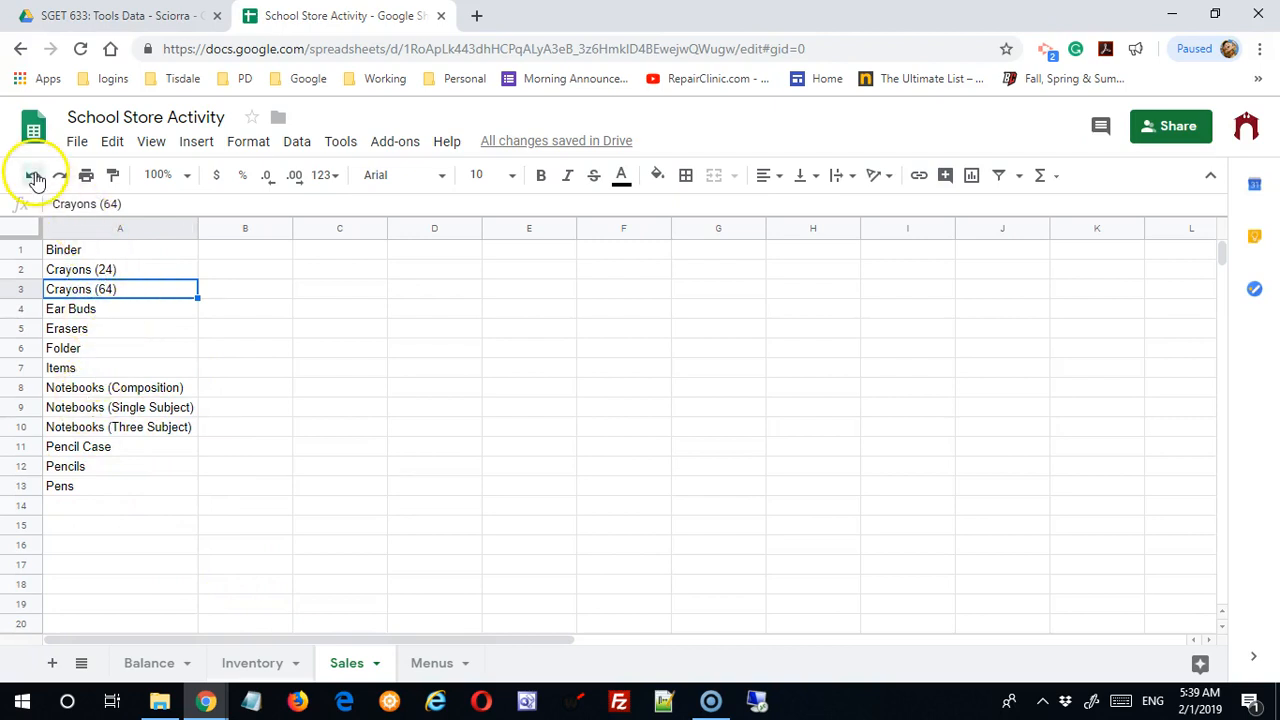
{"action": "left_click", "coordinate": [116, 290]}
{"action": "left_click_drag", "start_coordinate": [110, 268], "coordinate": [94, 491]}
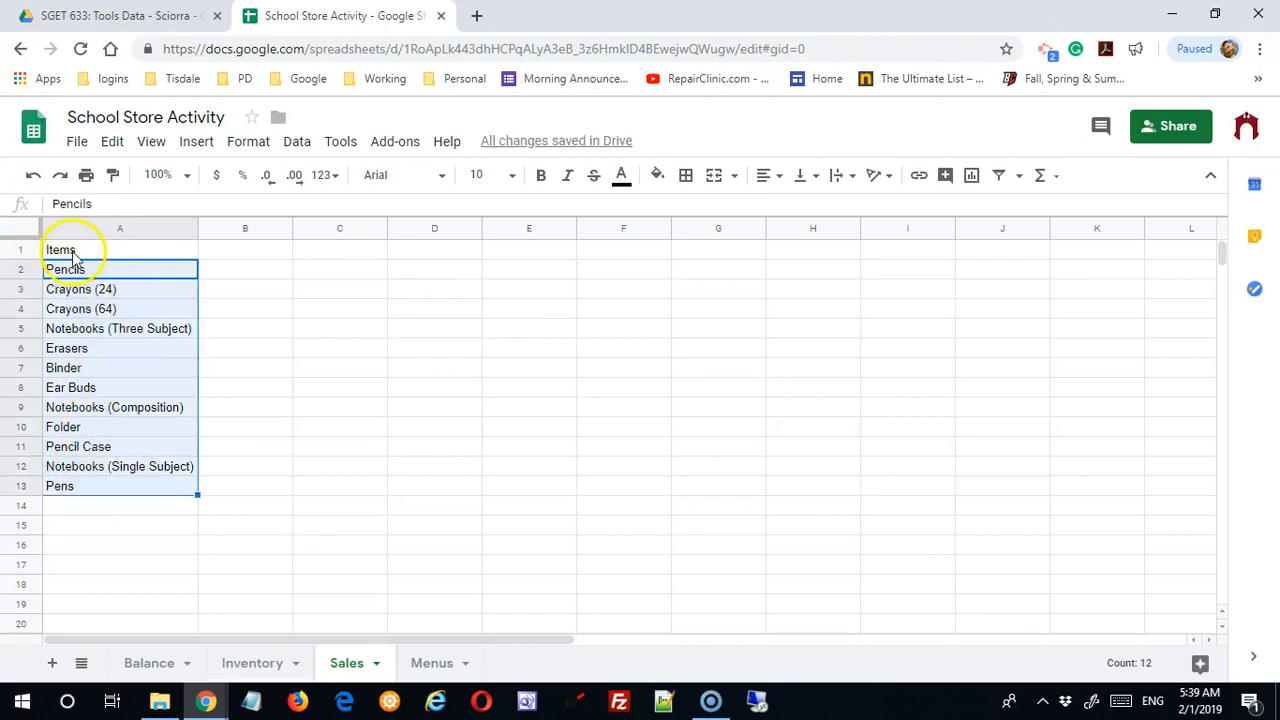
{"action": "left_click", "coordinate": [303, 147]}
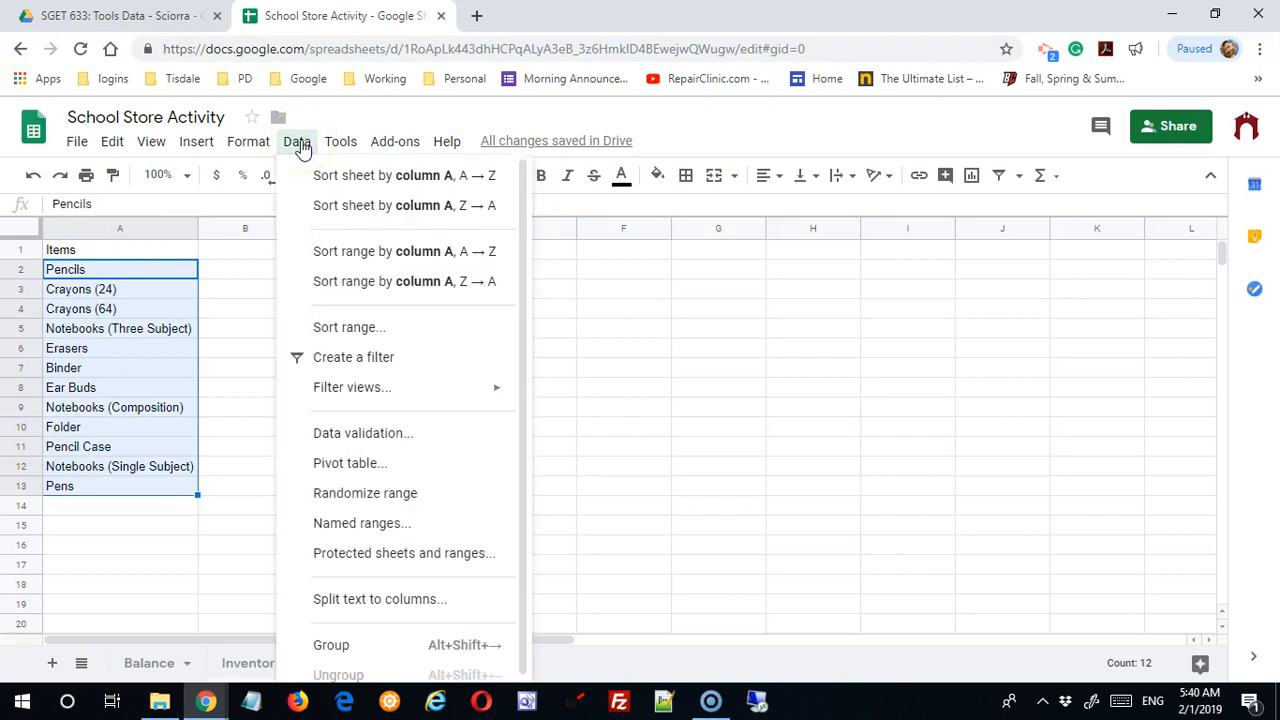
{"action": "left_click", "coordinate": [372, 334]}
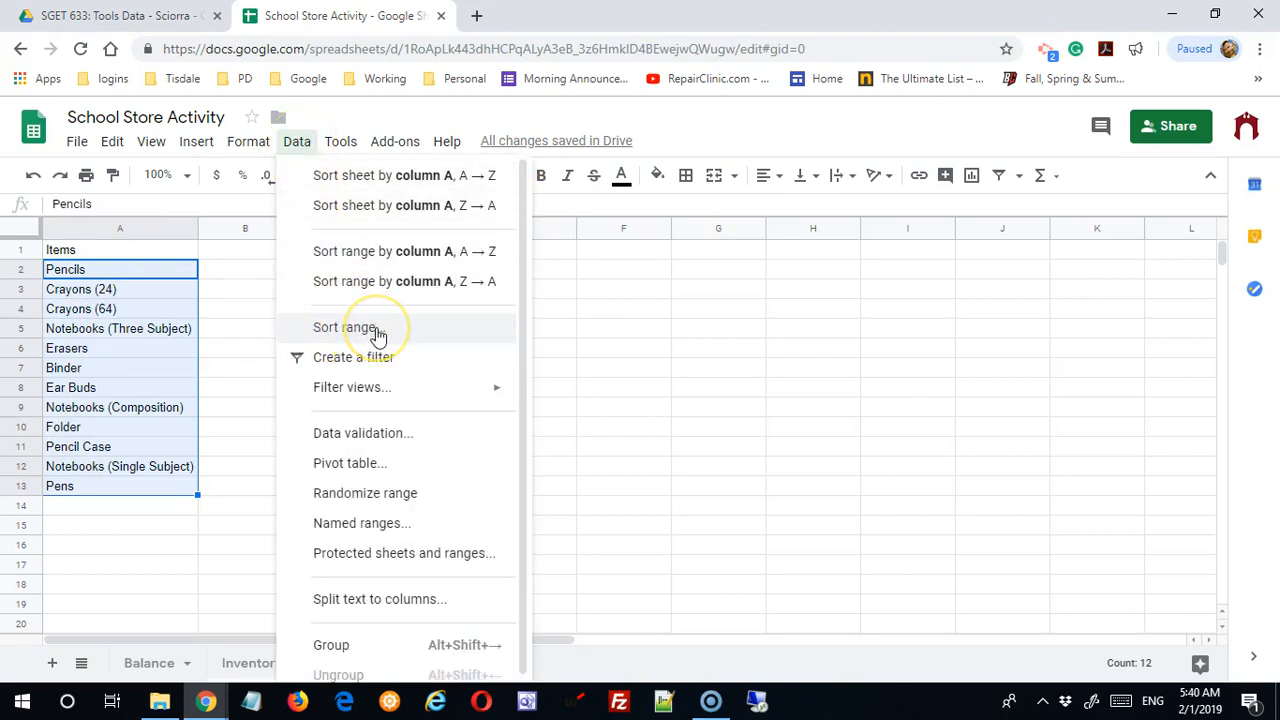
{"action": "left_click", "coordinate": [415, 333]}
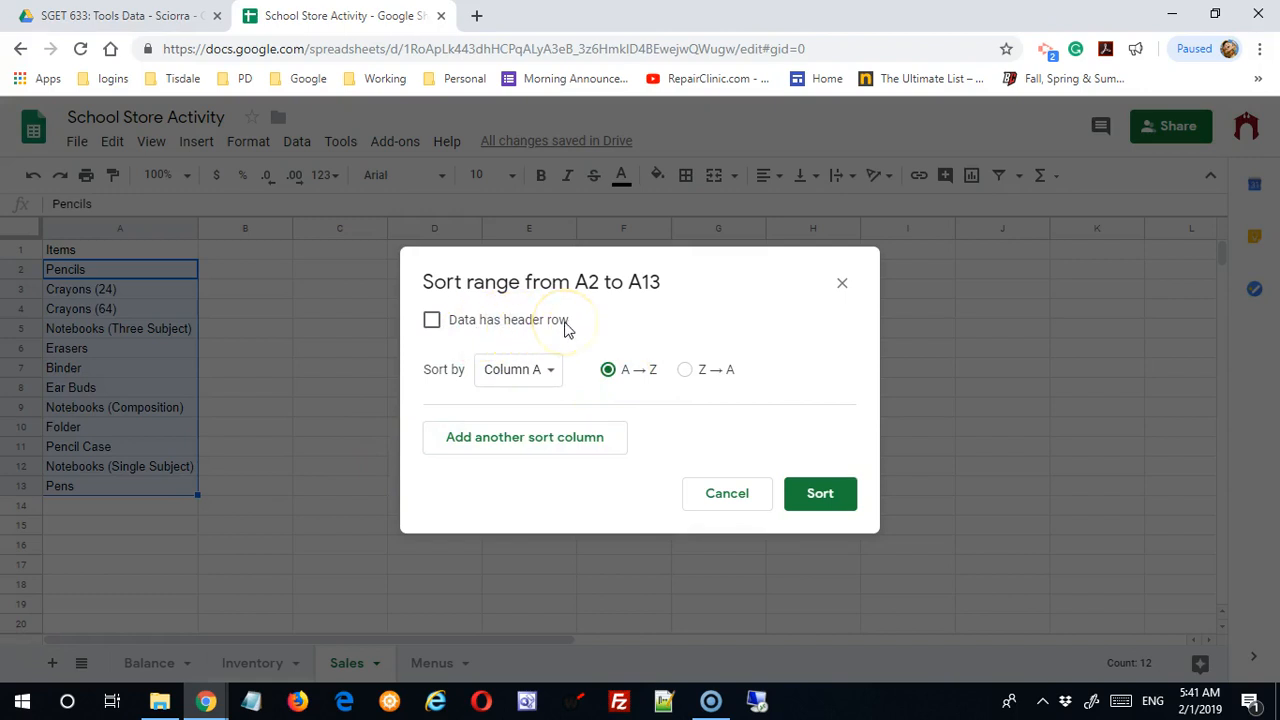
{"action": "left_click", "coordinate": [712, 493]}
{"action": "left_click", "coordinate": [440, 466]}
Sort the range A1:A13 by Items from A to Z, treating the first row as a header row
{"action": "left_click_drag", "start_coordinate": [135, 254], "coordinate": [155, 490]}
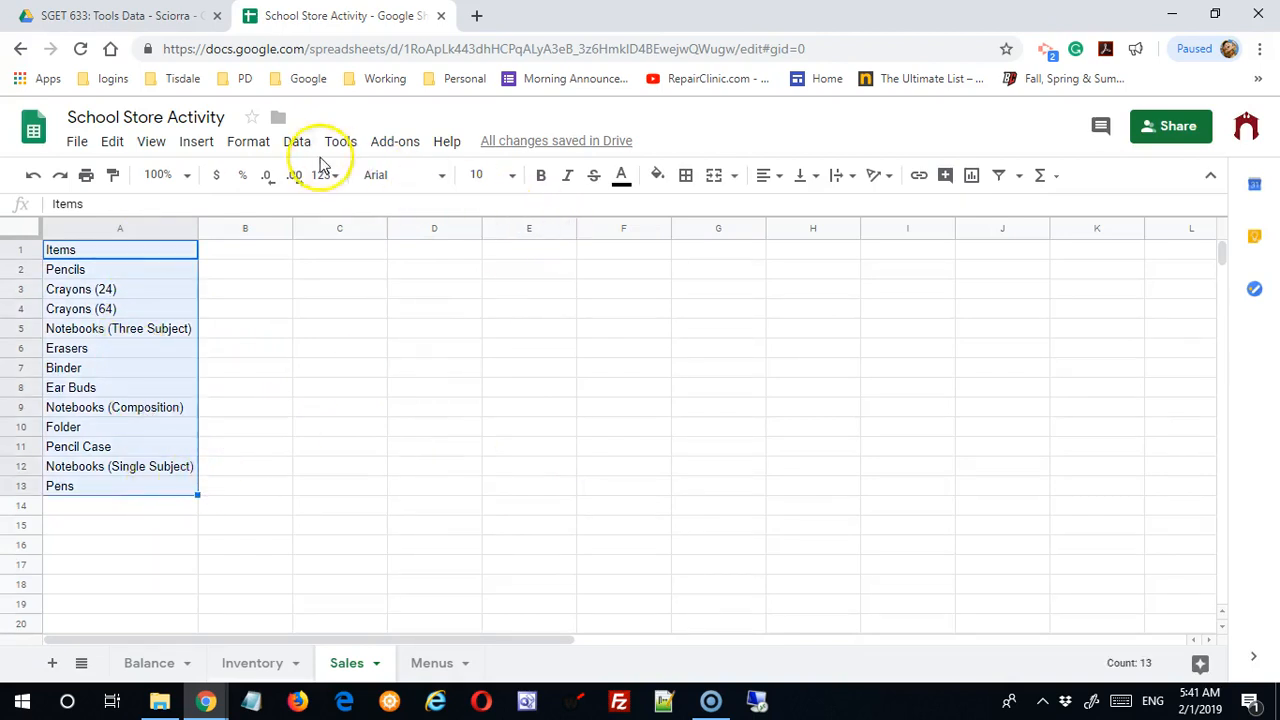
{"action": "left_click", "coordinate": [297, 143]}
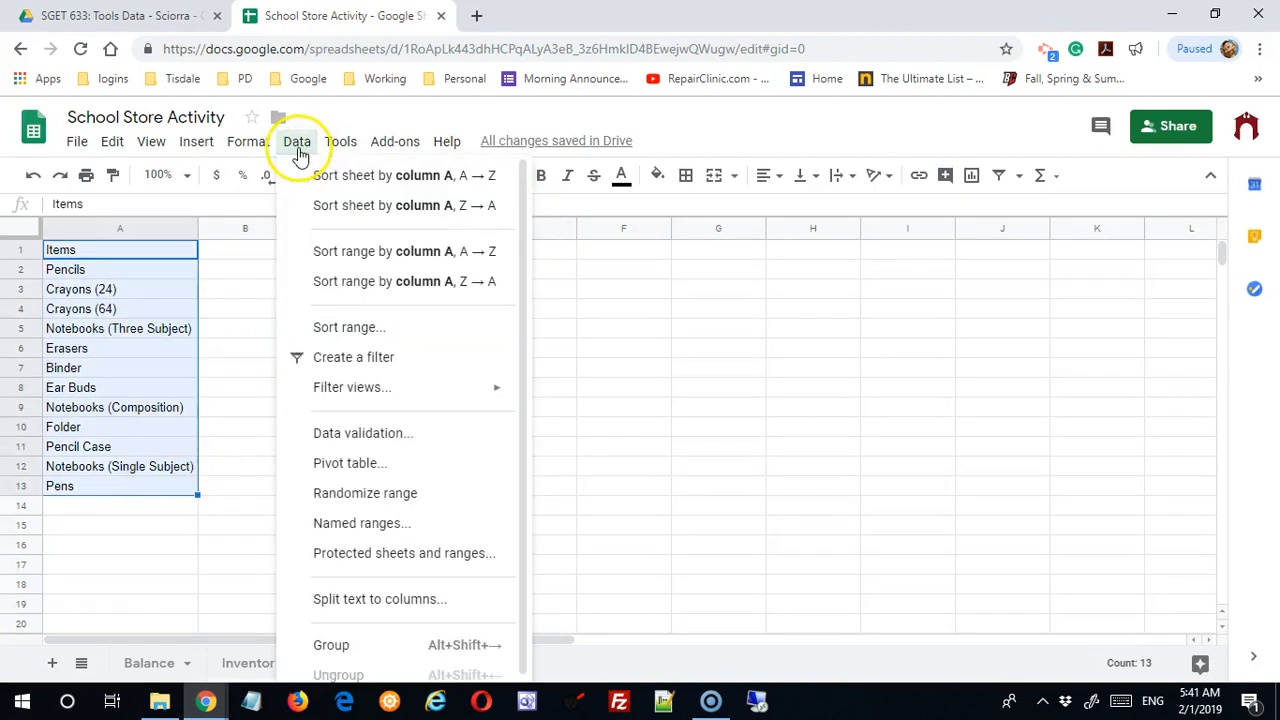
{"action": "left_click", "coordinate": [418, 343]}
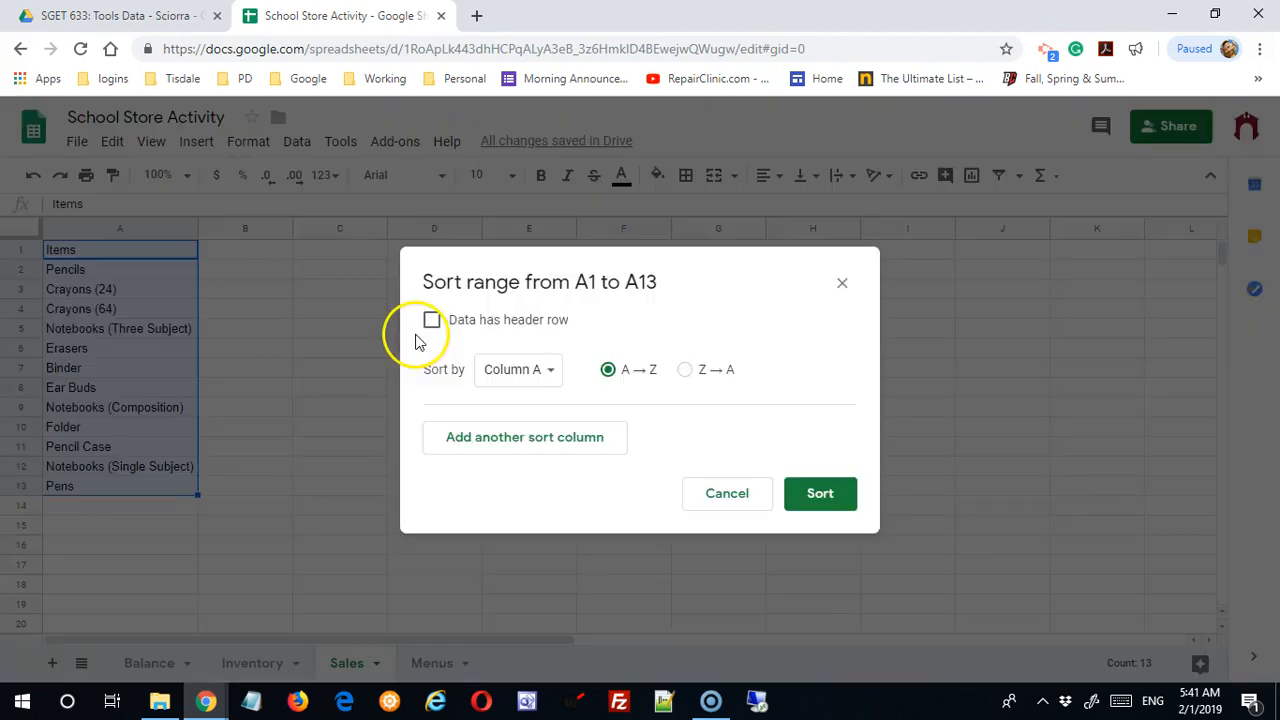
{"action": "left_click", "coordinate": [431, 320]}
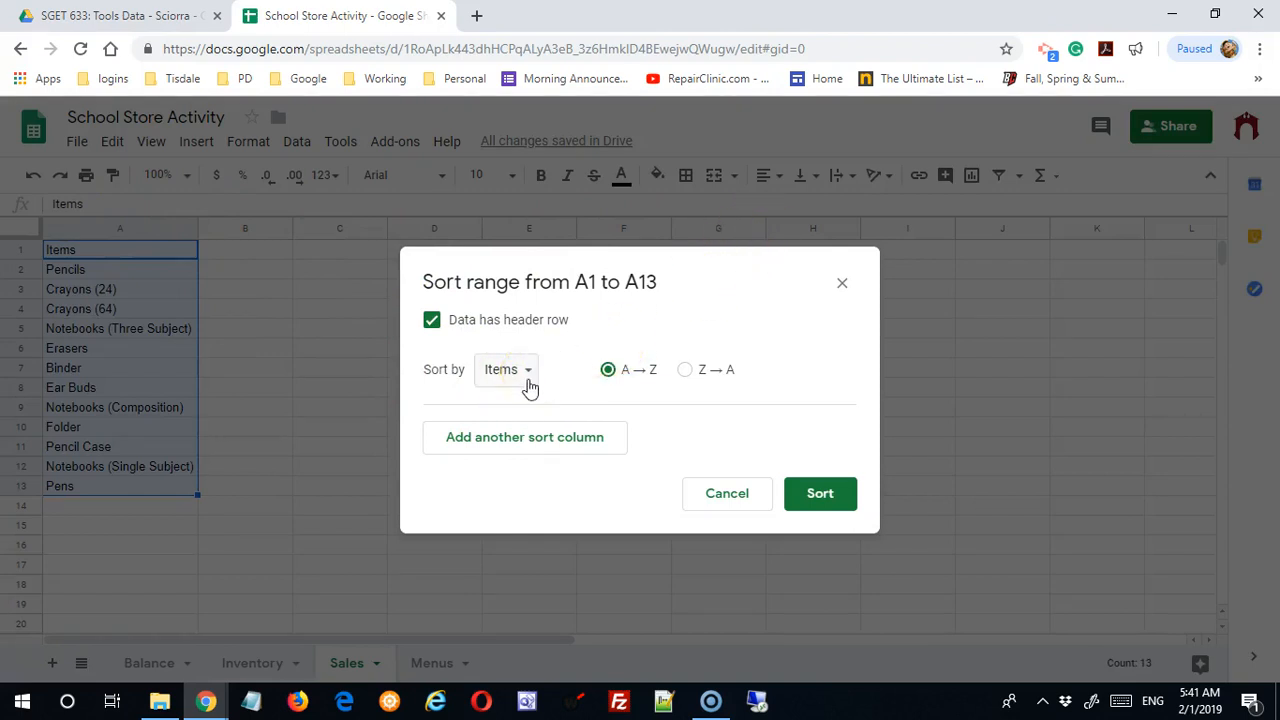
{"action": "left_click", "coordinate": [820, 495]}
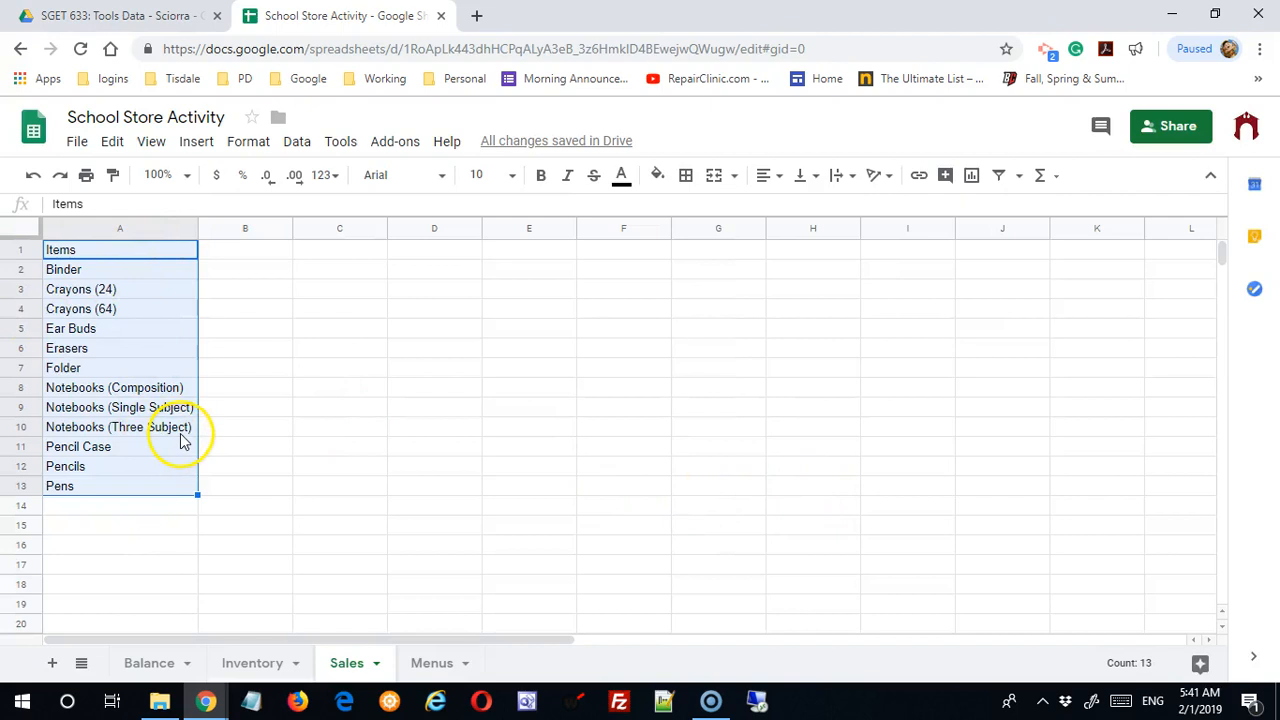
{"action": "left_click", "coordinate": [228, 366]}
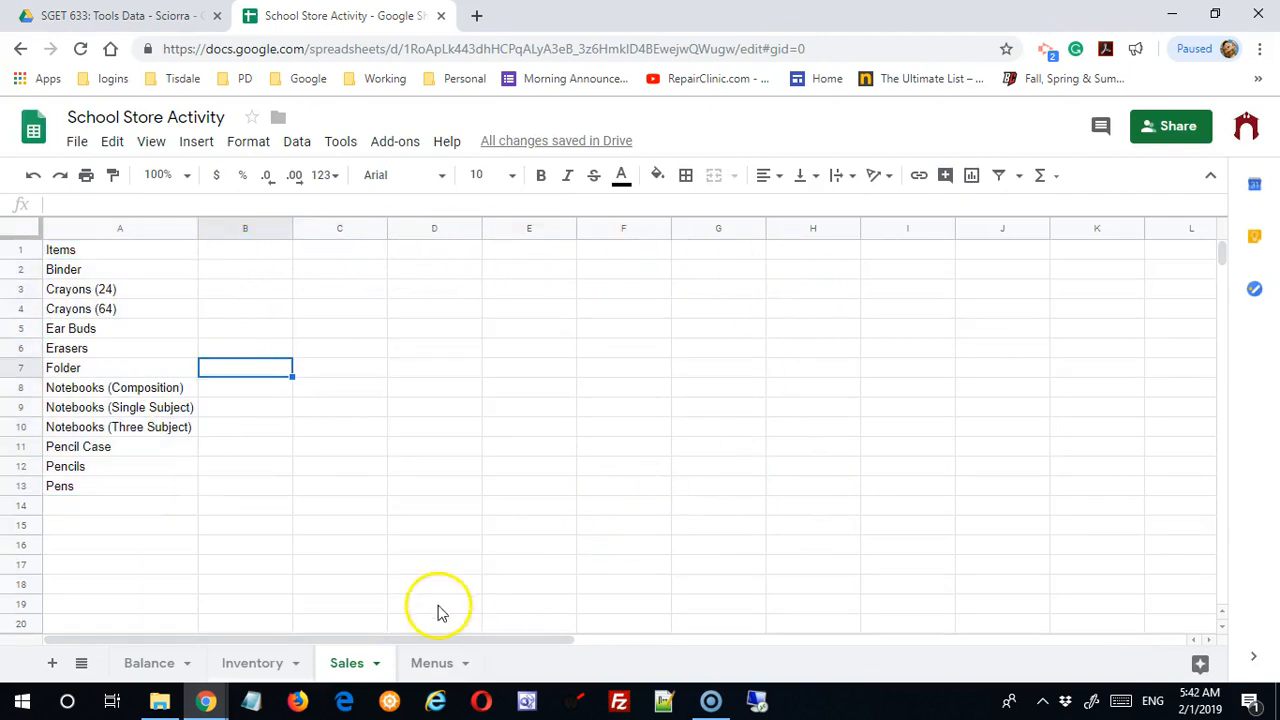
Enter September in B1 and autofill the month headers across row 1 through June in K1
{"action": "left_click", "coordinate": [257, 252]}
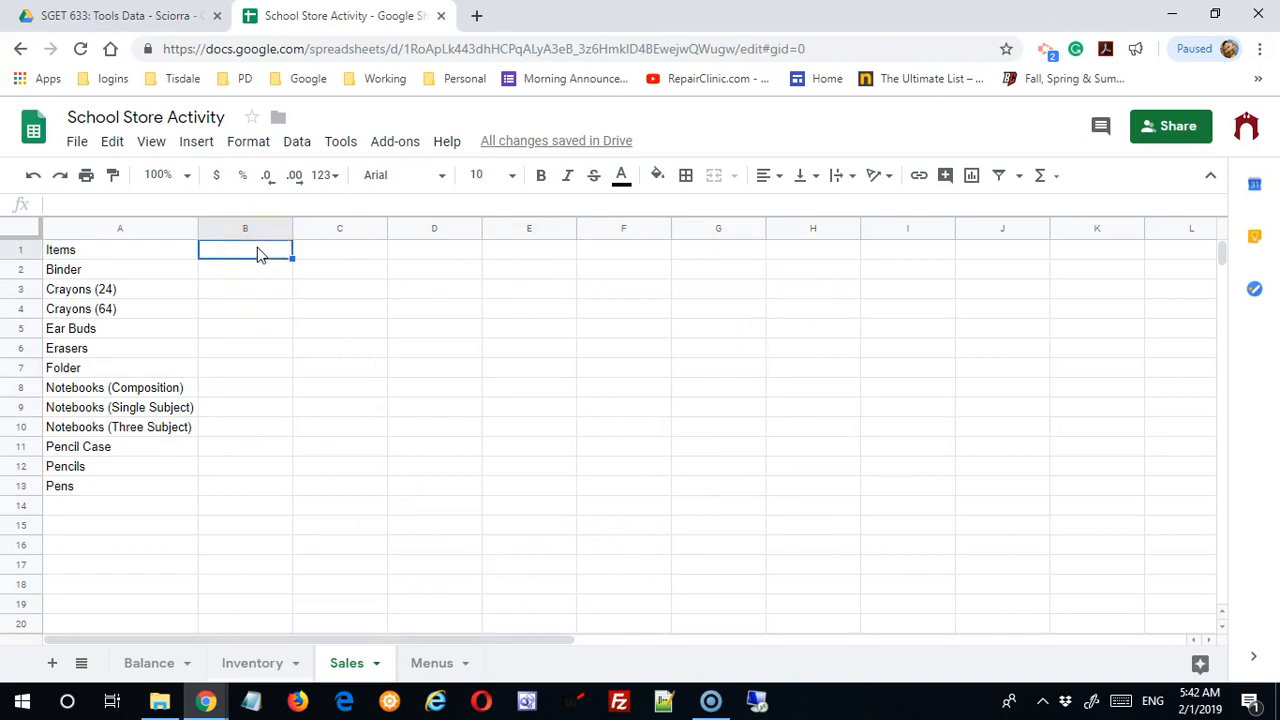
{"action": "type", "text": "Jan"}
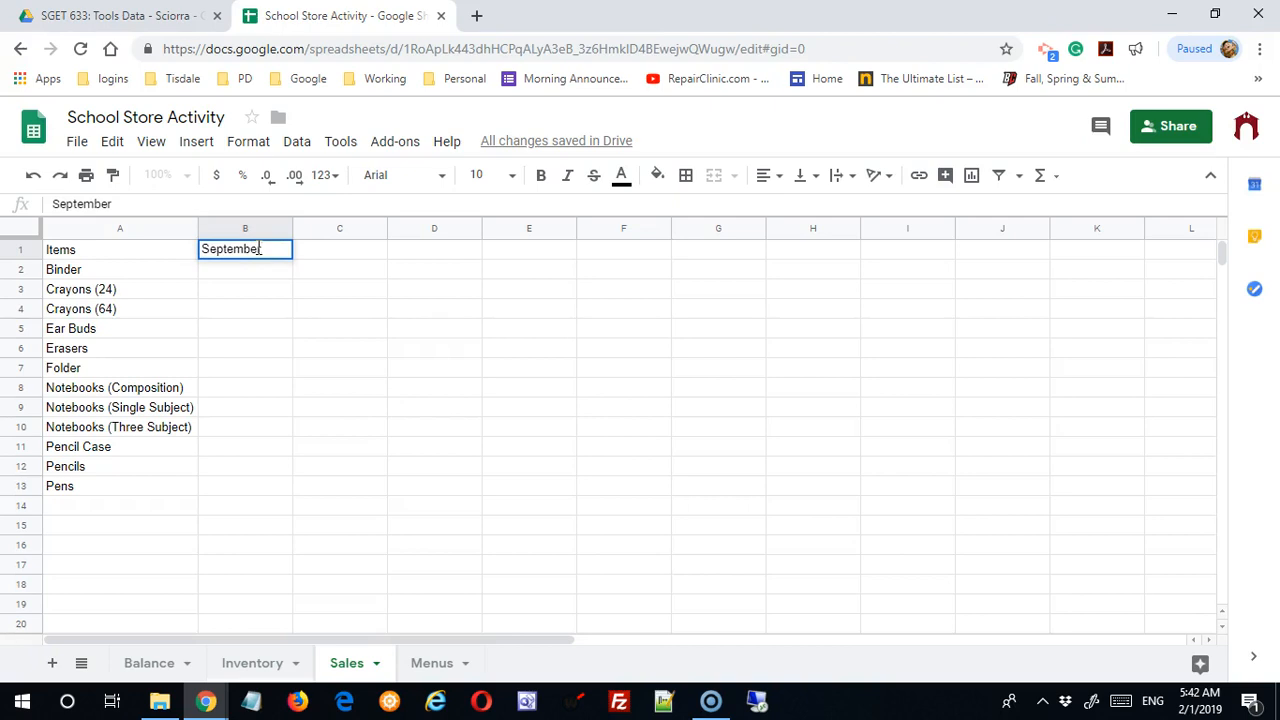
{"action": "left_click_drag", "start_coordinate": [551, 391], "coordinate": [549, 358]}
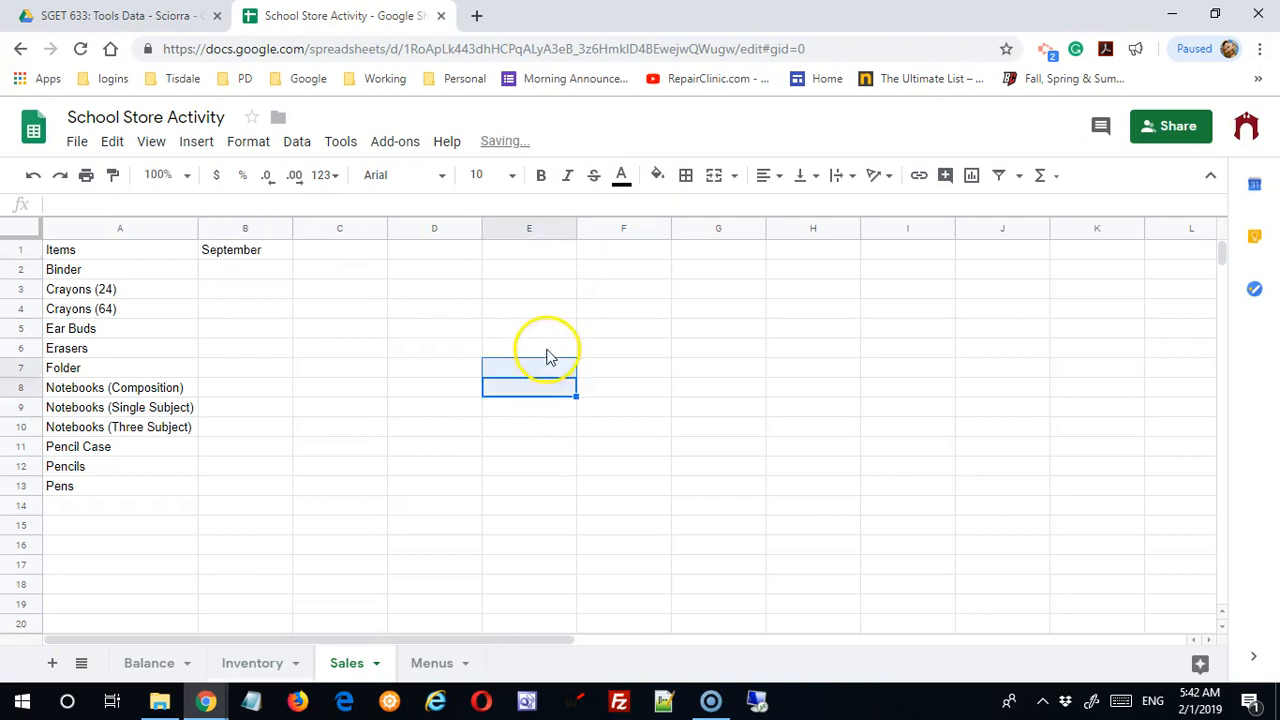
{"action": "left_click", "coordinate": [274, 251]}
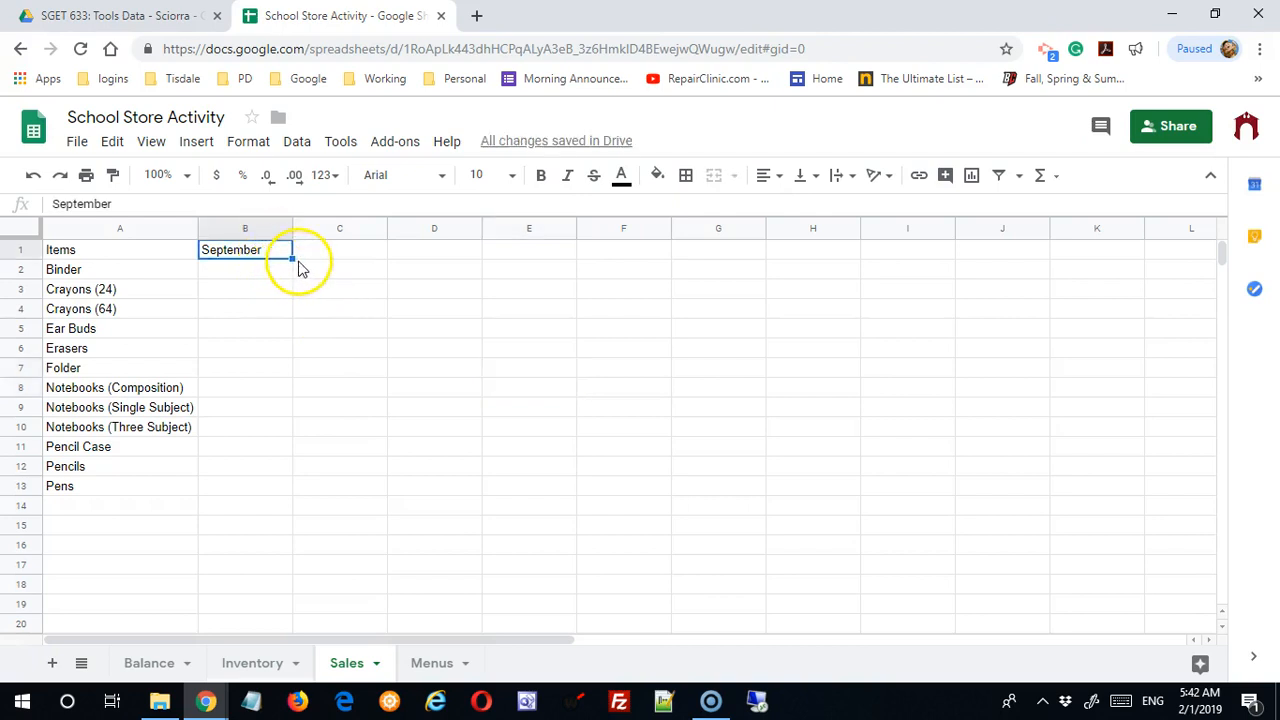
{"action": "left_click_drag", "start_coordinate": [293, 258], "coordinate": [963, 300]}
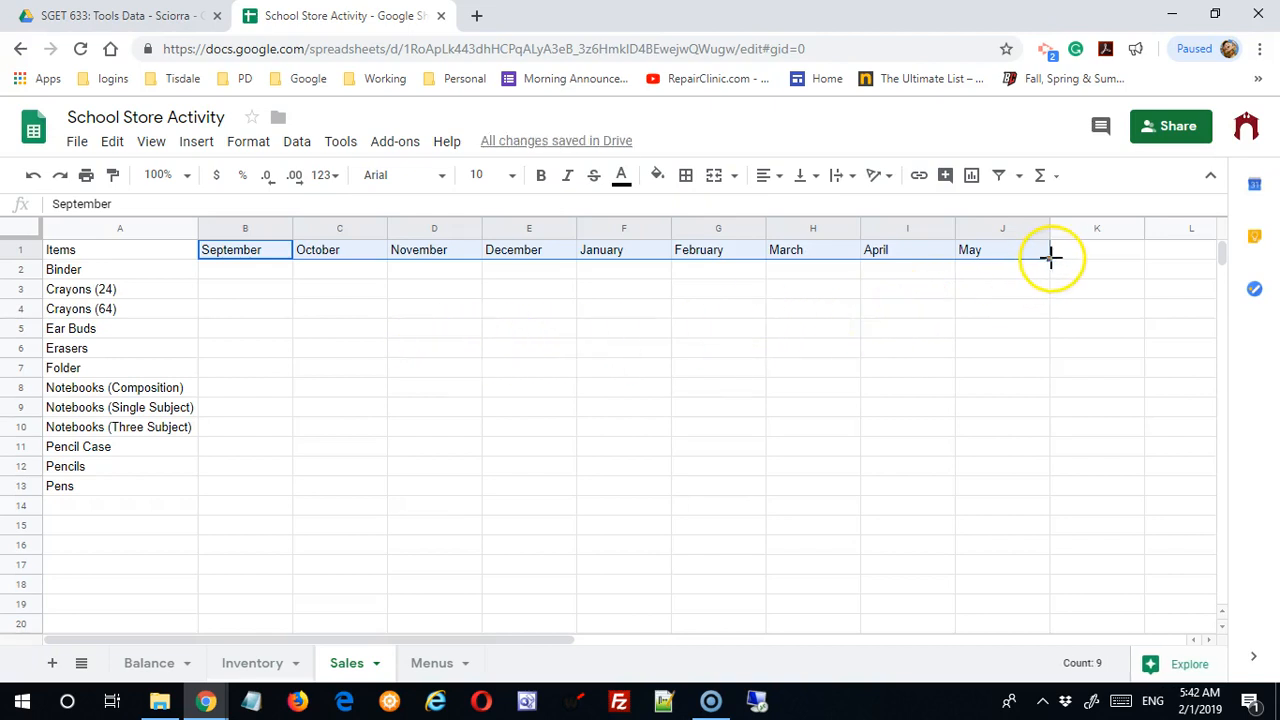
{"action": "left_click_drag", "start_coordinate": [1050, 259], "coordinate": [1083, 257]}
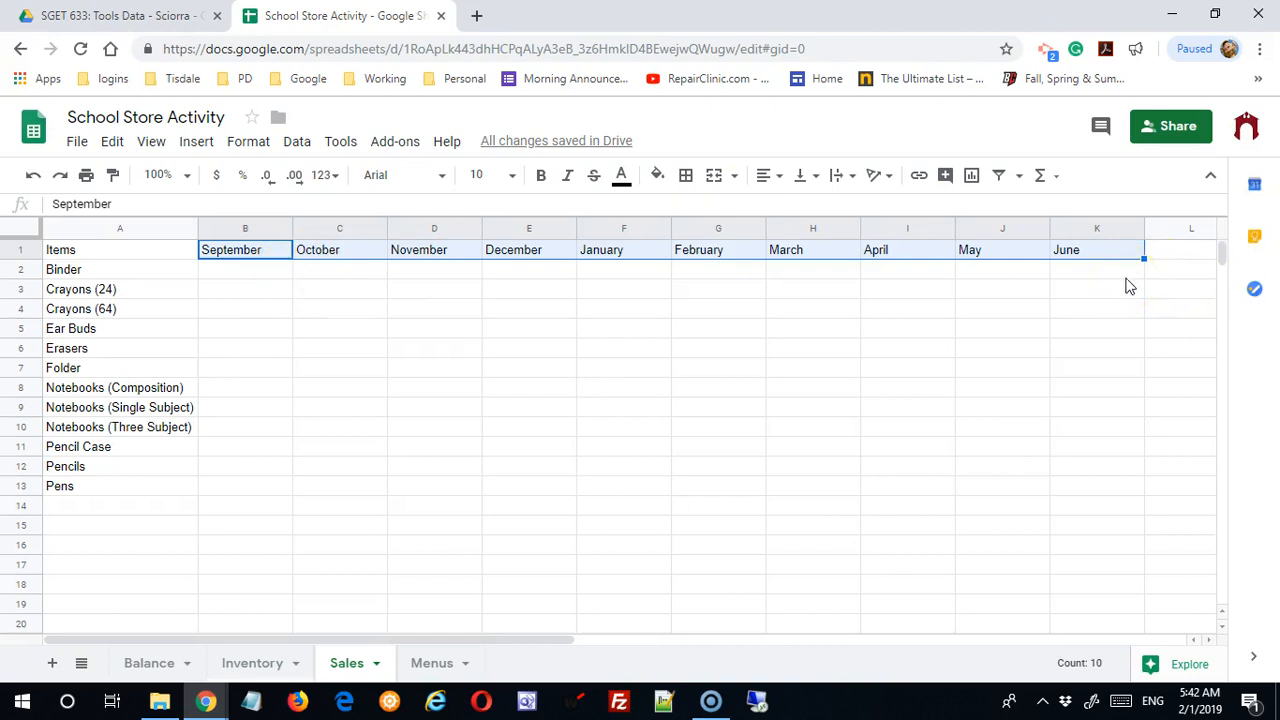
Auto-fit the widths of month columns B through K to their contents
{"action": "left_click", "coordinate": [262, 222]}
{"action": "left_click_drag", "start_coordinate": [262, 222], "coordinate": [1140, 266]}
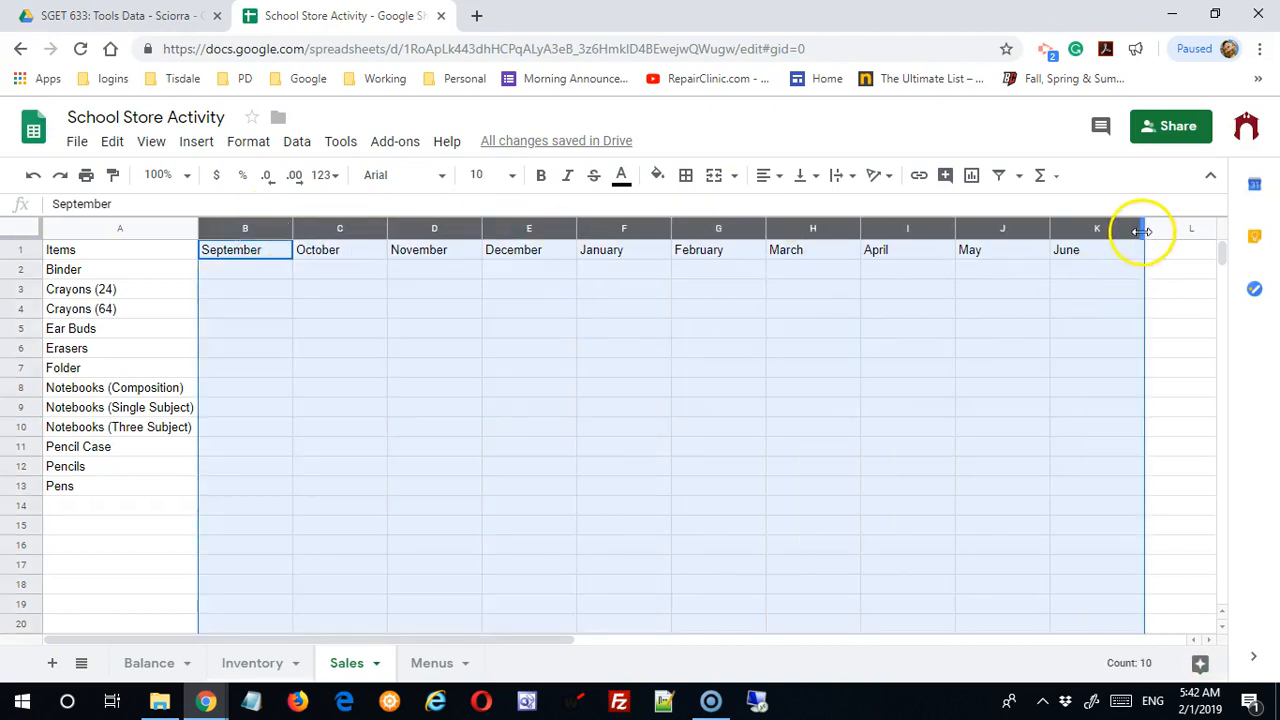
{"action": "double_click", "coordinate": [1048, 230]}
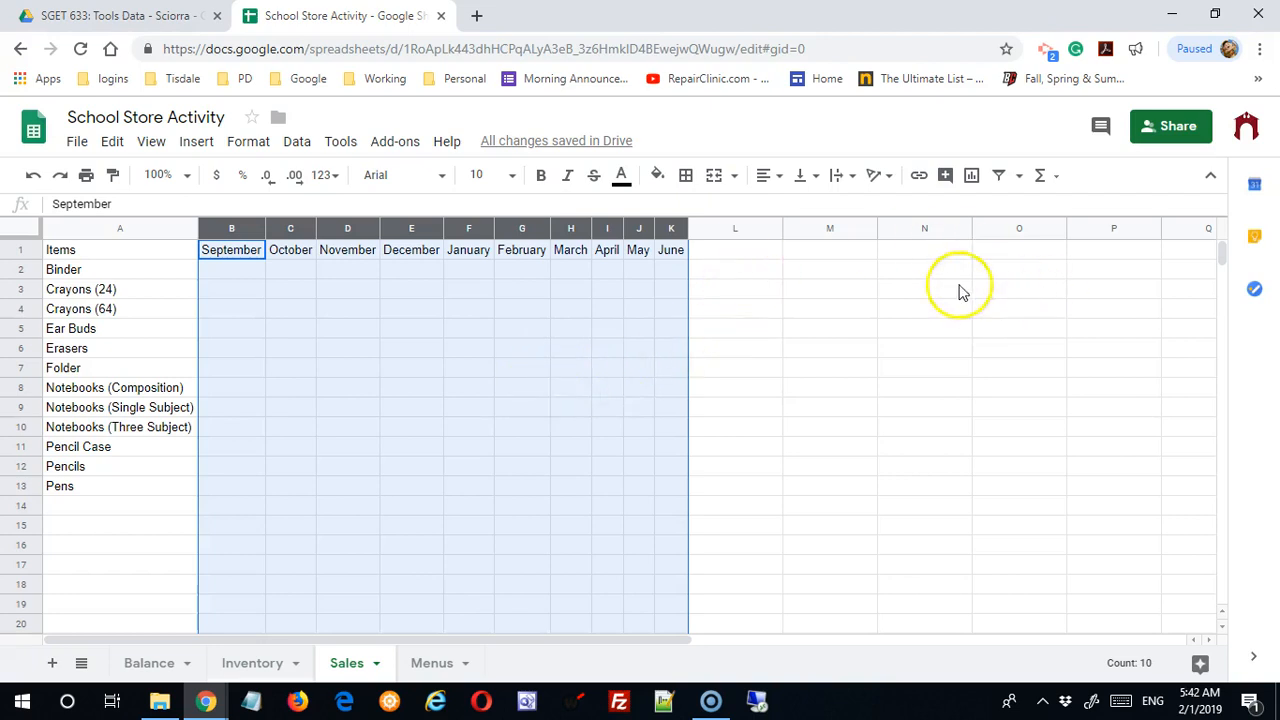
Enter the header Total Sold in L1, after the June column
{"action": "left_click", "coordinate": [763, 256]}
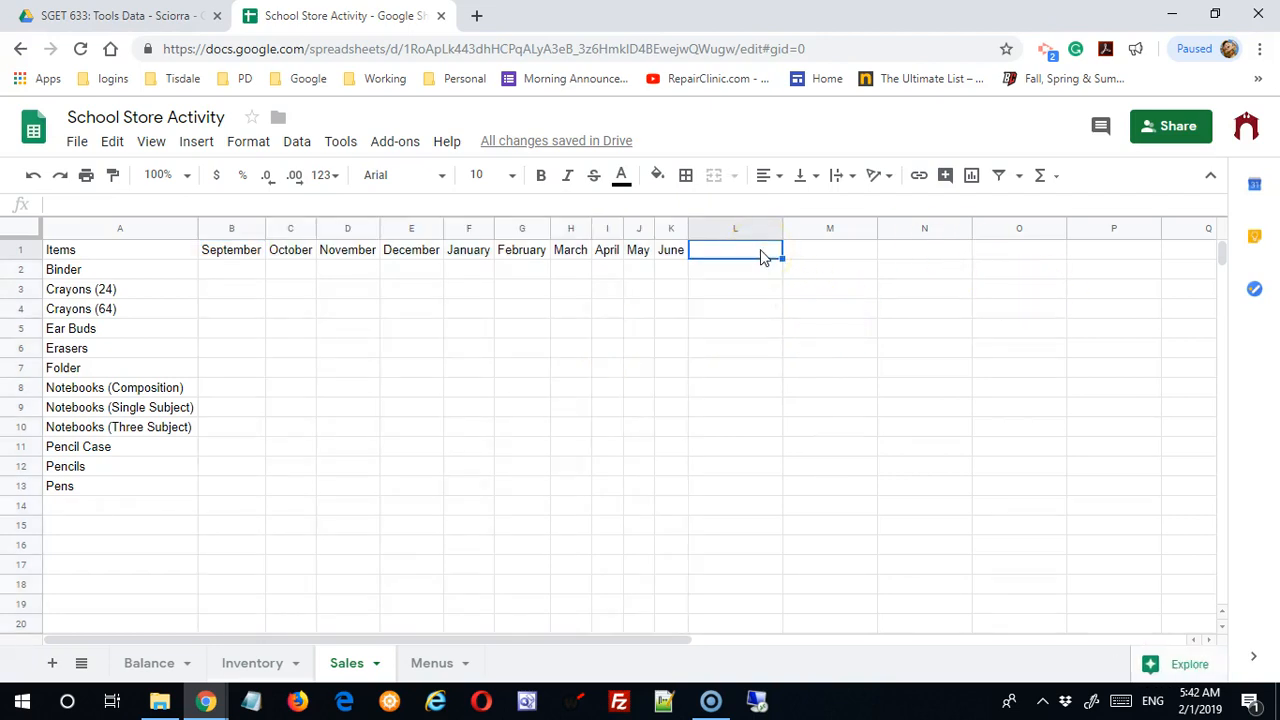
{"action": "type", "text": "Total"}
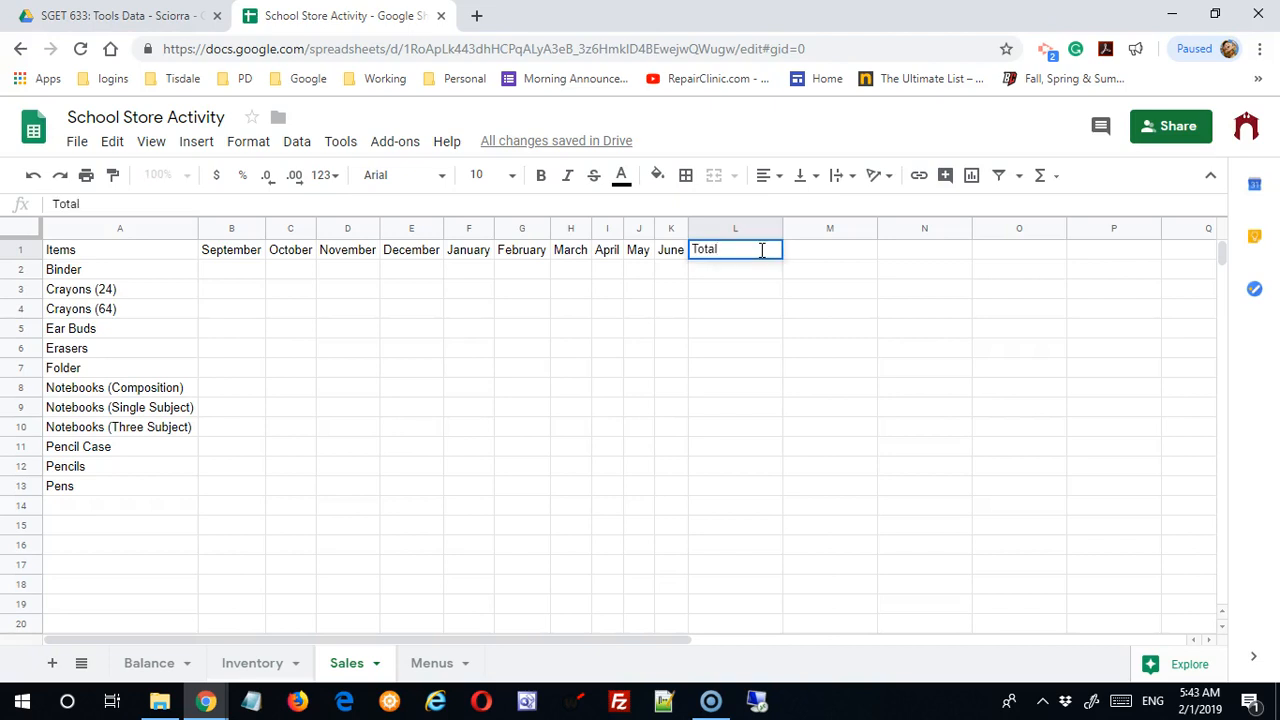
{"action": "type", "text": " Sold"}
{"action": "key", "text": "Tab"}
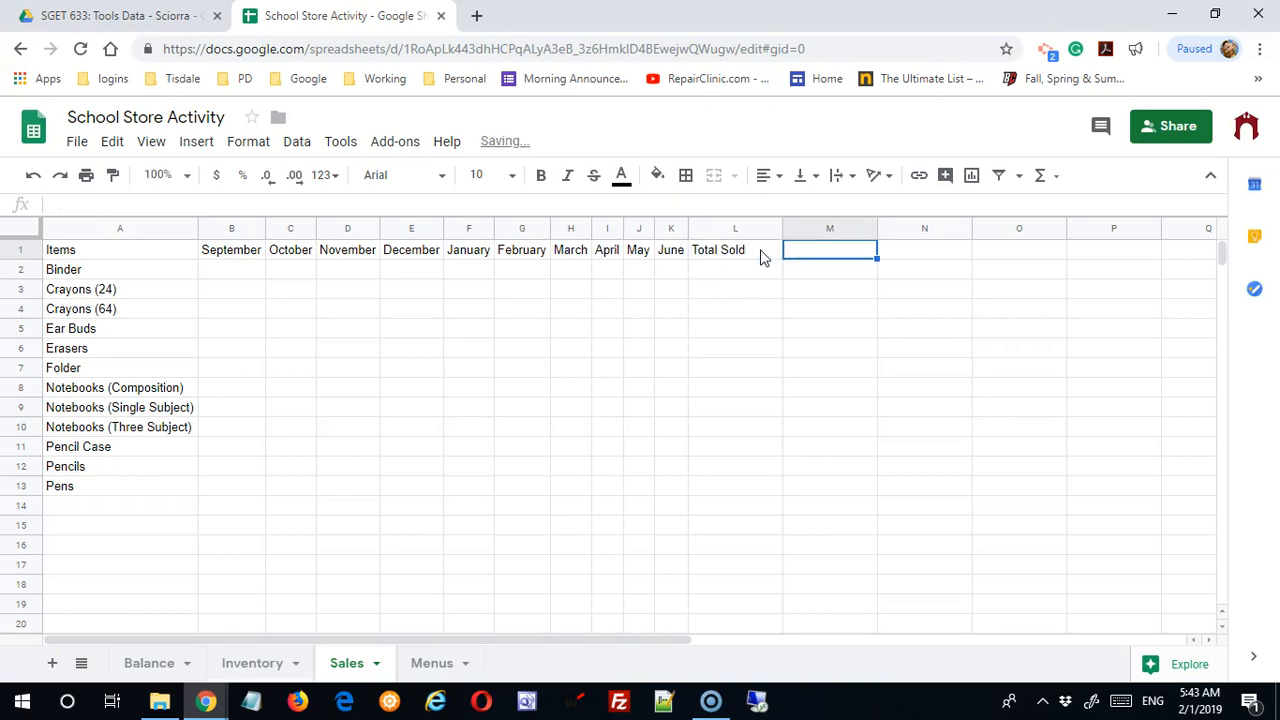
Enter the header Average Sales/Month in M1 and widen column M to fit the text
{"action": "left_click", "coordinate": [826, 248]}
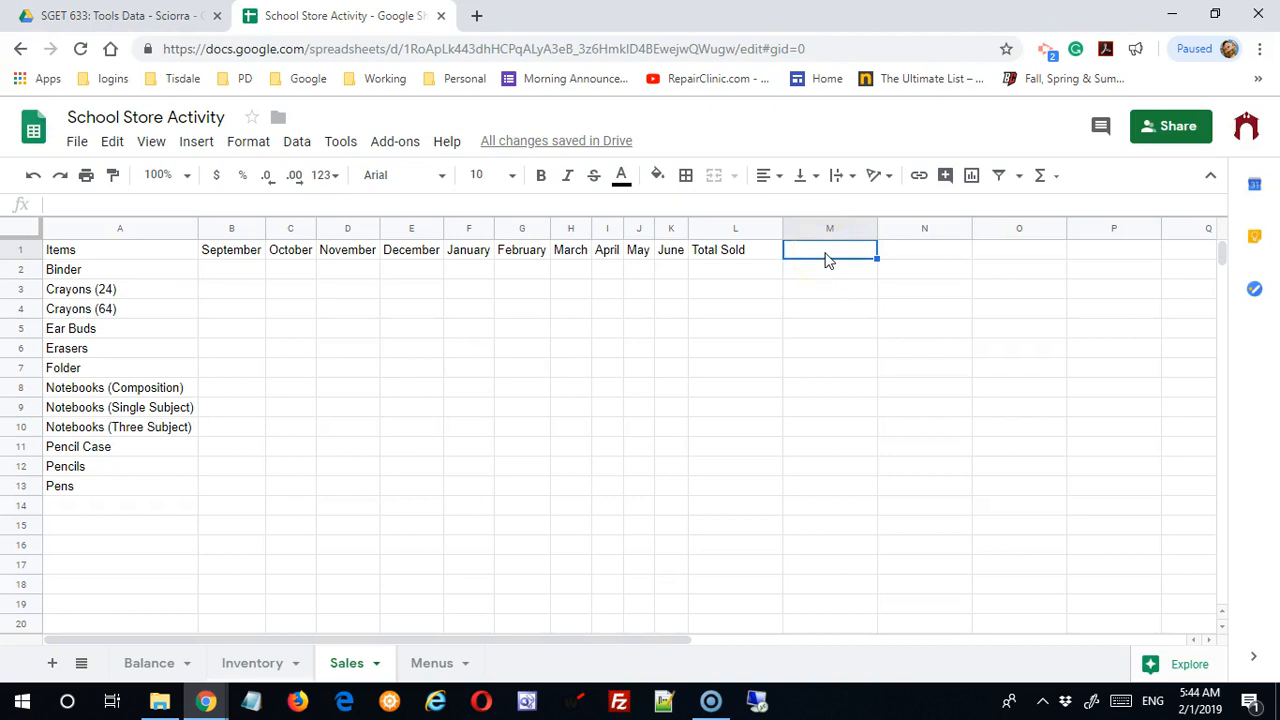
{"action": "type", "text": "Average"}
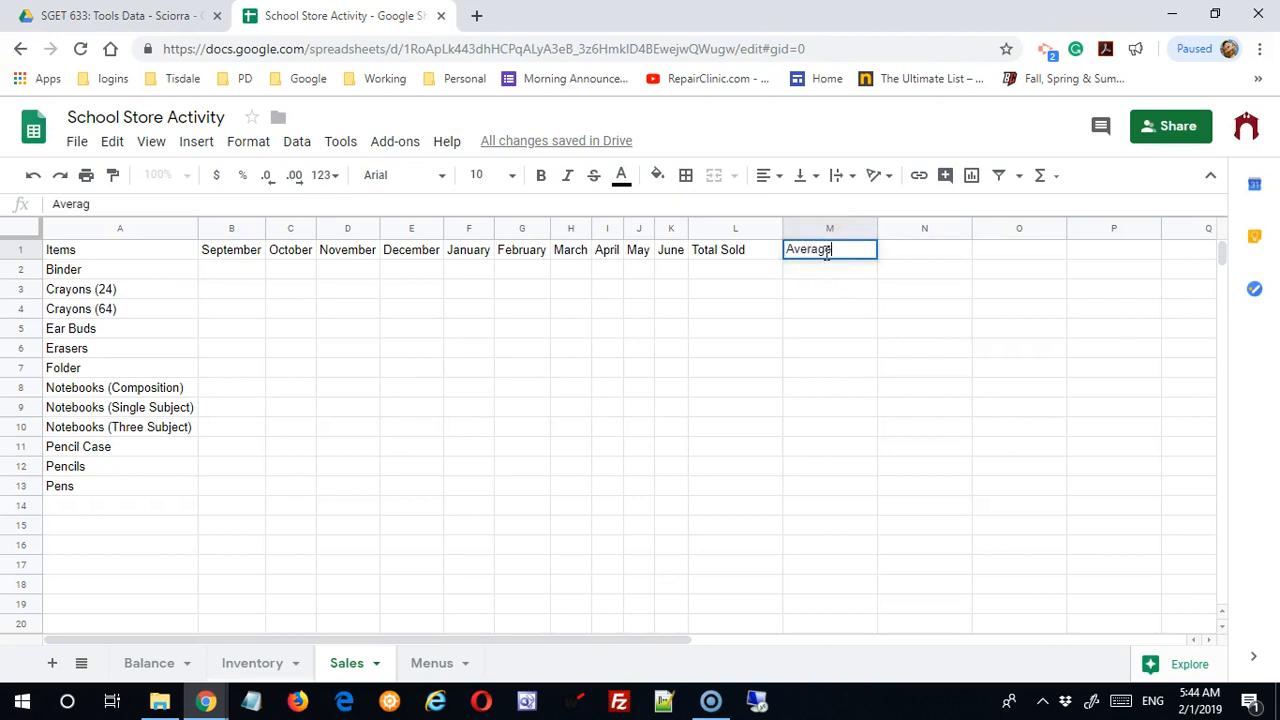
{"action": "type", "text": " Sales/Month"}
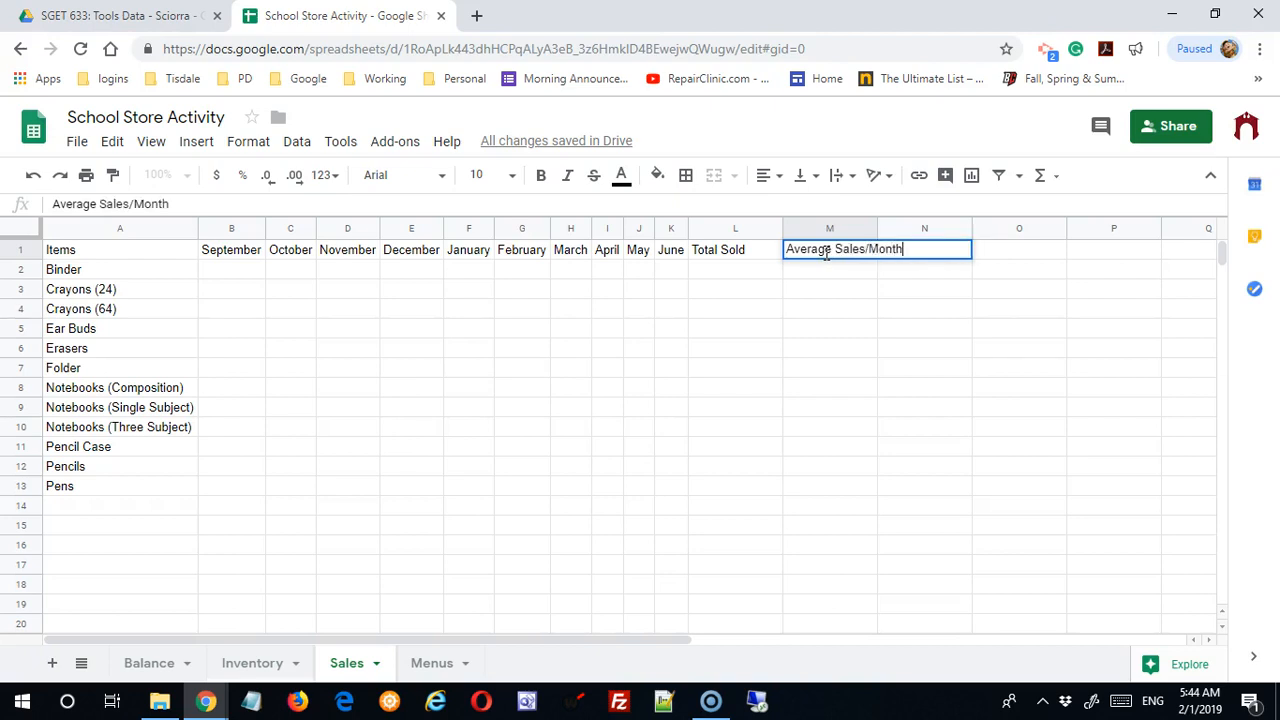
{"action": "left_click", "coordinate": [1038, 466]}
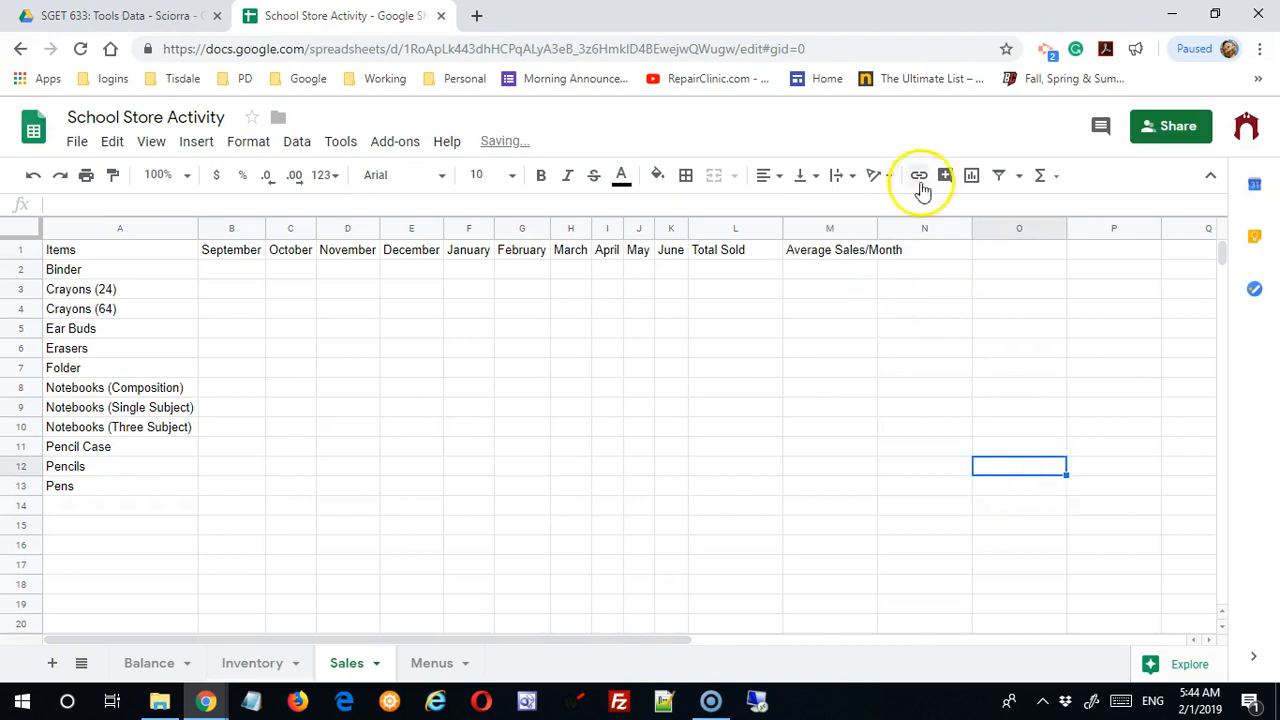
{"action": "left_click_drag", "start_coordinate": [877, 228], "coordinate": [962, 230]}
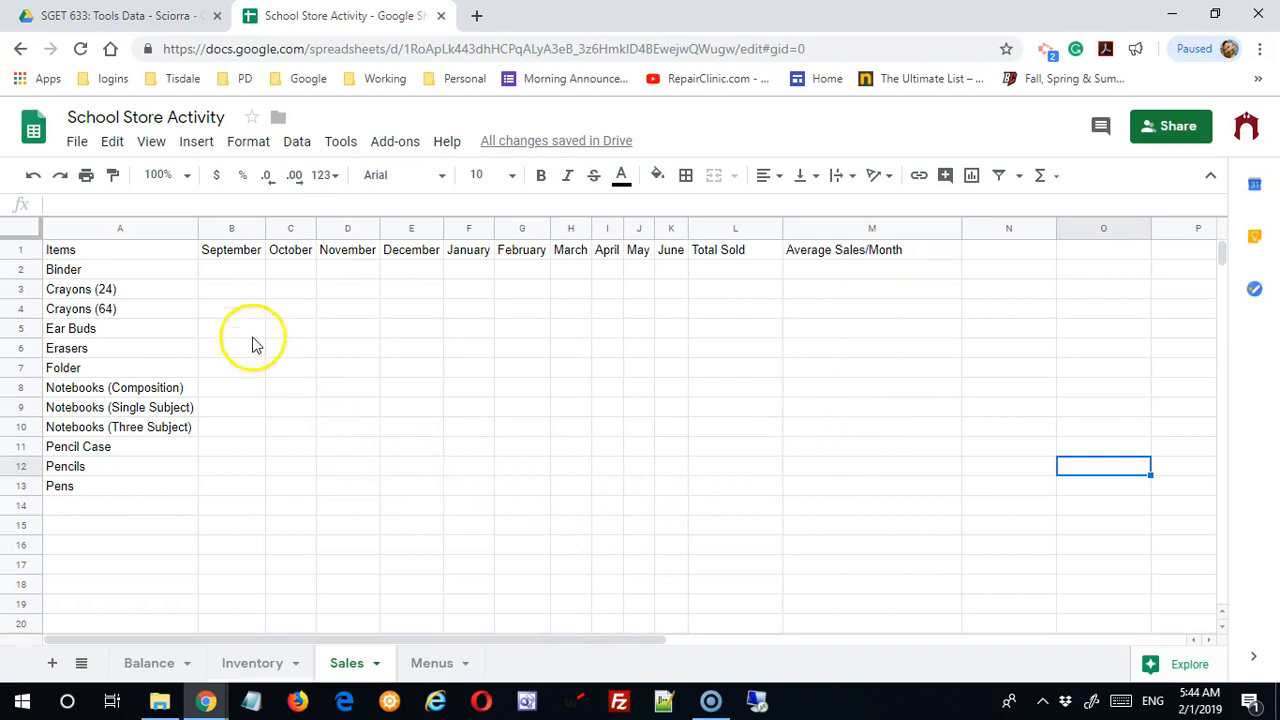
Try entering Binder sales of 3 for September and 2 for October, and clear the October value
{"action": "left_click", "coordinate": [222, 278]}
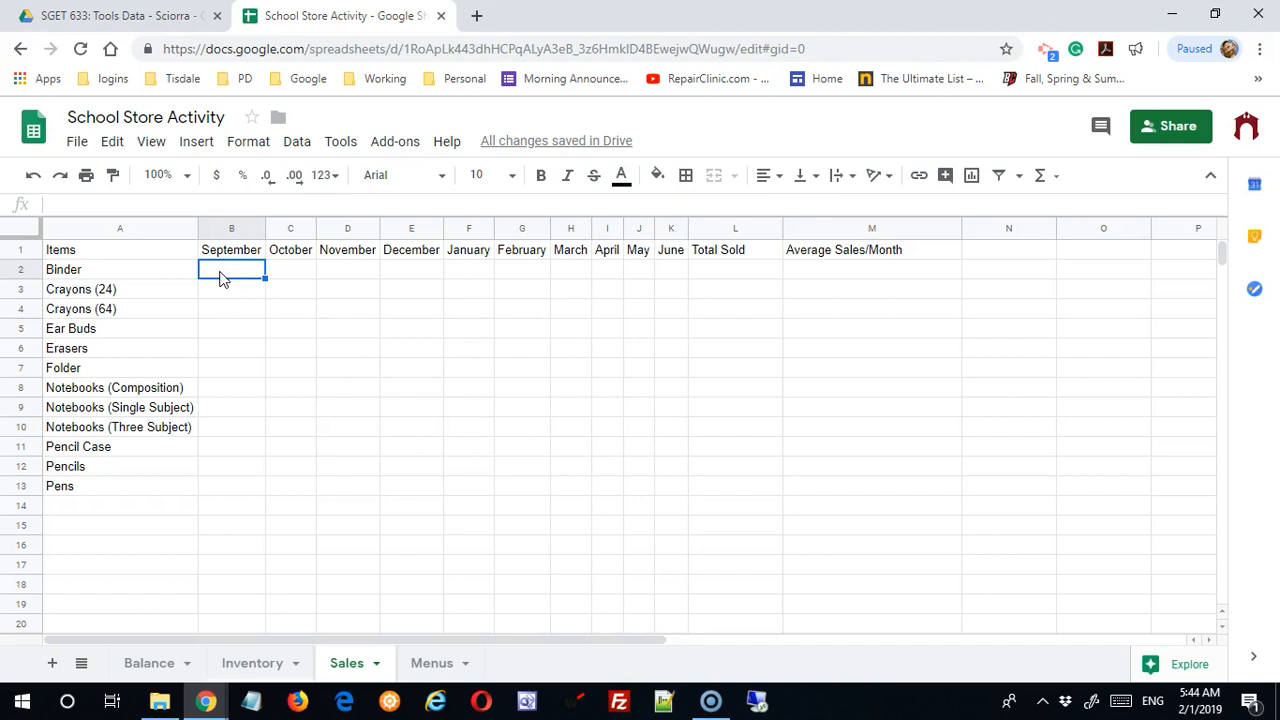
{"action": "type", "text": "3"}
{"action": "key", "text": "Tab"}
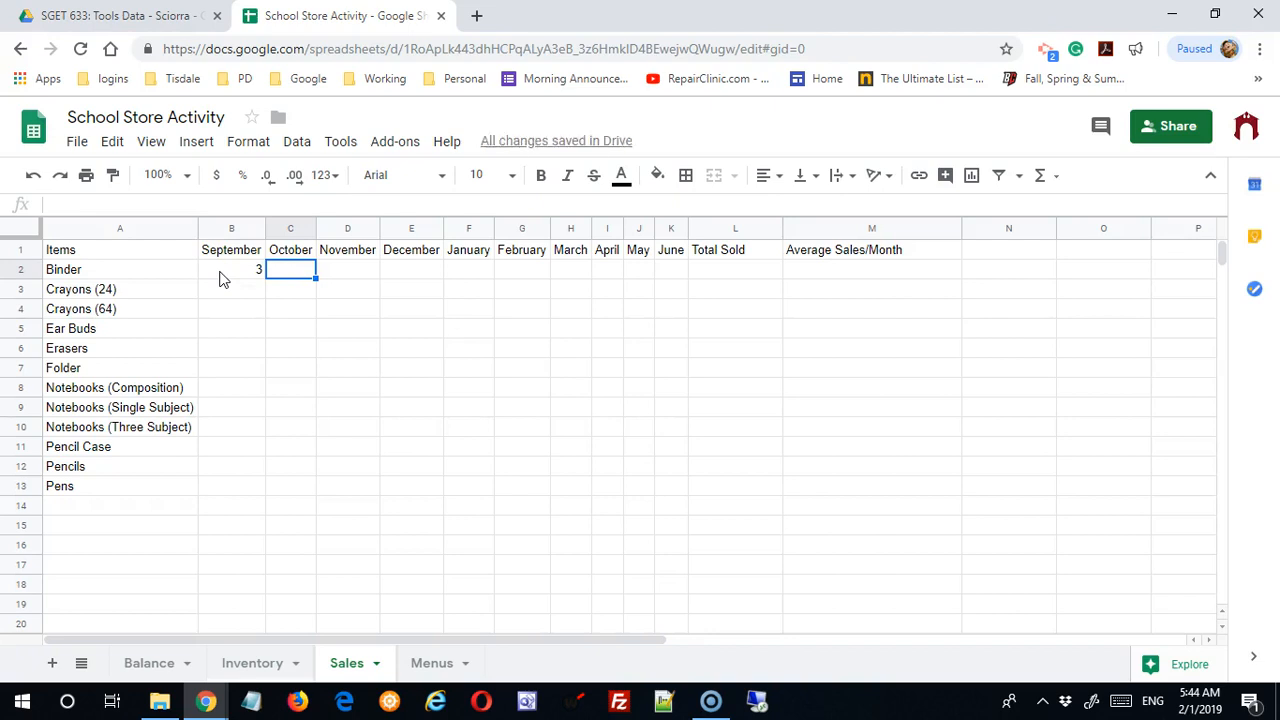
{"action": "type", "text": "2"}
{"action": "left_click", "coordinate": [250, 272]}
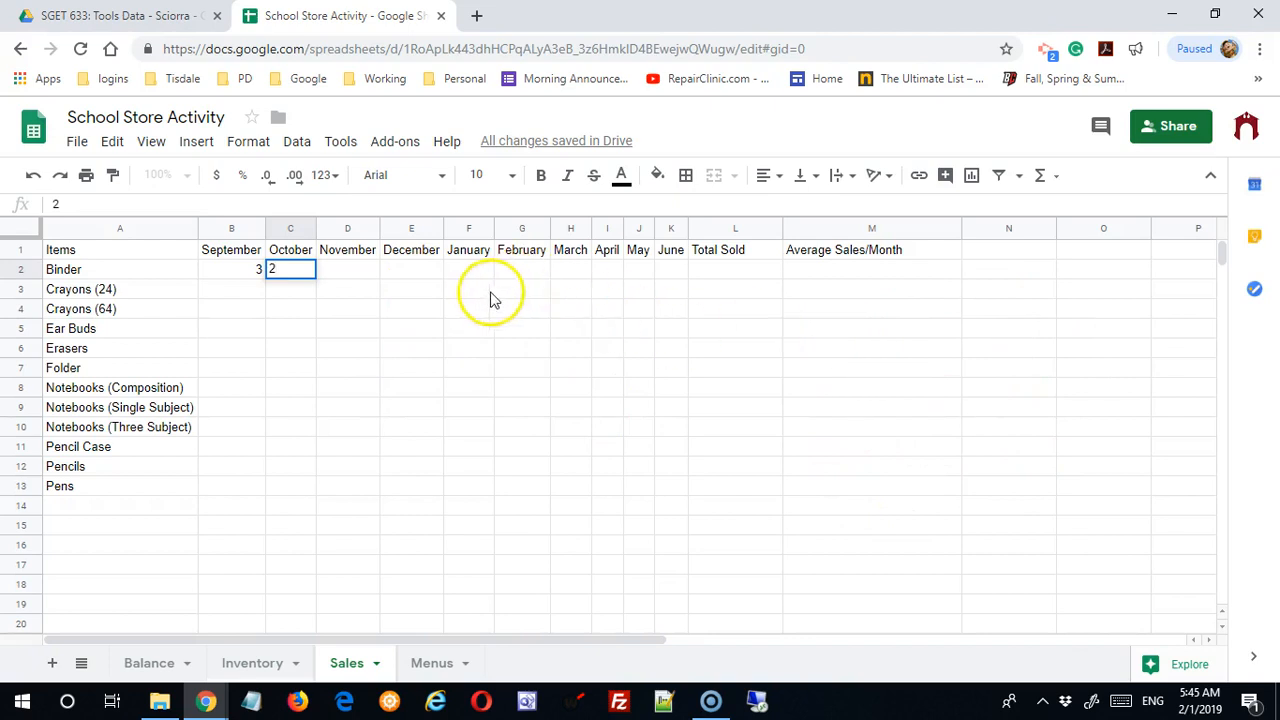
{"action": "left_click", "coordinate": [539, 493]}
{"action": "left_click", "coordinate": [292, 270]}
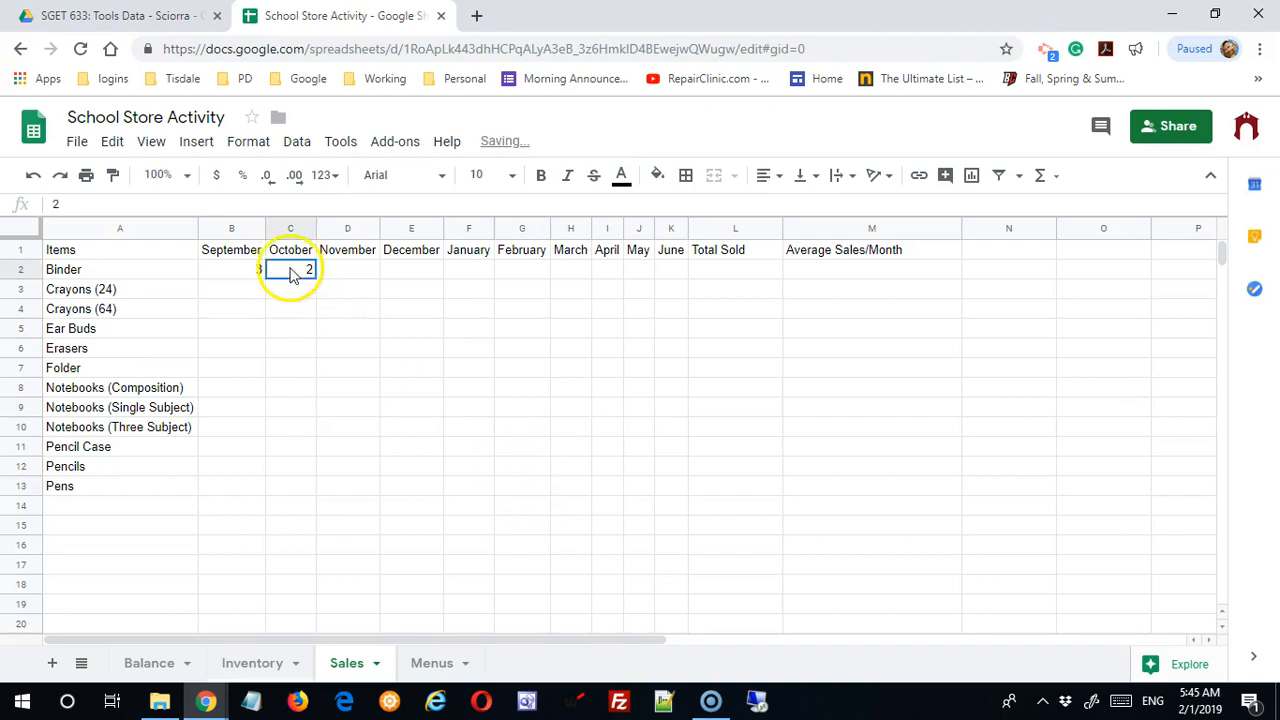
{"action": "key", "text": "Delete"}
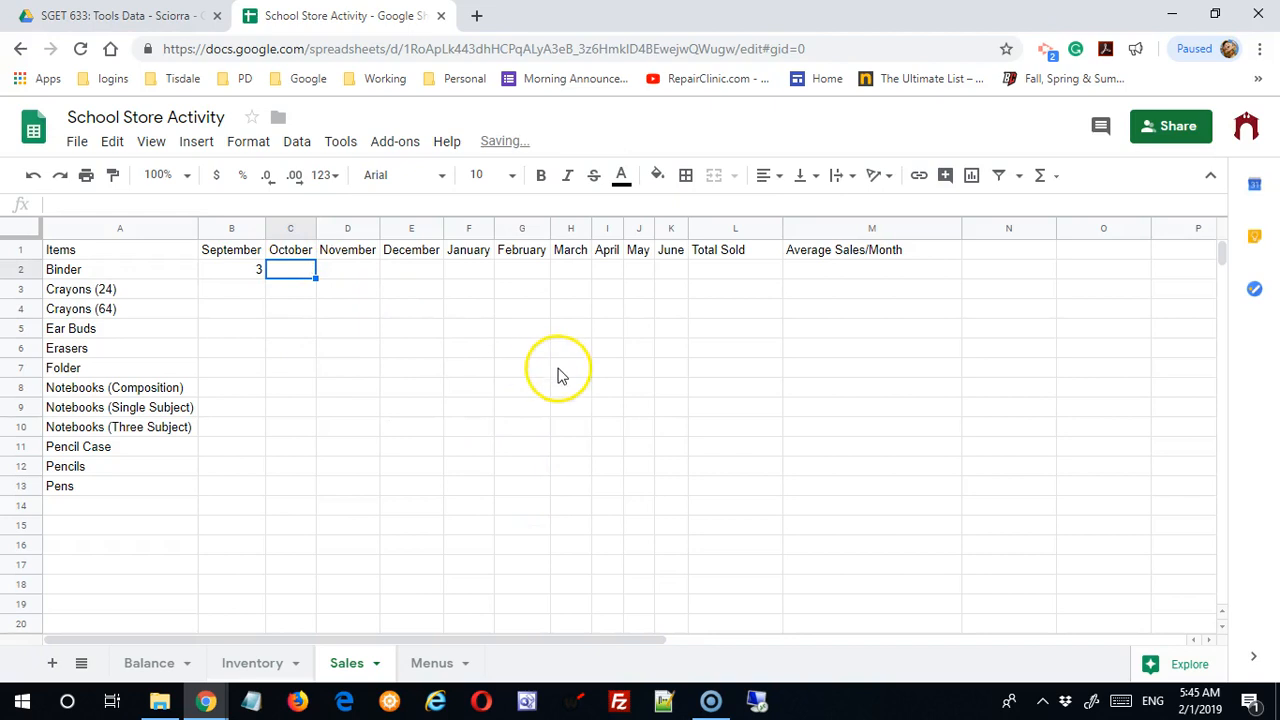
Replace the Binder's September value in B2 with the formula =RANDBETWEEN(0,50)
{"action": "left_click", "coordinate": [247, 275]}
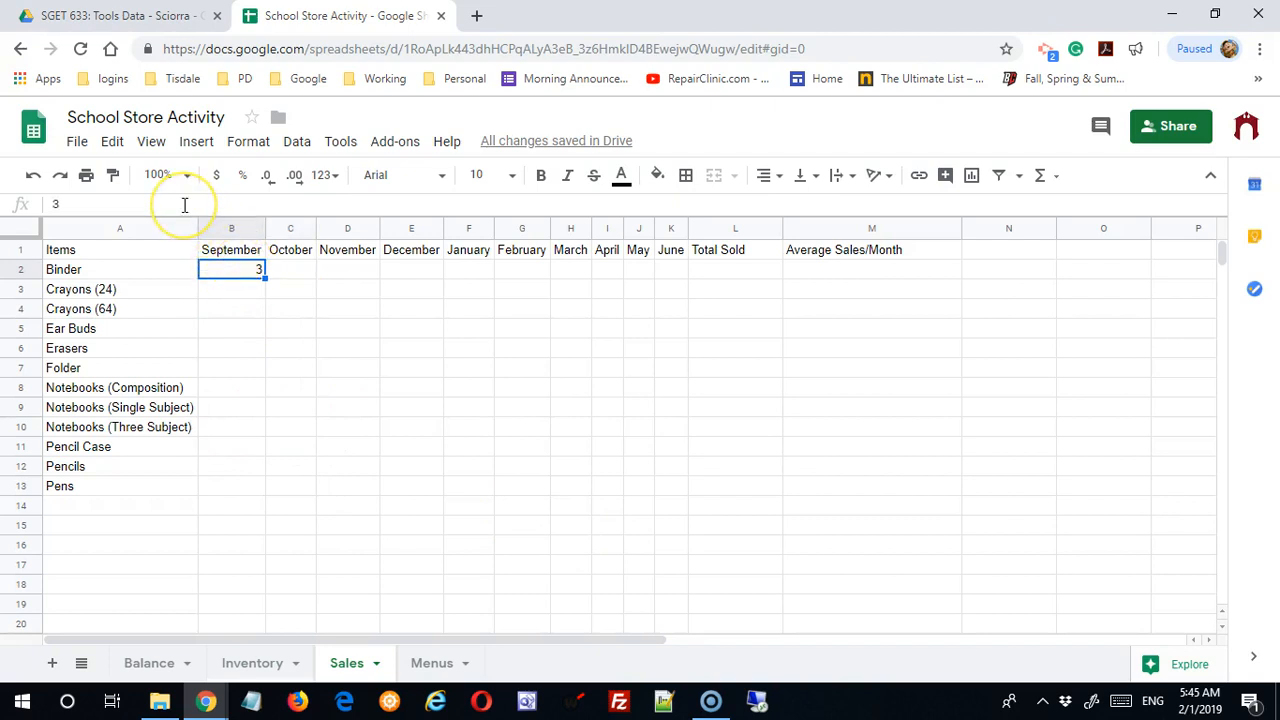
{"action": "type", "text": "="}
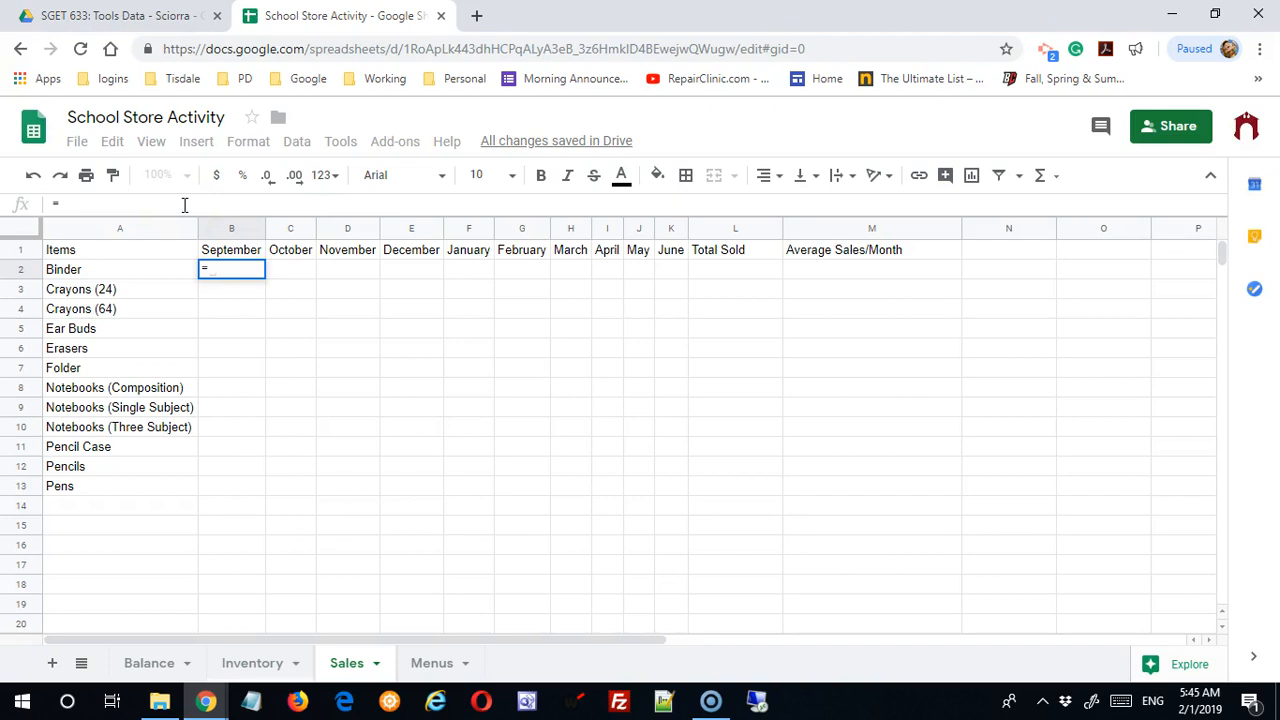
{"action": "type", "text": "rand"}
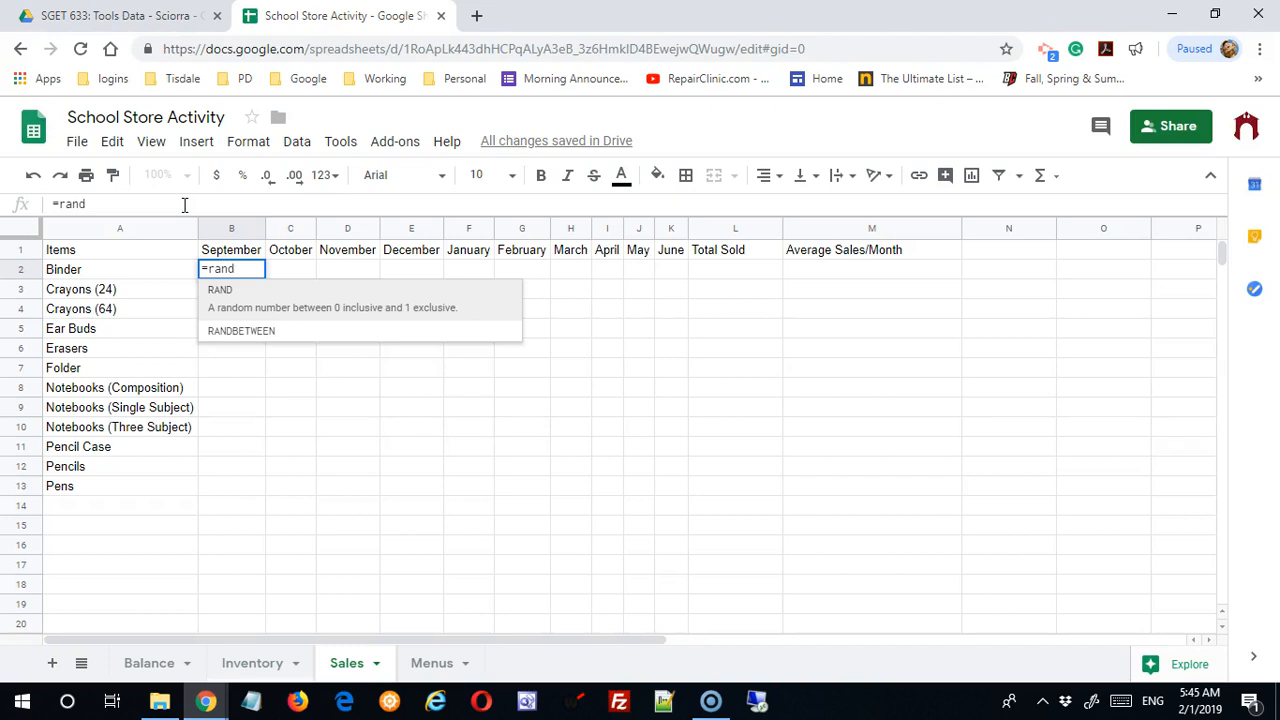
{"action": "type", "text": "b"}
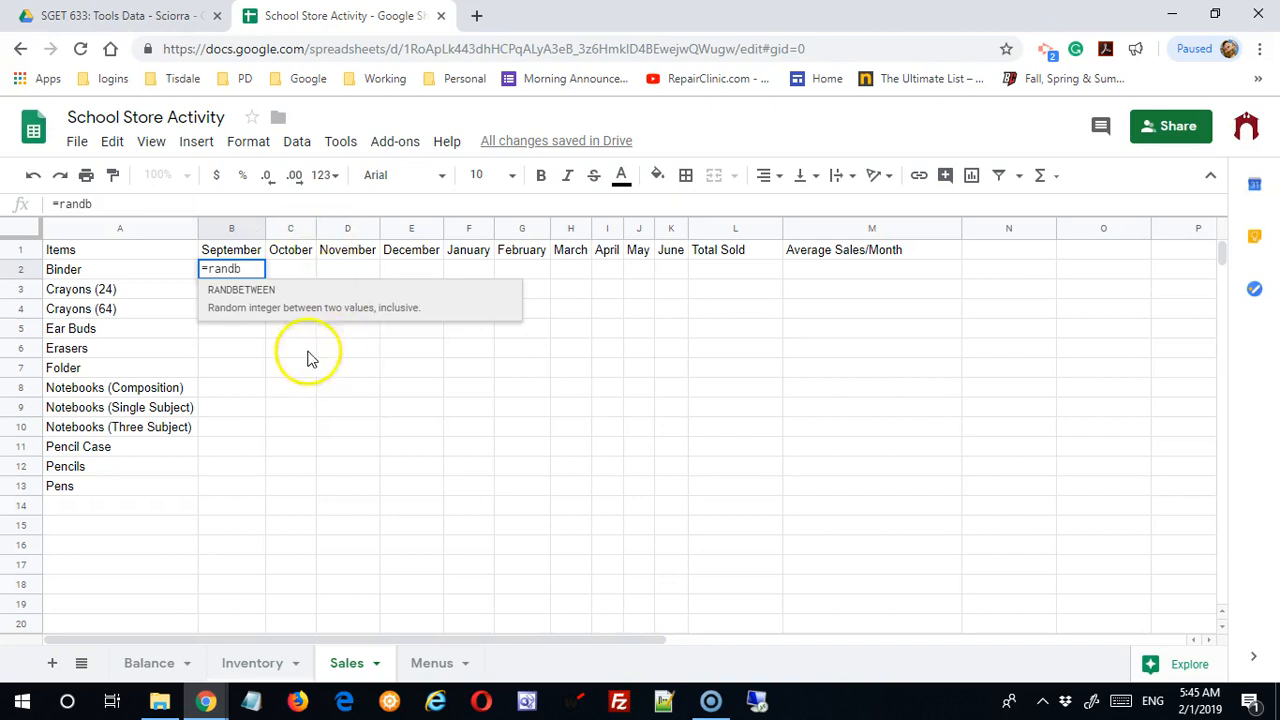
{"action": "left_click", "coordinate": [257, 298]}
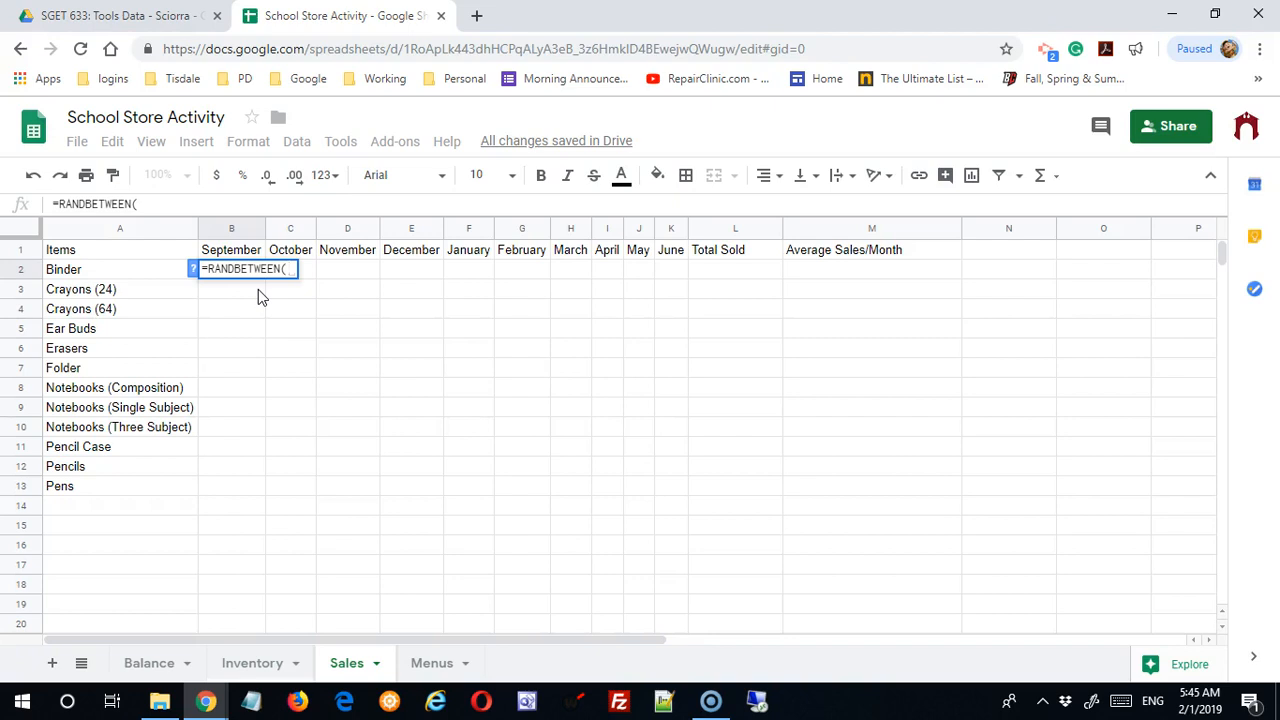
{"action": "type", "text": "0"}
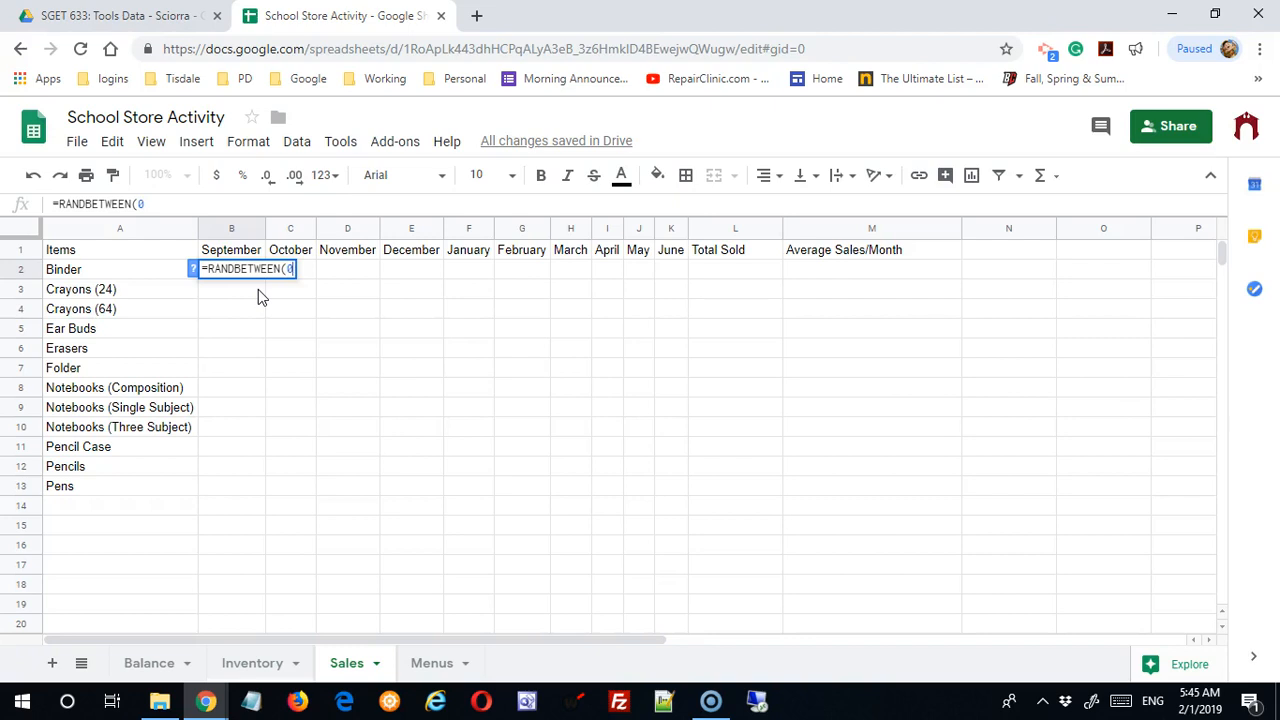
{"action": "type", "text": ","}
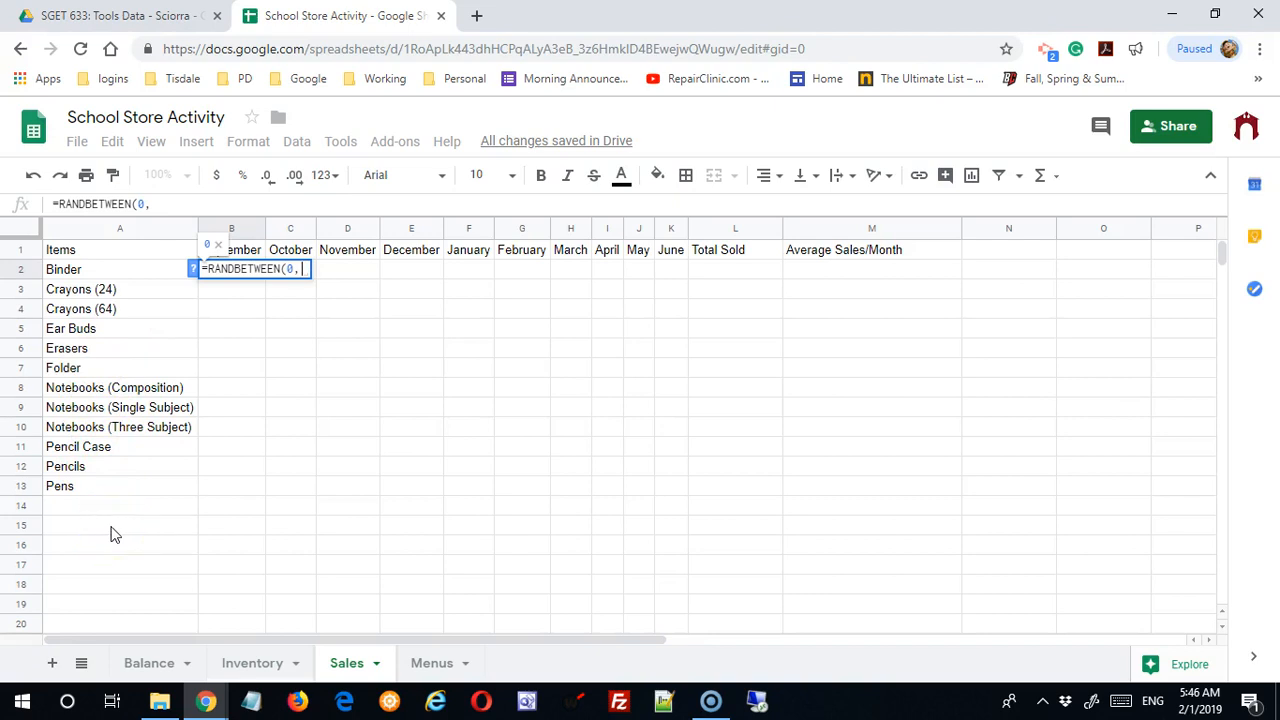
{"action": "type", "text": "50"}
{"action": "key", "text": "Return"}
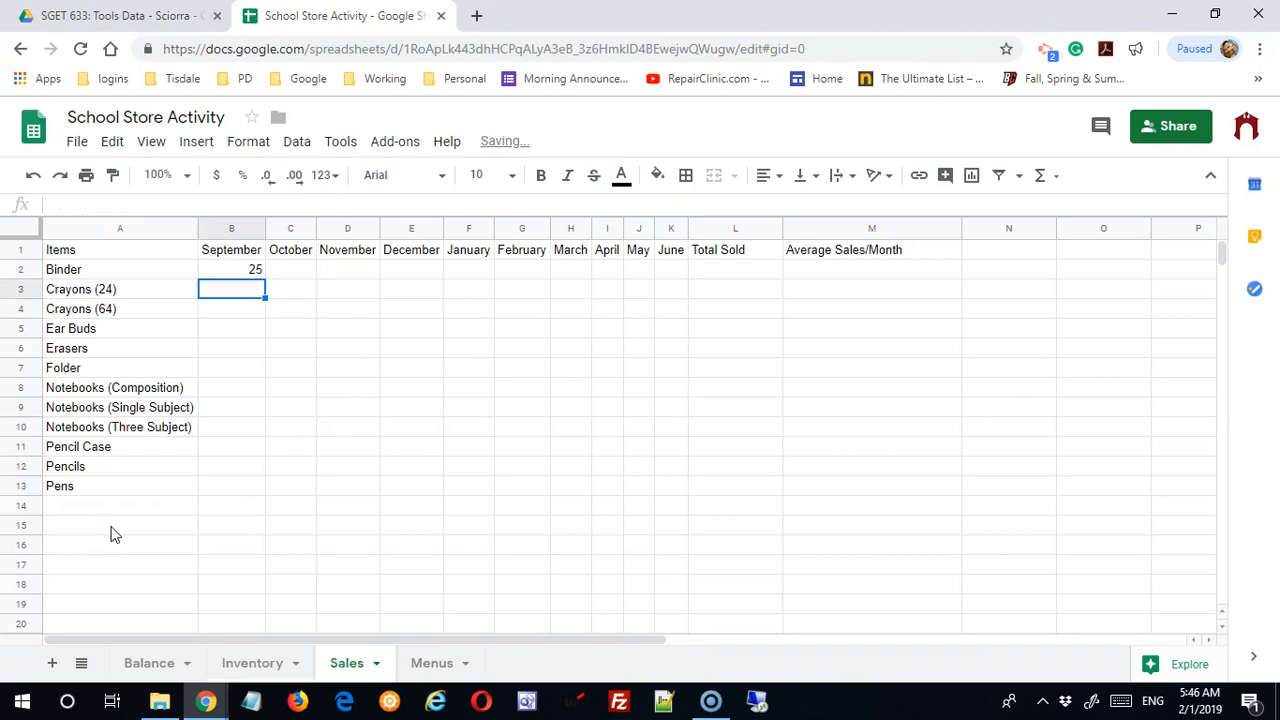
Fill the B2 formula across to November and down through row 13, and clear the October and November cells C2:D13
{"action": "left_click", "coordinate": [253, 272]}
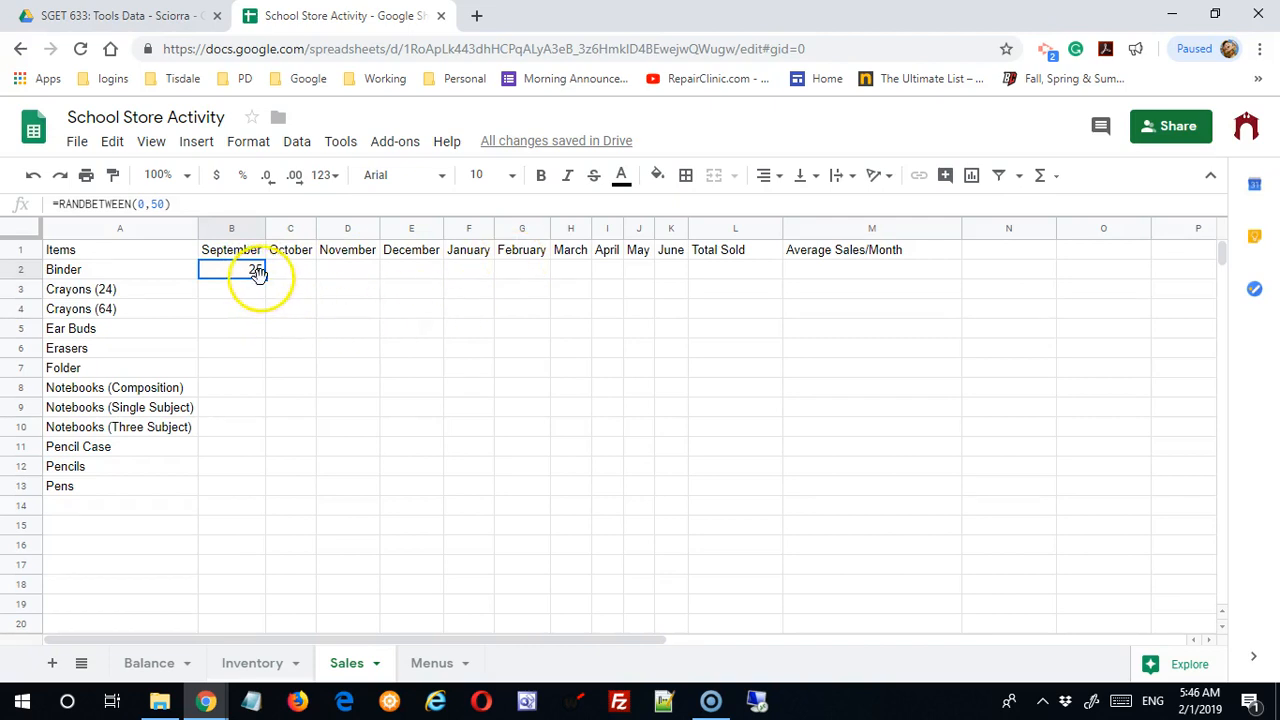
{"action": "left_click_drag", "start_coordinate": [267, 282], "coordinate": [352, 287]}
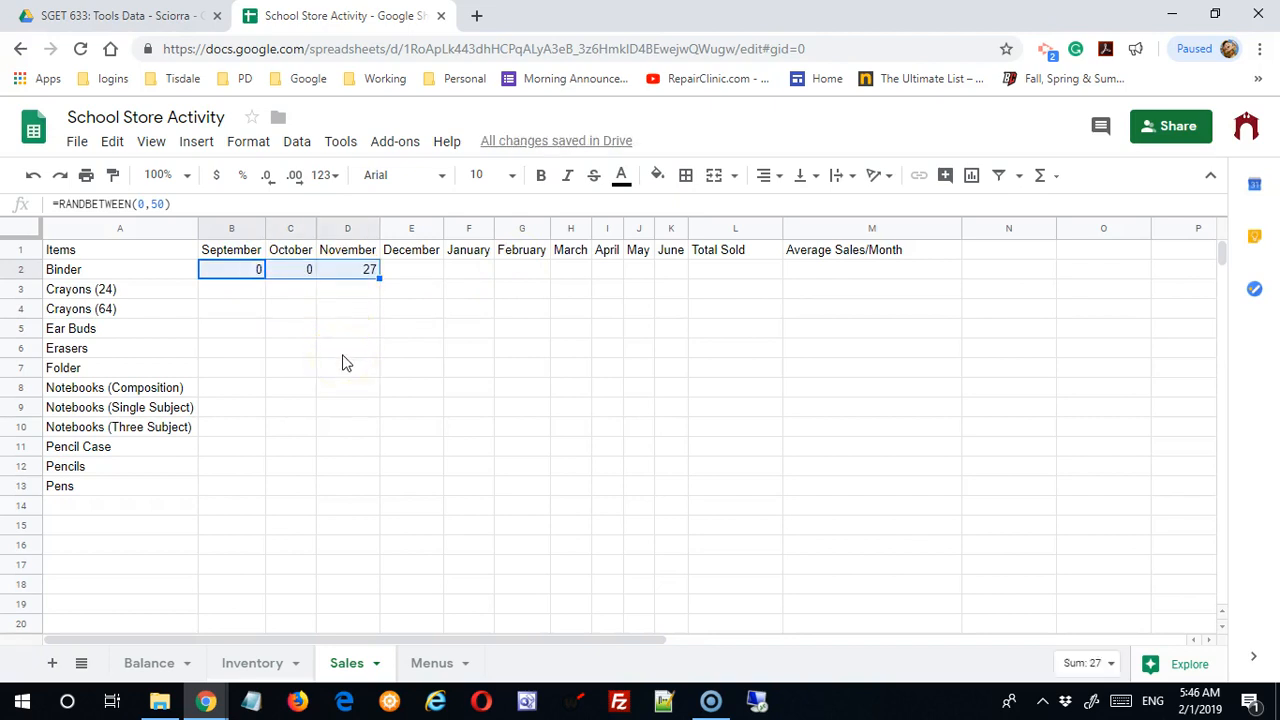
{"action": "left_click_drag", "start_coordinate": [379, 278], "coordinate": [365, 495]}
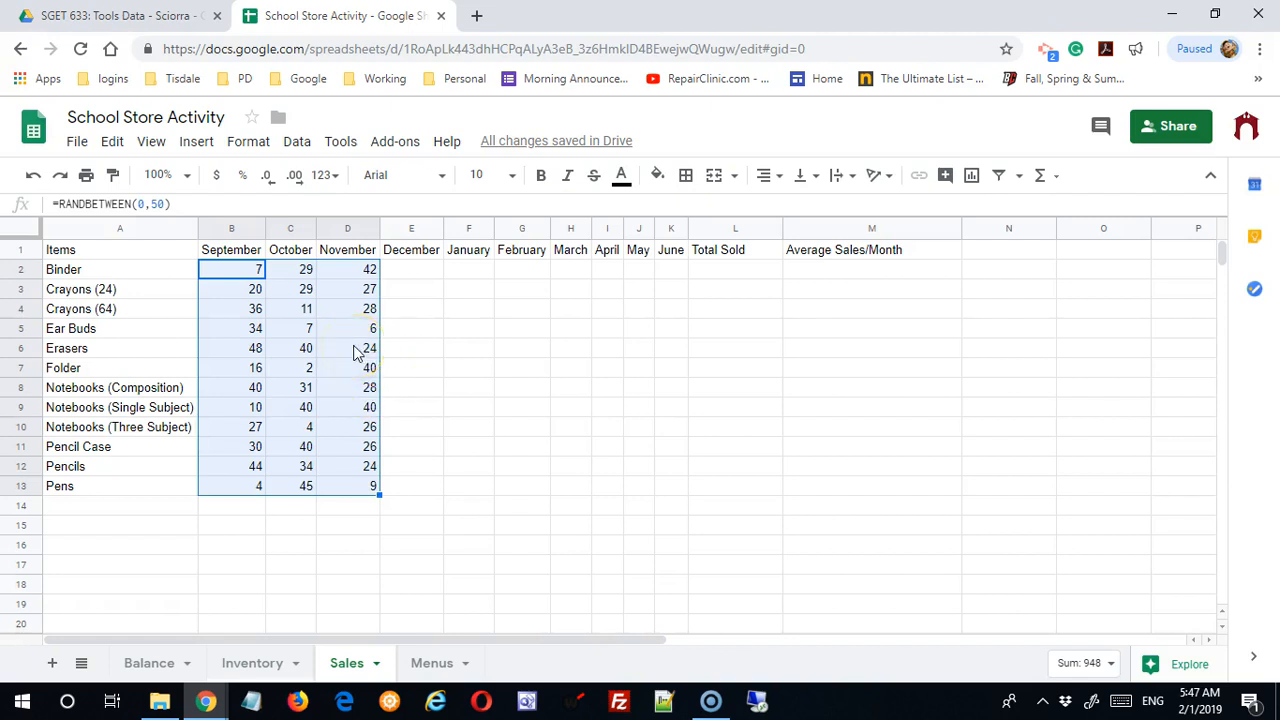
{"action": "left_click_drag", "start_coordinate": [300, 270], "coordinate": [357, 488]}
{"action": "key", "text": "Delete"}
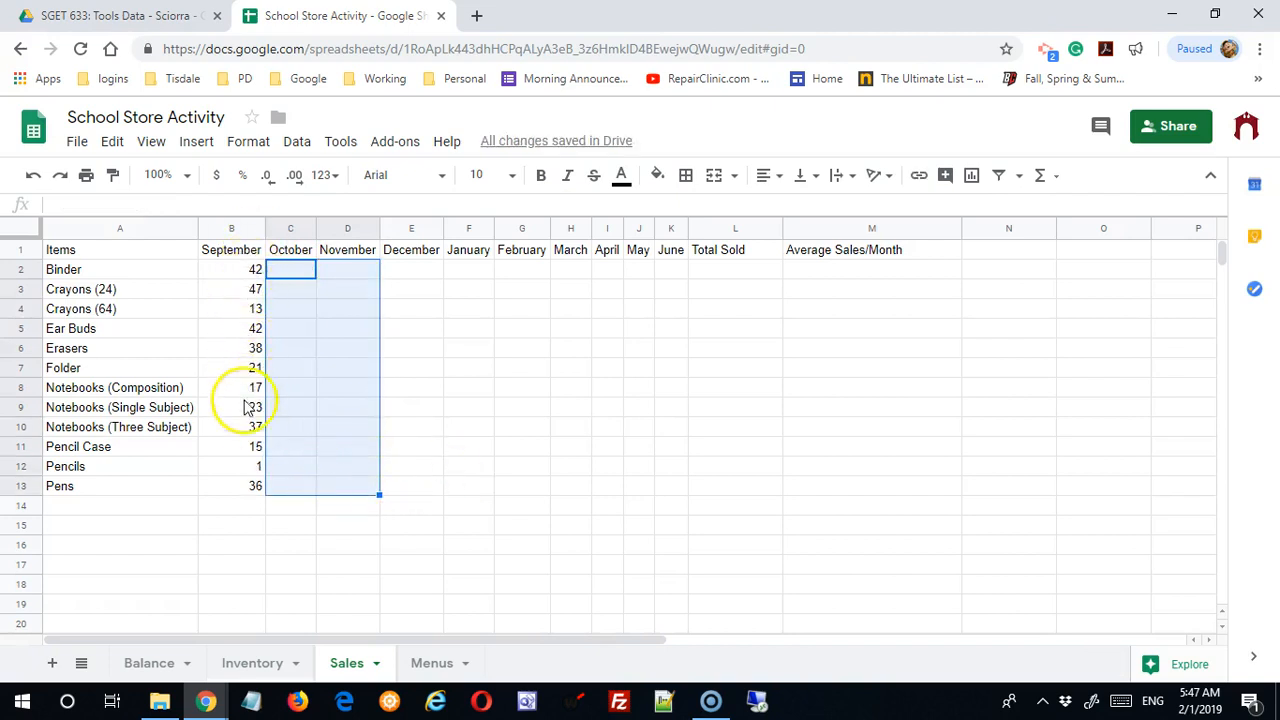
Change the Binder's September formula in B2 to =RANDBETWEEN(0,8)
{"action": "left_click", "coordinate": [240, 272]}
{"action": "left_click", "coordinate": [158, 204]}
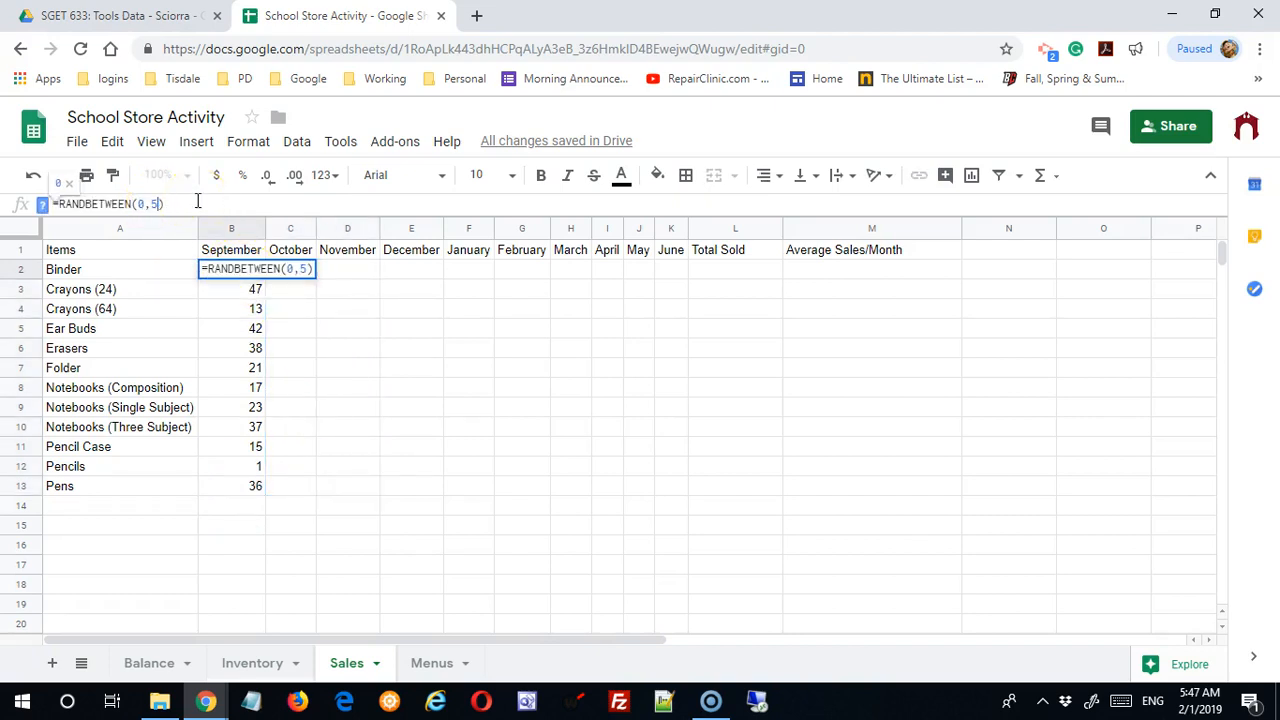
{"action": "key", "text": "BackSpace"}
{"action": "type", "text": "8"}
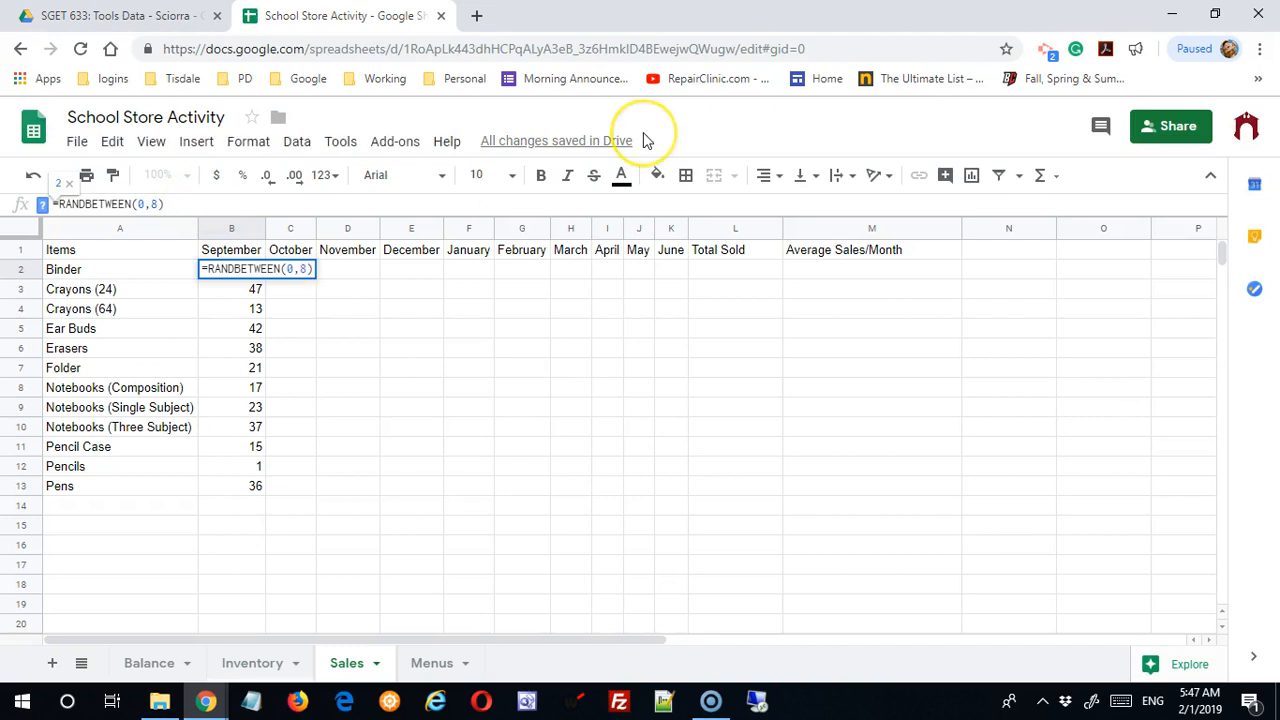
{"action": "key", "text": "Return"}
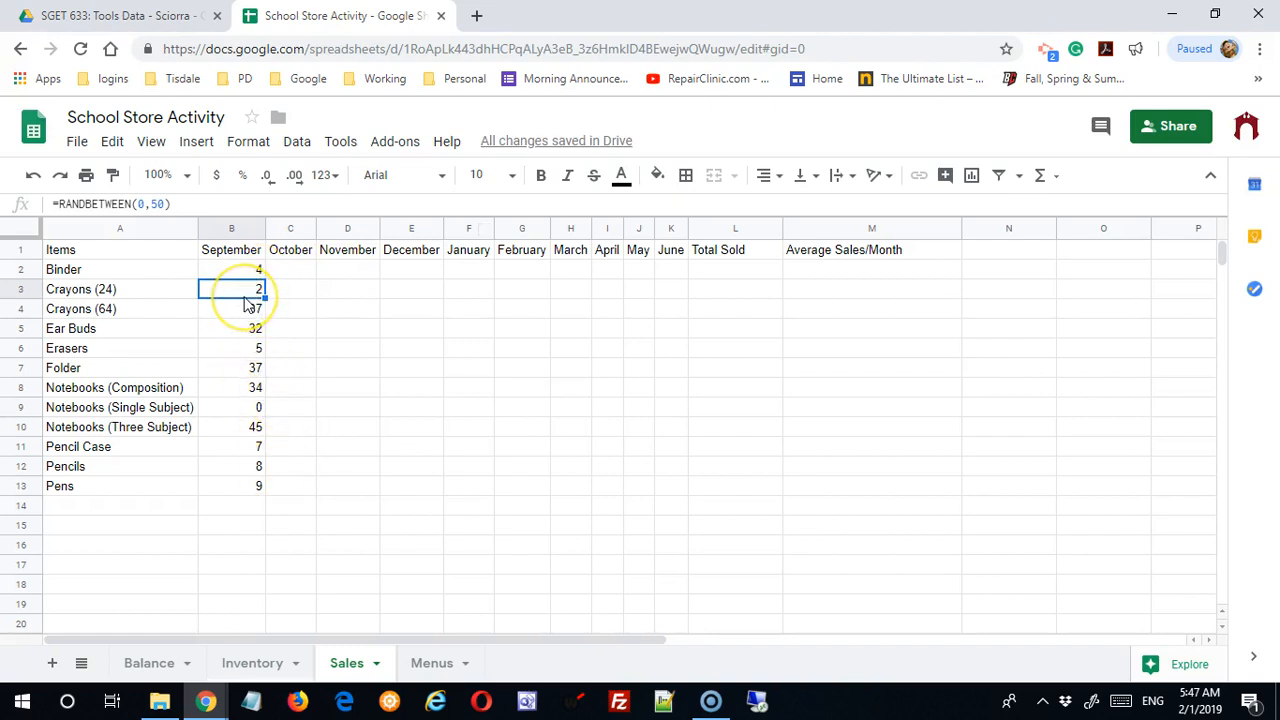
Change the September formulas of both crayon items in B3 and B4 to =RANDBETWEEN(0,12)
{"action": "double_click", "coordinate": [160, 204]}
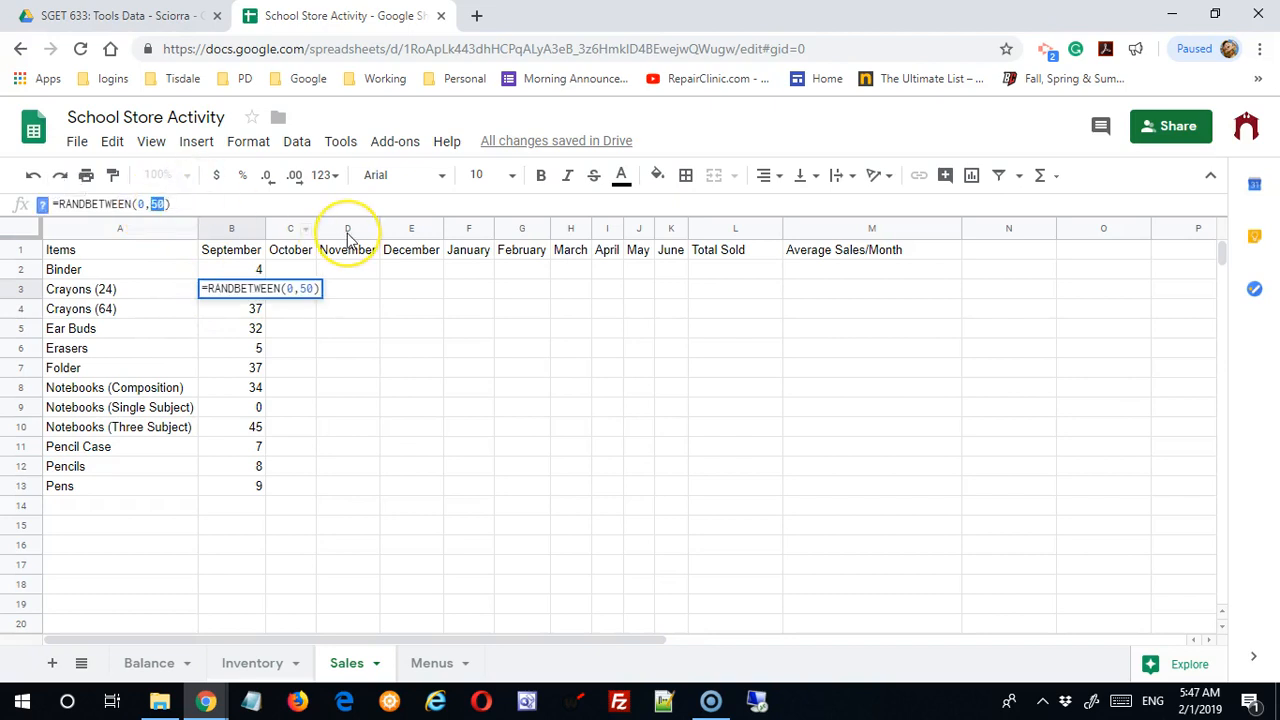
{"action": "type", "text": "12"}
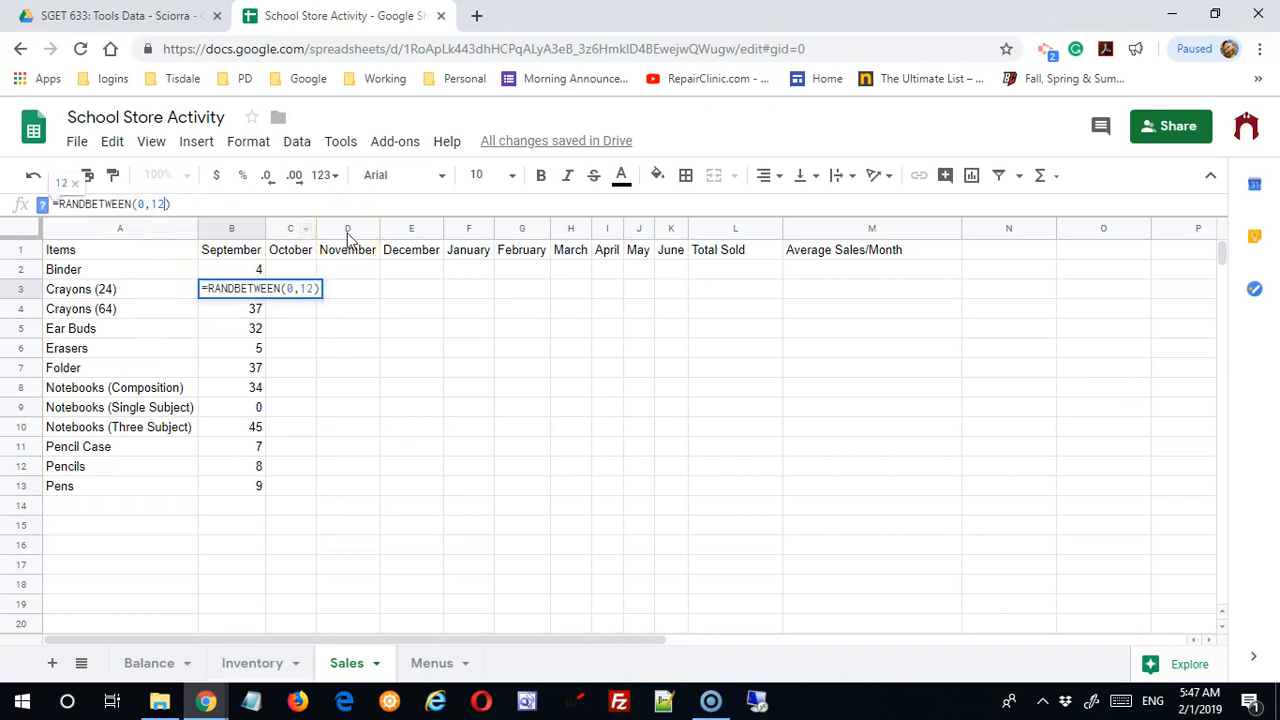
{"action": "key", "text": "Return"}
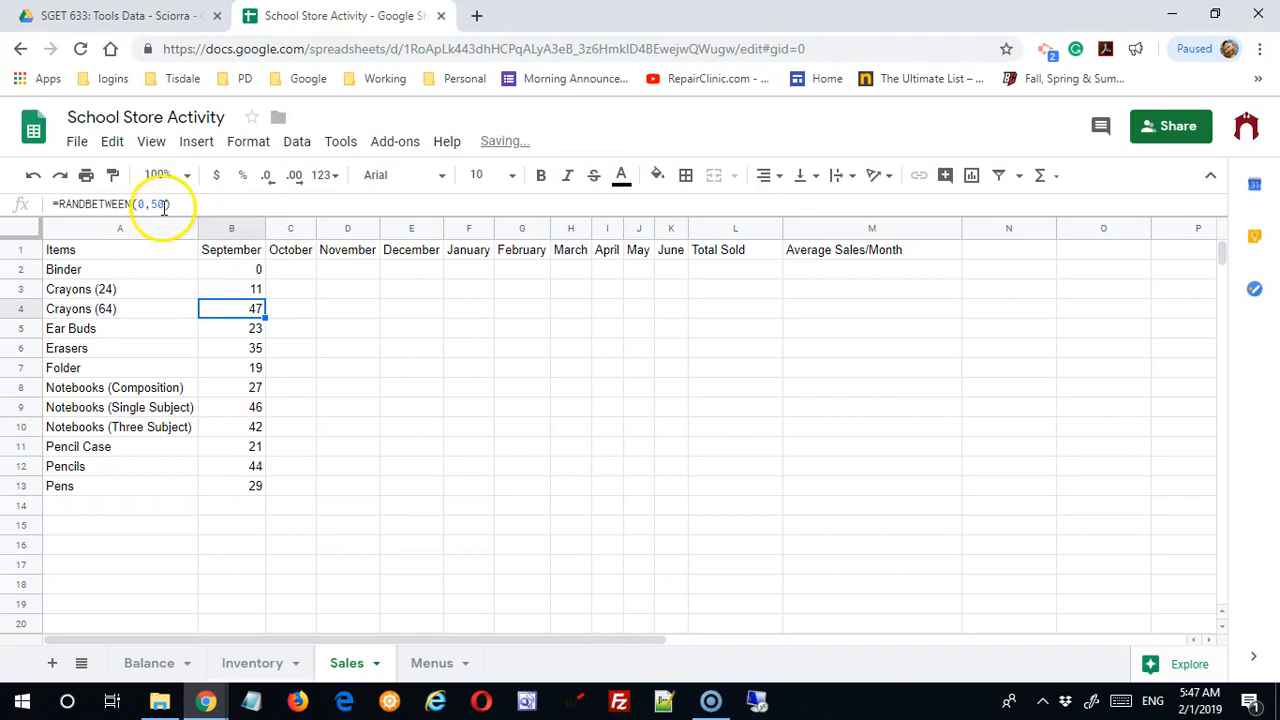
{"action": "double_click", "coordinate": [158, 204]}
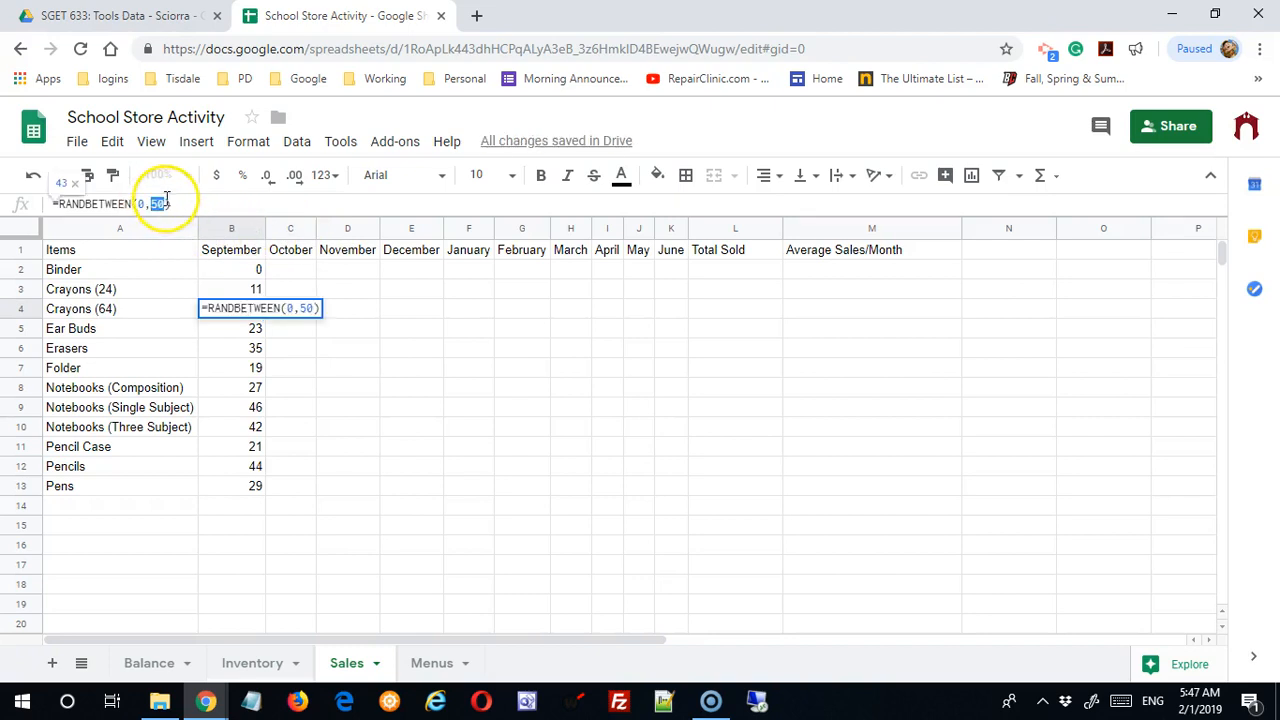
{"action": "type", "text": "12"}
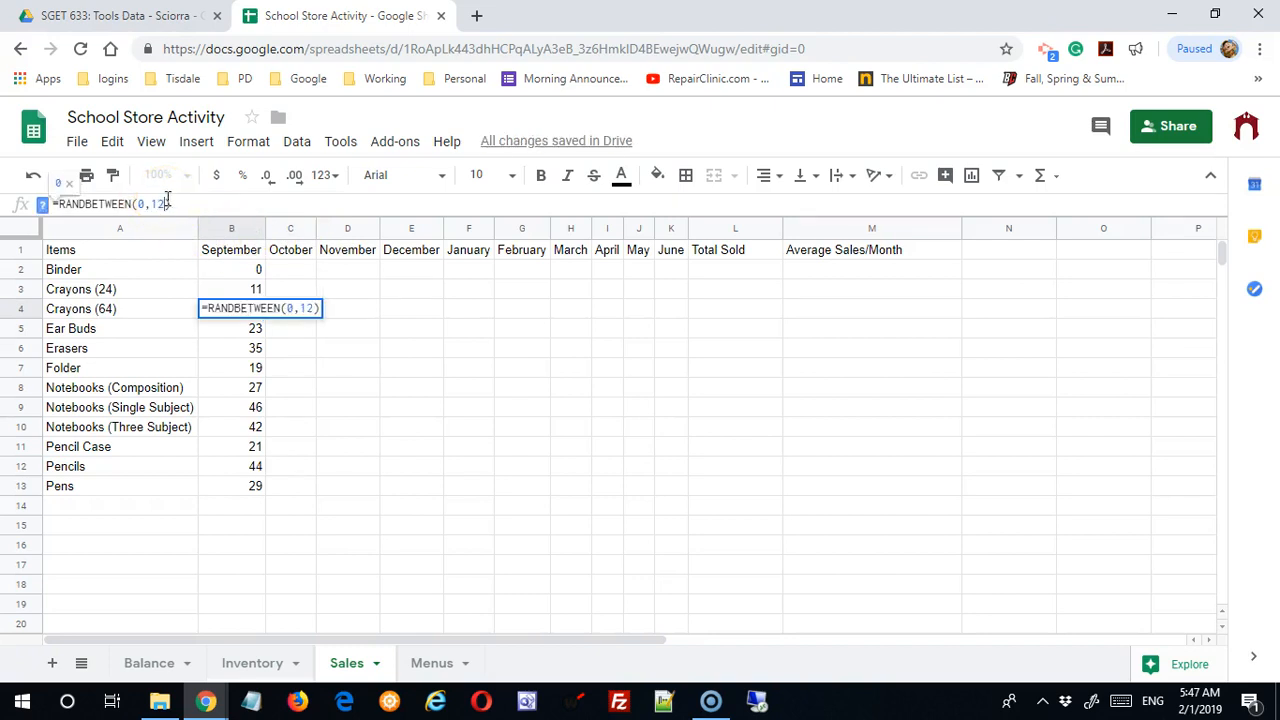
{"action": "key", "text": "Return"}
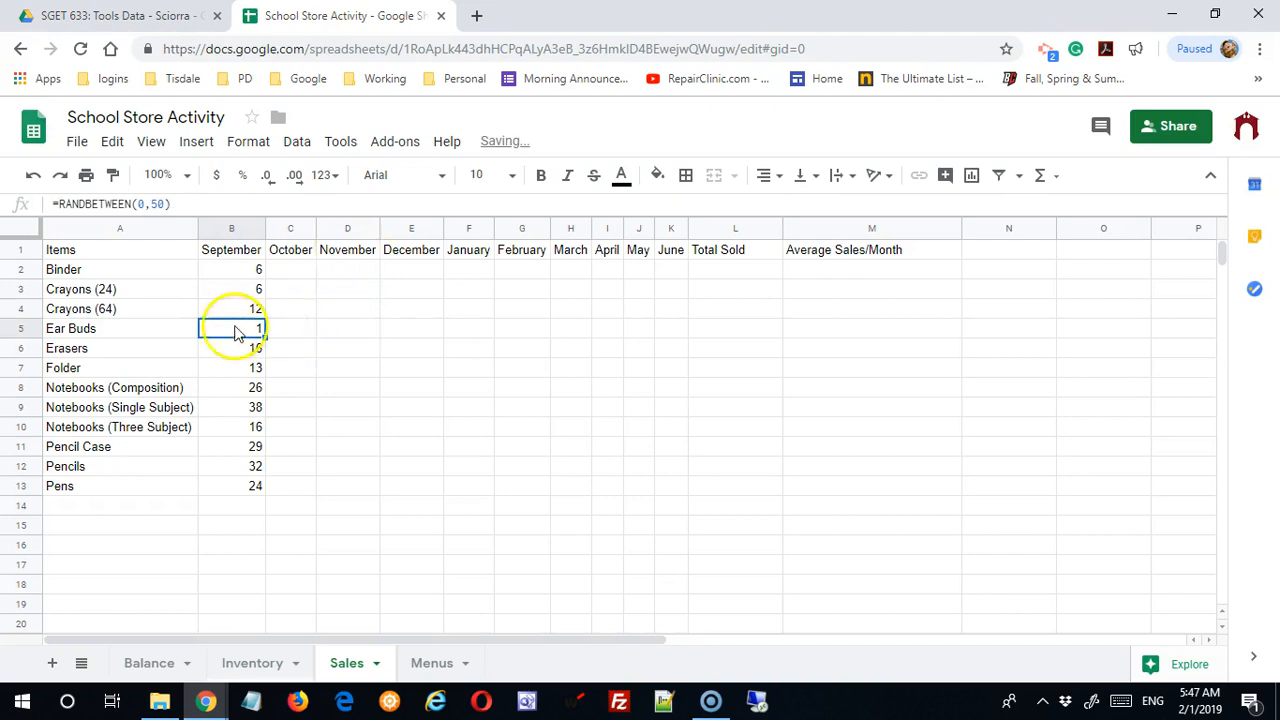
Change the Ear Buds' September formula in B5 to =RANDBETWEEN(0,5)
{"action": "double_click", "coordinate": [158, 204]}
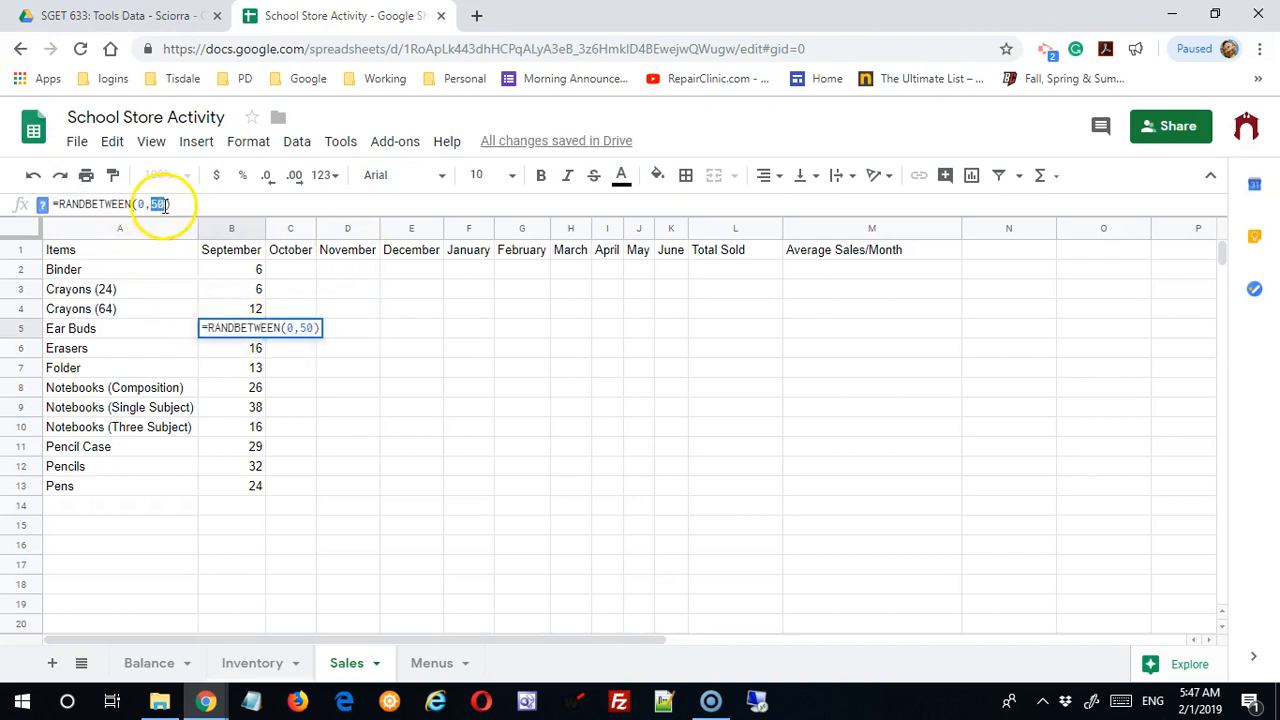
{"action": "type", "text": "5"}
{"action": "key", "text": "Return"}
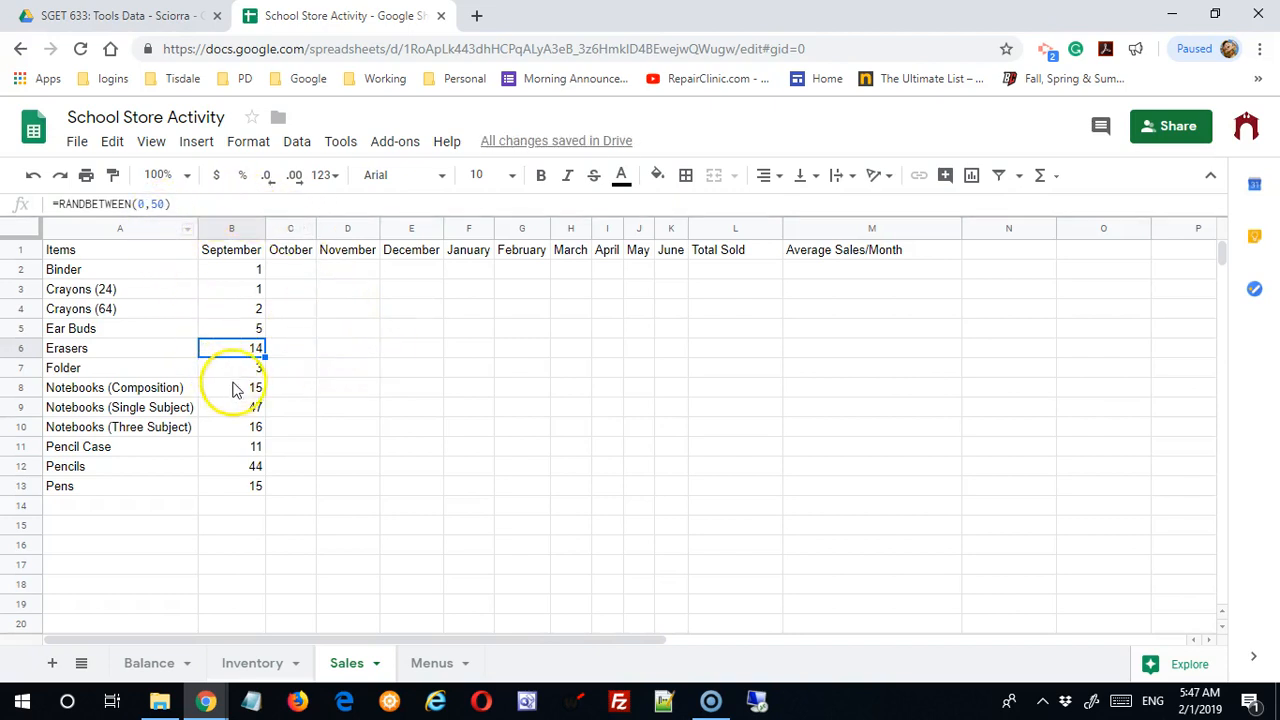
Change the Erasers' September formula in B6 to =RANDBETWEEN(0,20)
{"action": "double_click", "coordinate": [157, 204]}
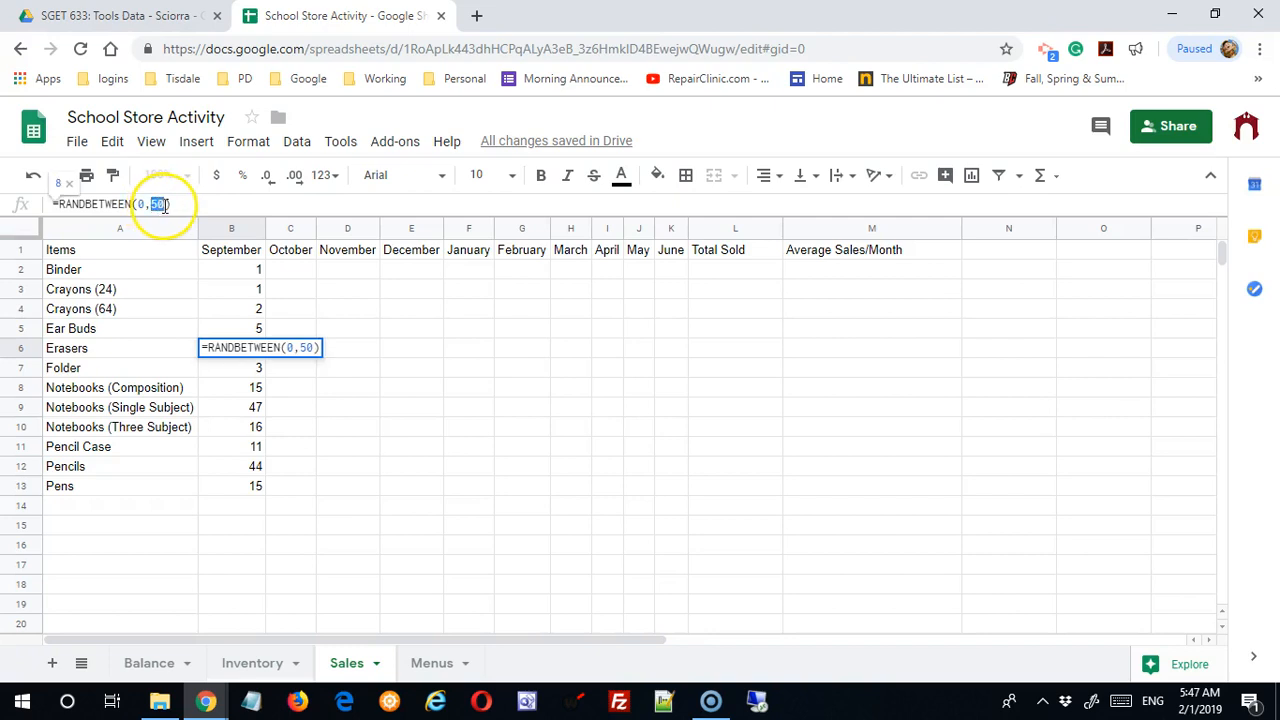
{"action": "type", "text": "2"}
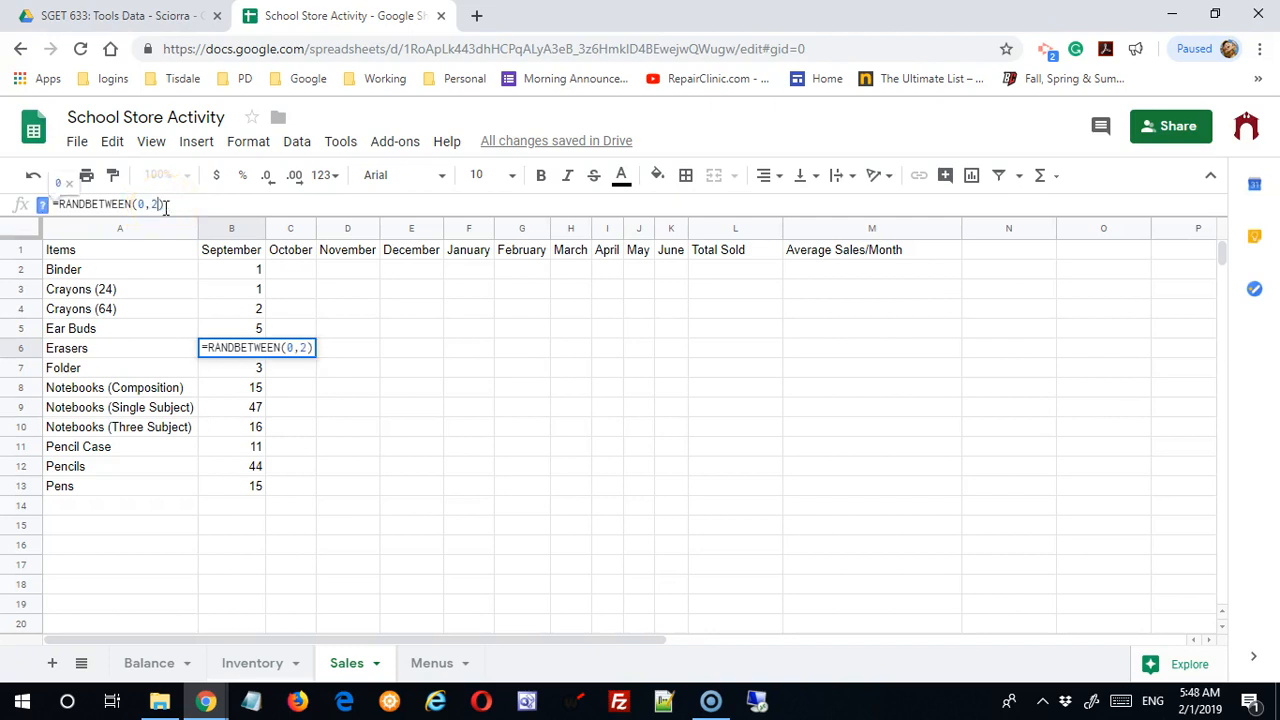
{"action": "key", "text": "Return"}
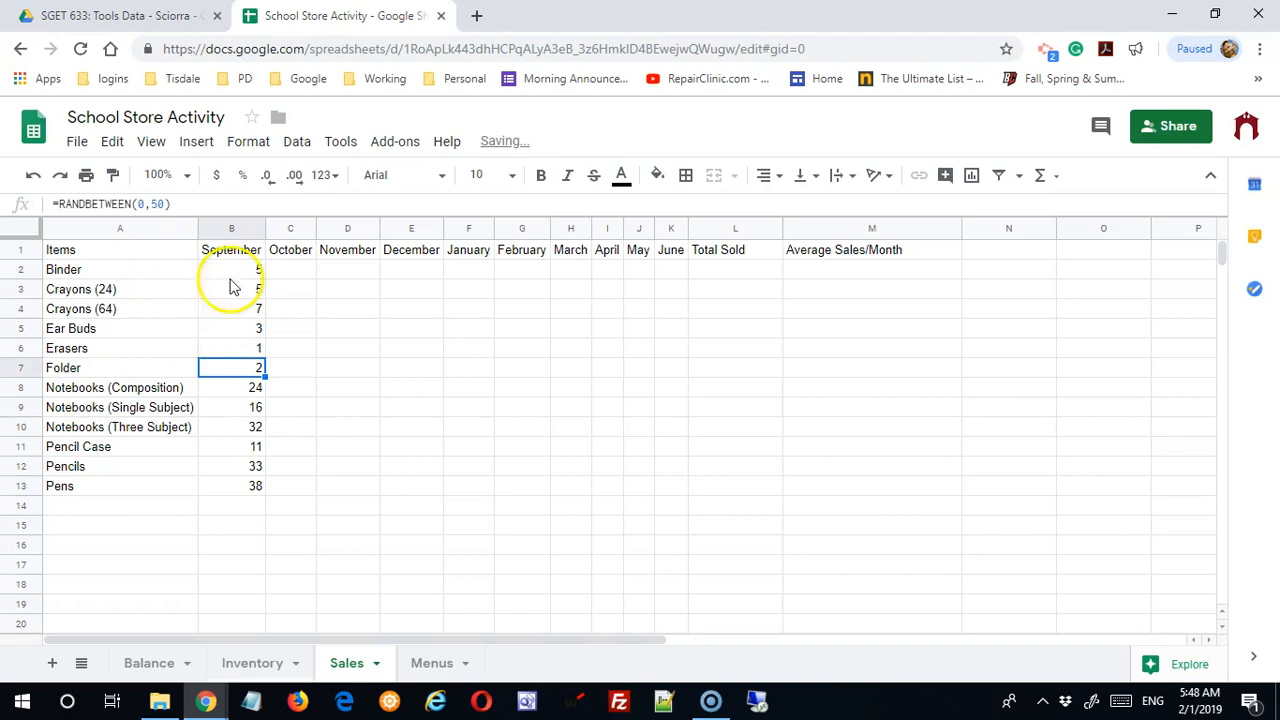
Set the Erasers' September formula in B6 back to =RANDBETWEEN(0,50)
{"action": "left_click", "coordinate": [248, 349]}
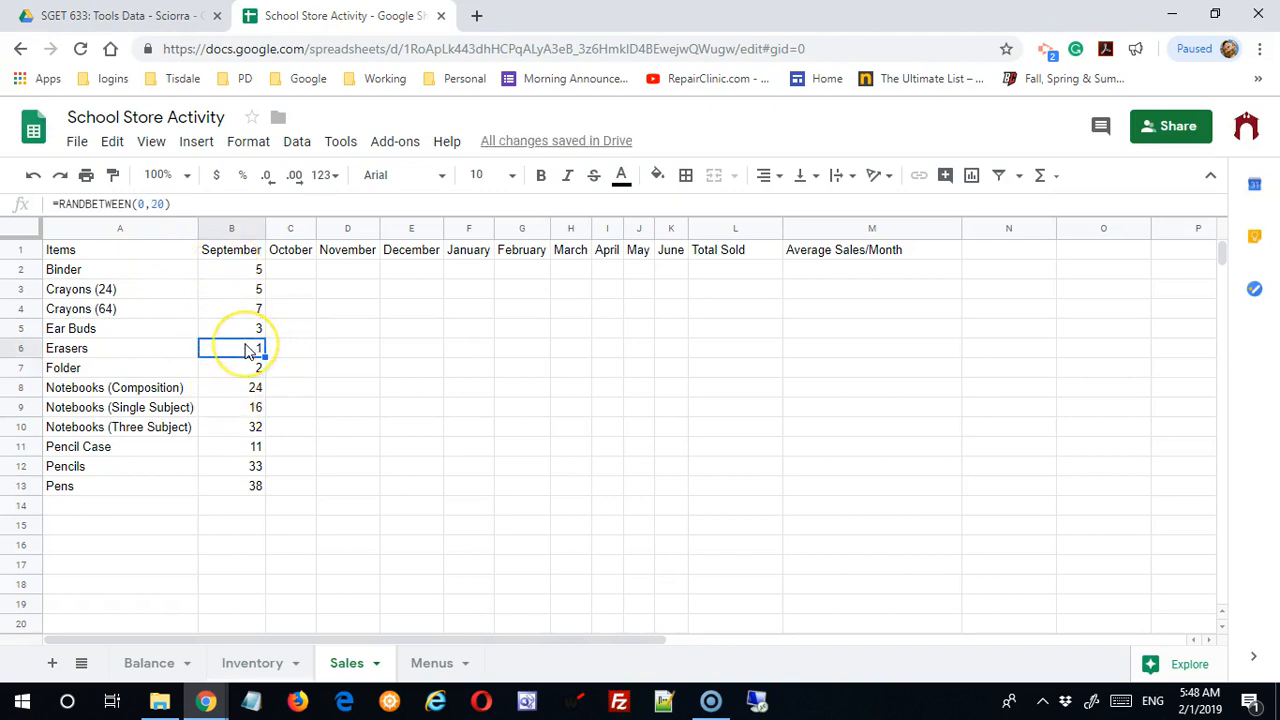
{"action": "double_click", "coordinate": [157, 204]}
{"action": "type", "text": "50"}
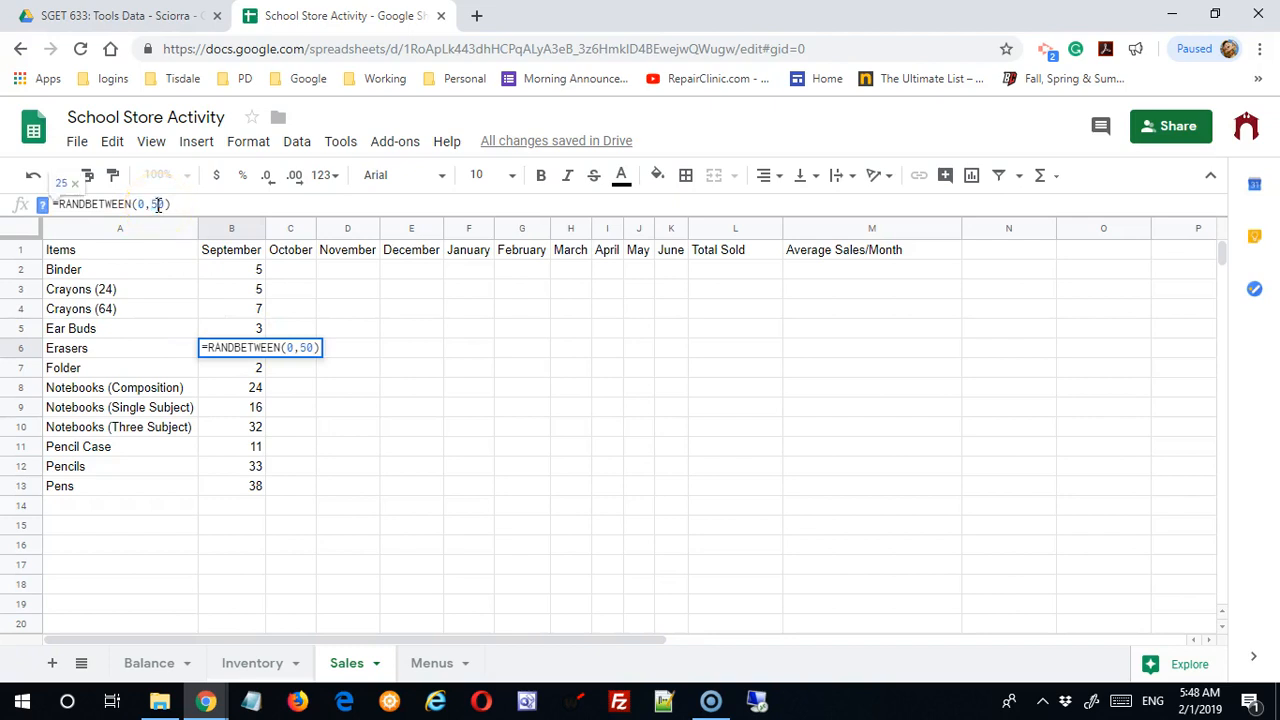
{"action": "key", "text": "Return"}
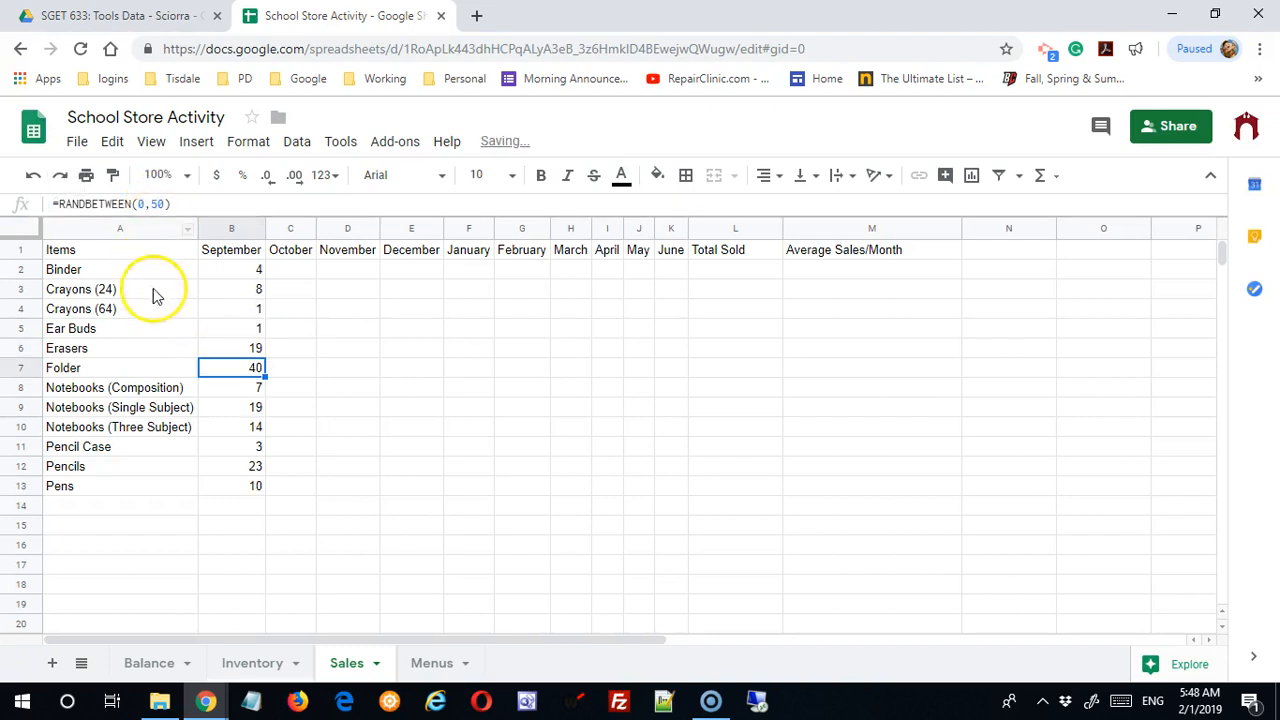
Change the Folder's September formula in B7 to =RANDBETWEEN(0,15)
{"action": "double_click", "coordinate": [150, 204]}
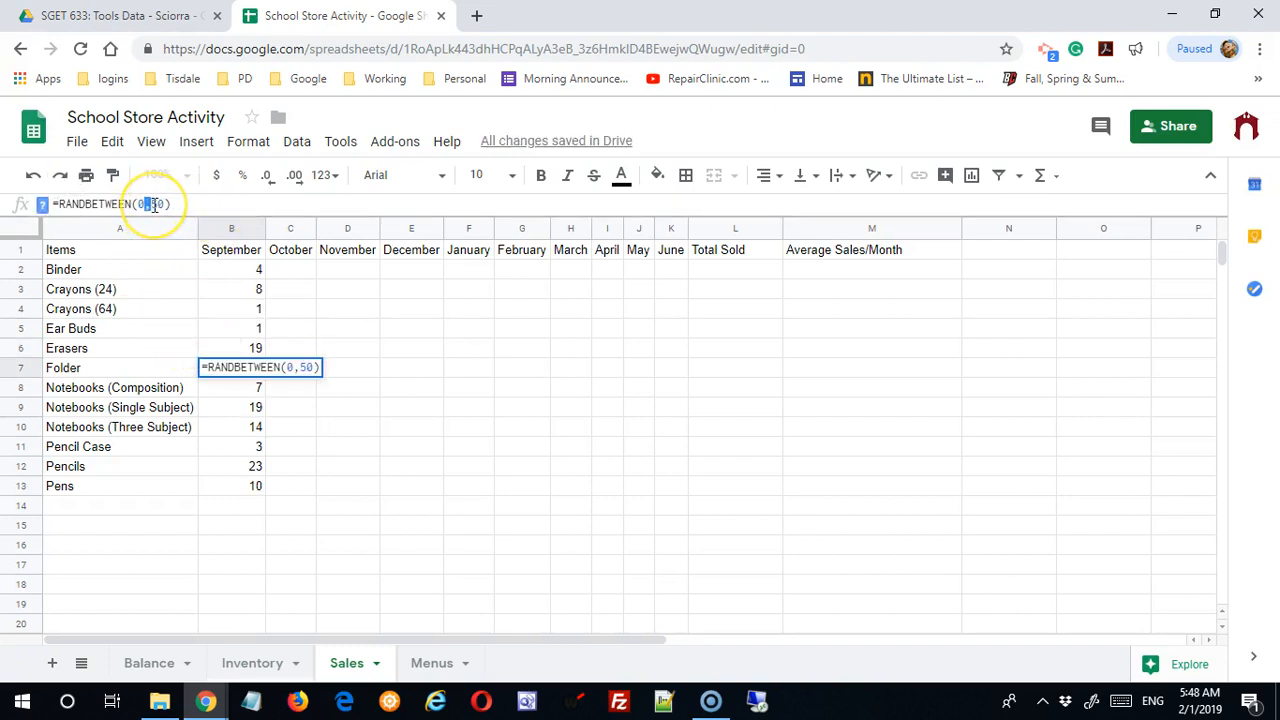
{"action": "double_click", "coordinate": [159, 205]}
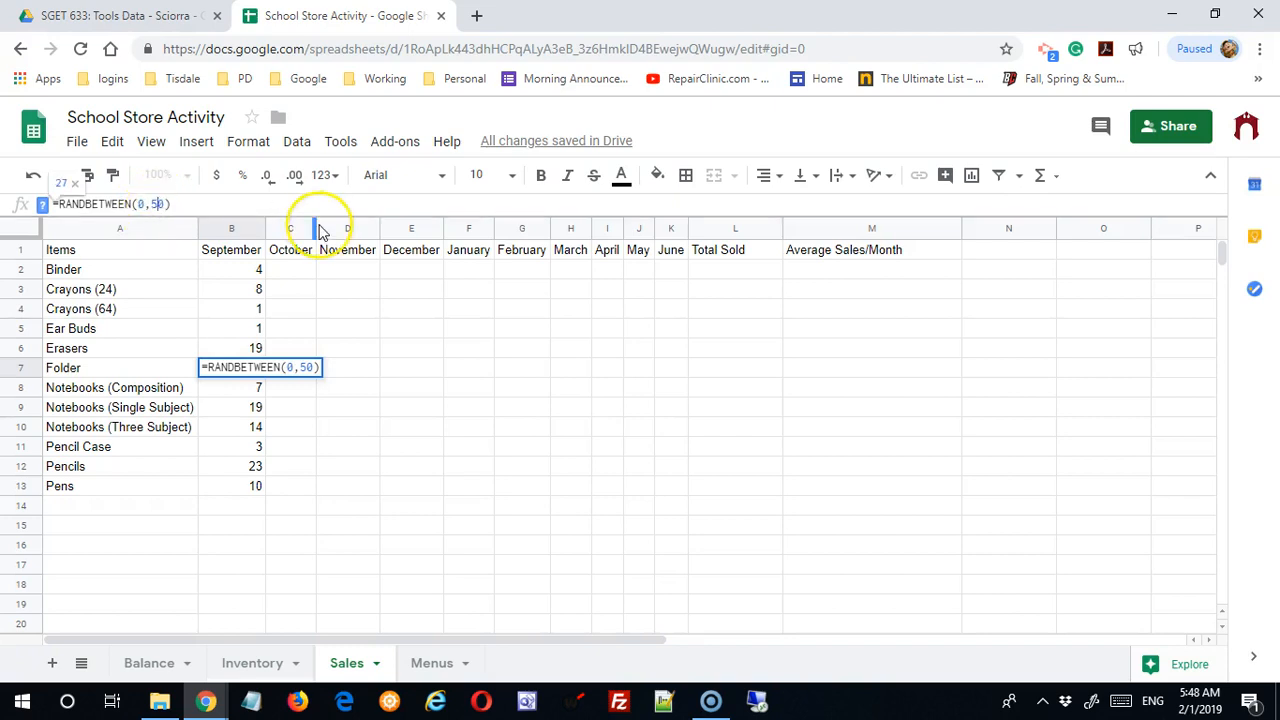
{"action": "key", "text": "BackSpace"}
{"action": "type", "text": "0"}
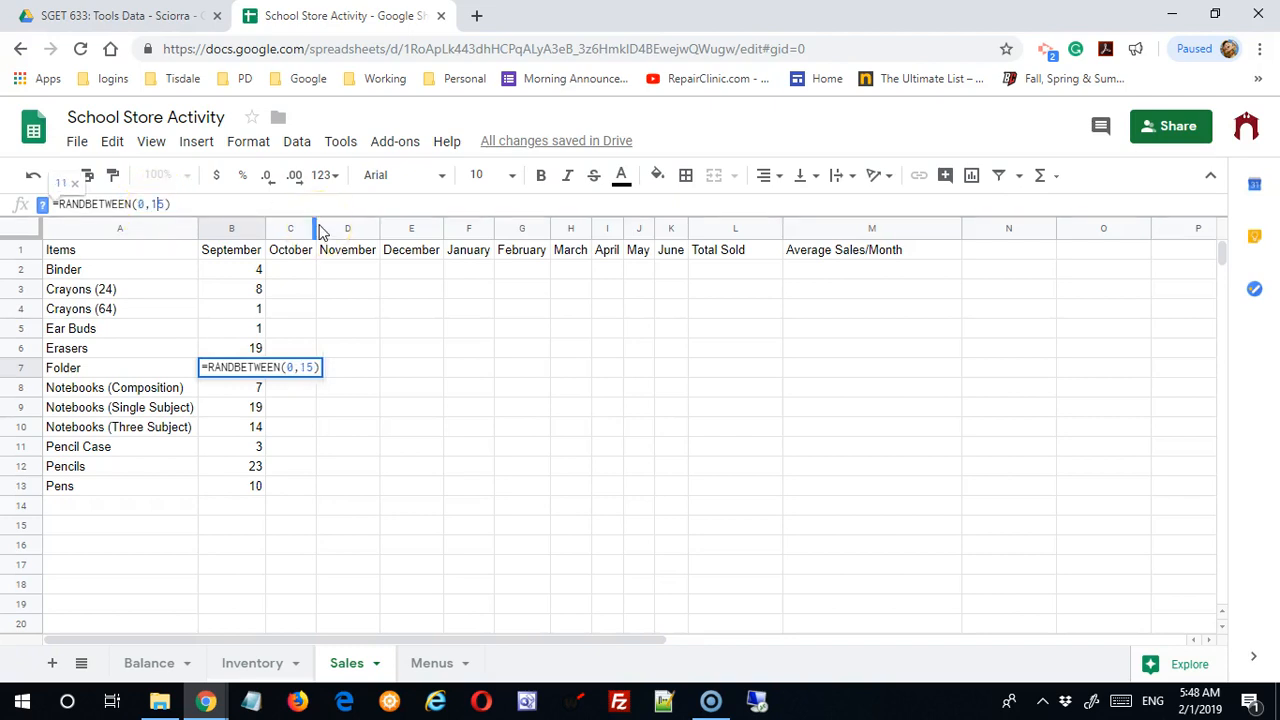
{"action": "key", "text": "Return"}
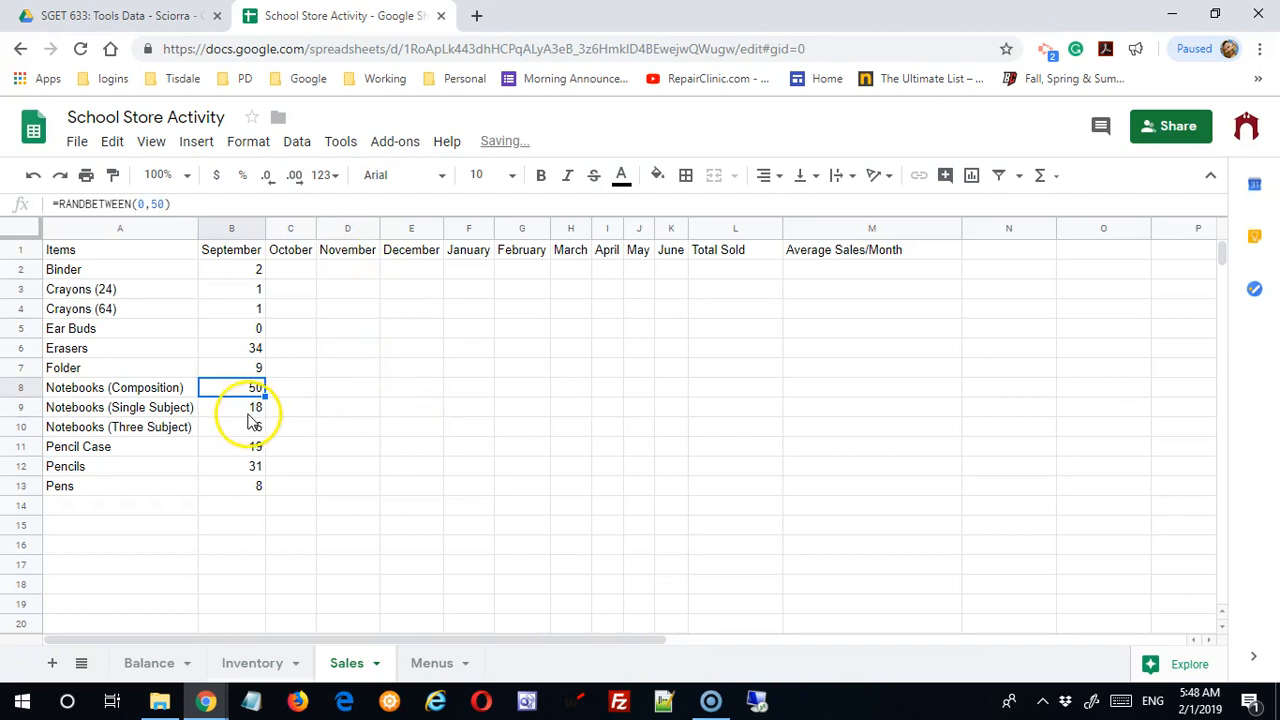
Change the September formulas of Notebooks (Composition) in B8 and Notebooks (Single Subject) in B9 to =RANDBETWEEN(0,10)
{"action": "double_click", "coordinate": [157, 204]}
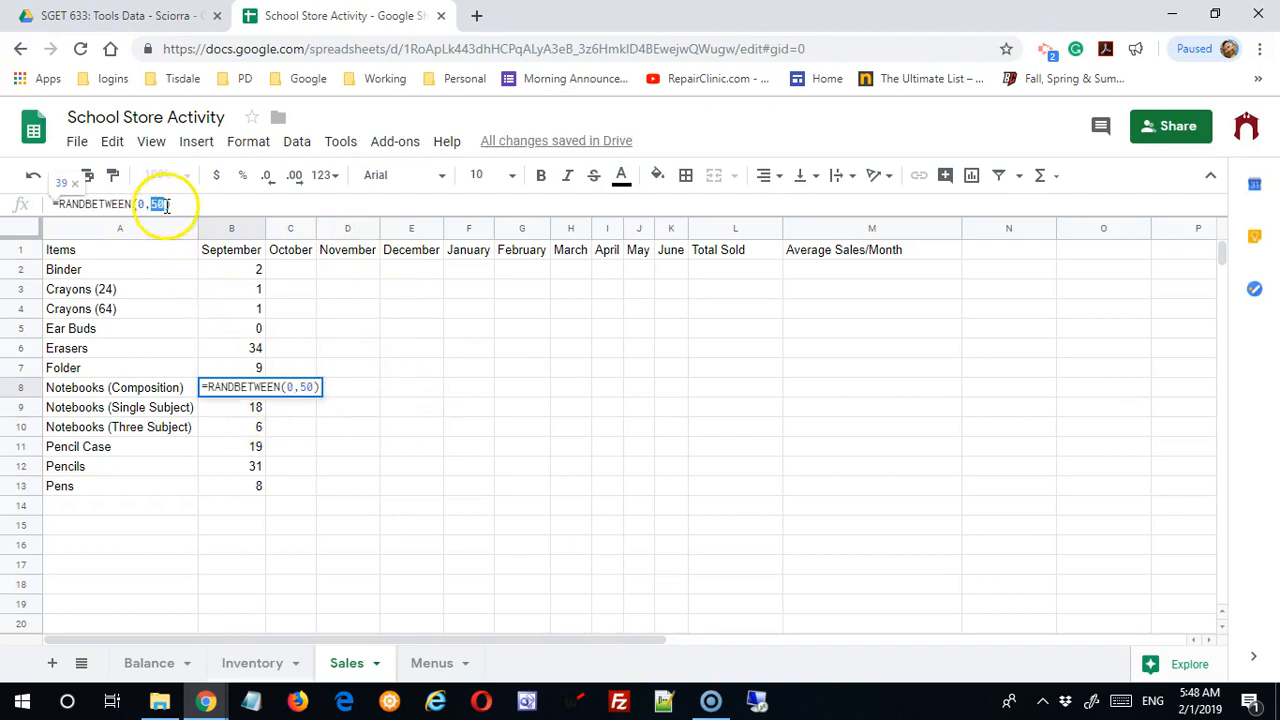
{"action": "type", "text": "10"}
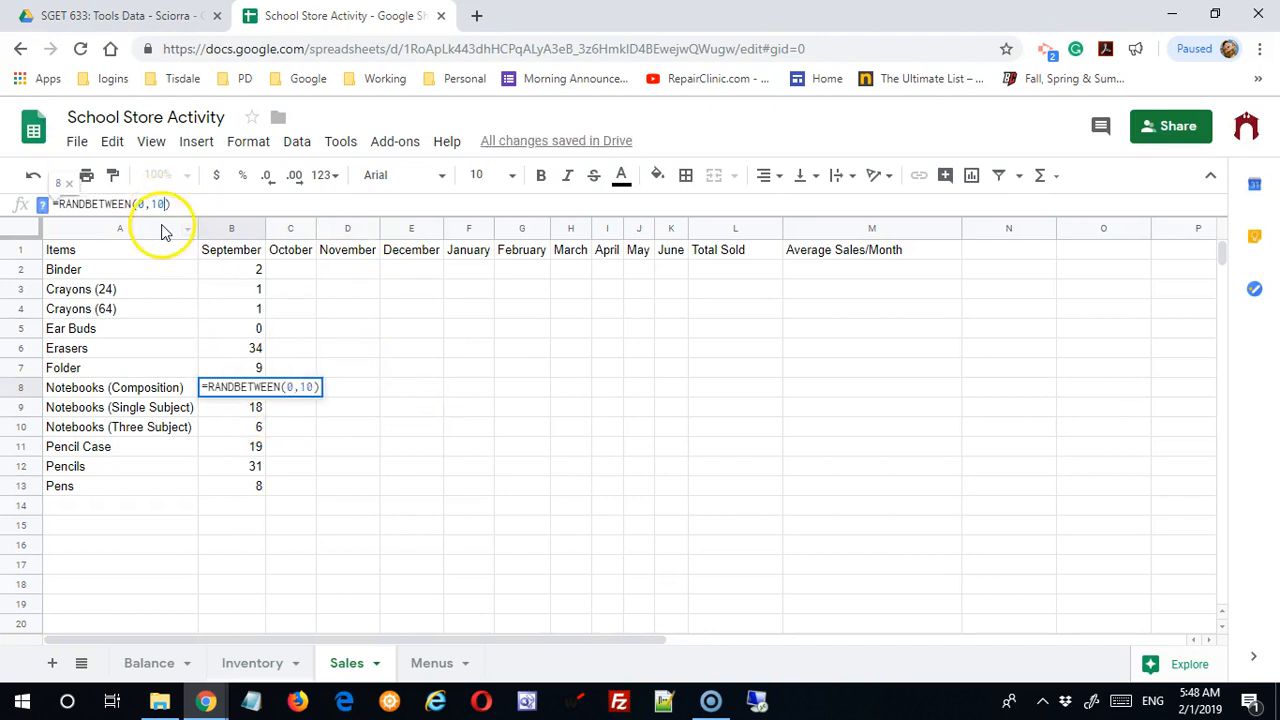
{"action": "key", "text": "Return"}
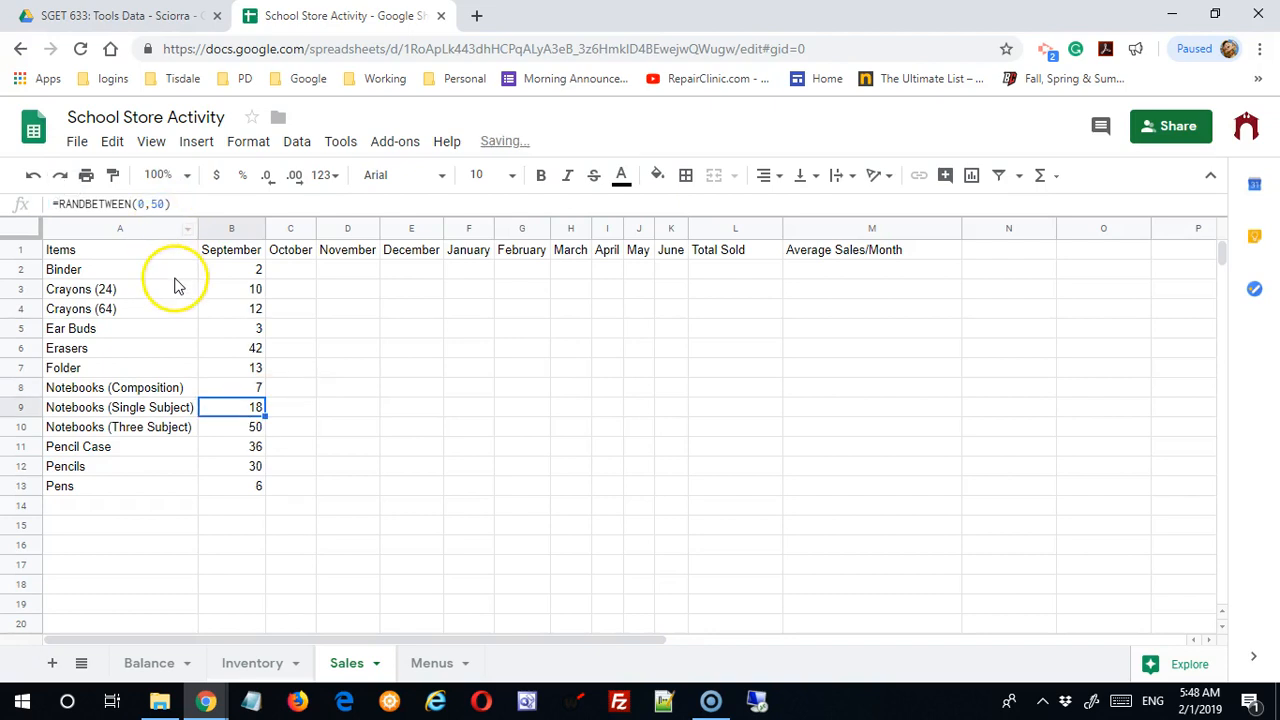
{"action": "double_click", "coordinate": [157, 205]}
{"action": "type", "text": "10"}
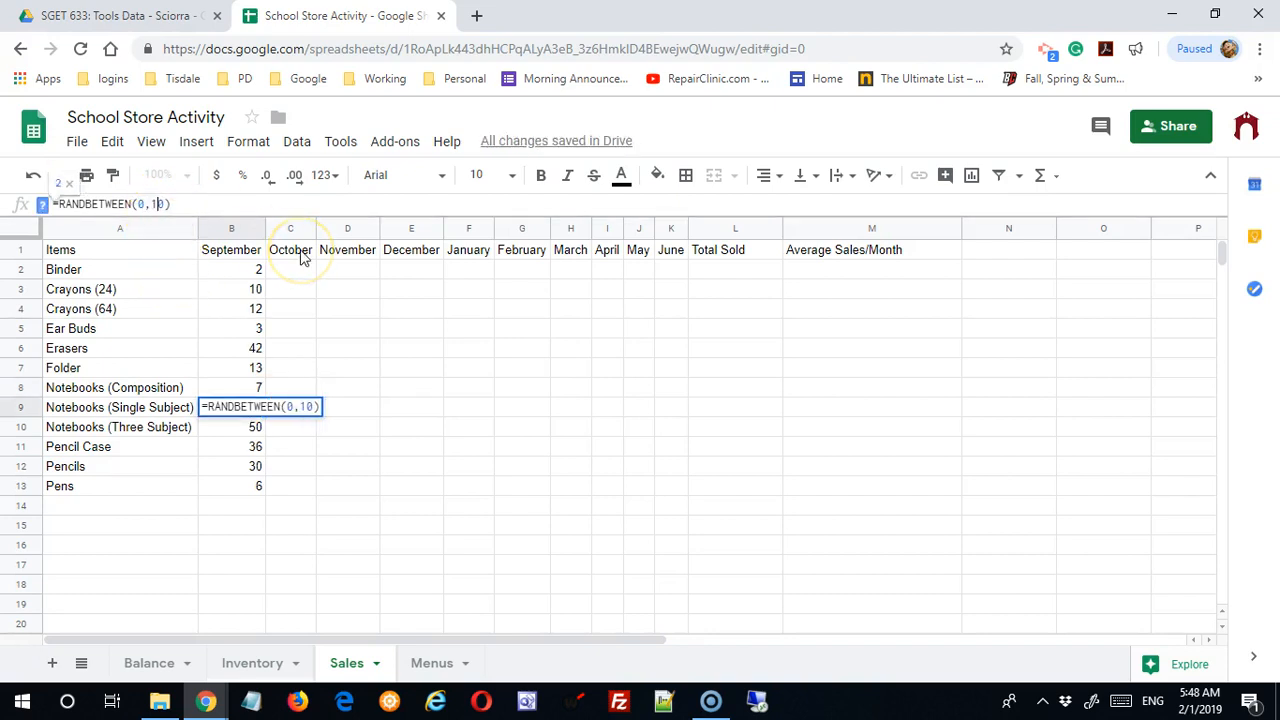
{"action": "key", "text": "Return"}
Lower the upper limits in the September RANDBETWEEN formulas of Notebooks (Three Subject) in B10 and Pencil Case in B11
{"action": "double_click", "coordinate": [157, 206]}
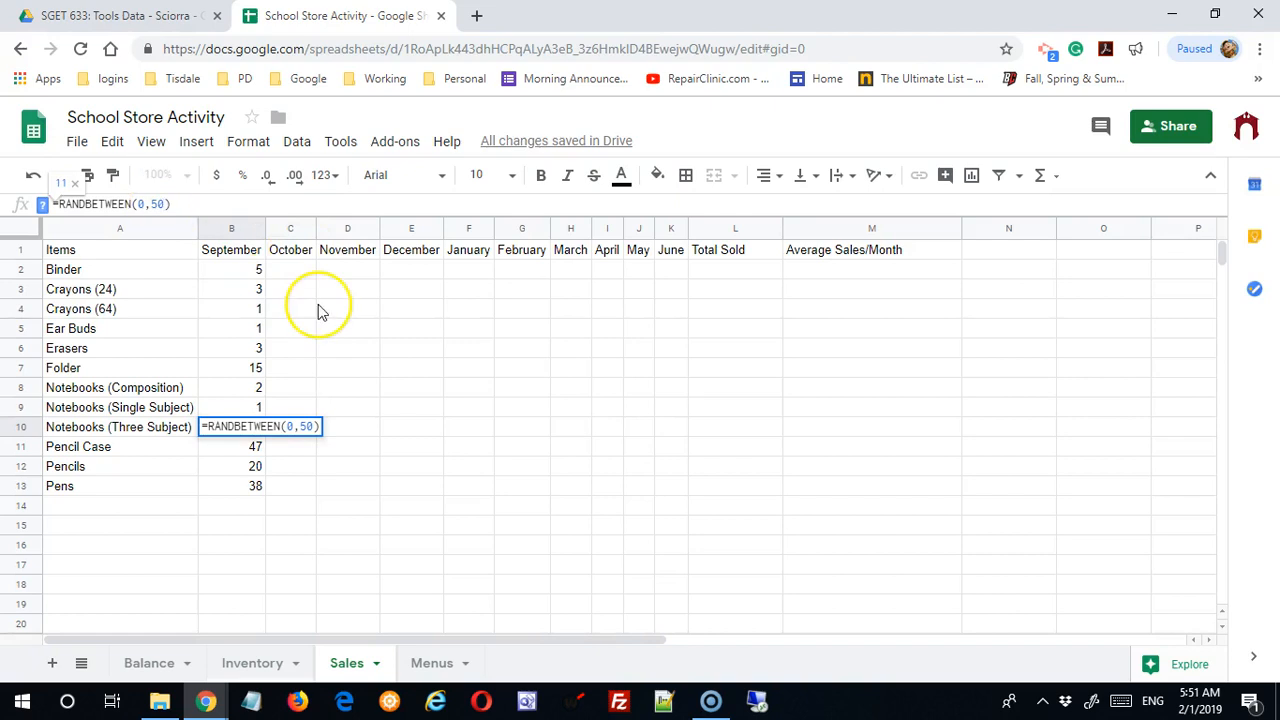
{"action": "key", "text": "BackSpace"}
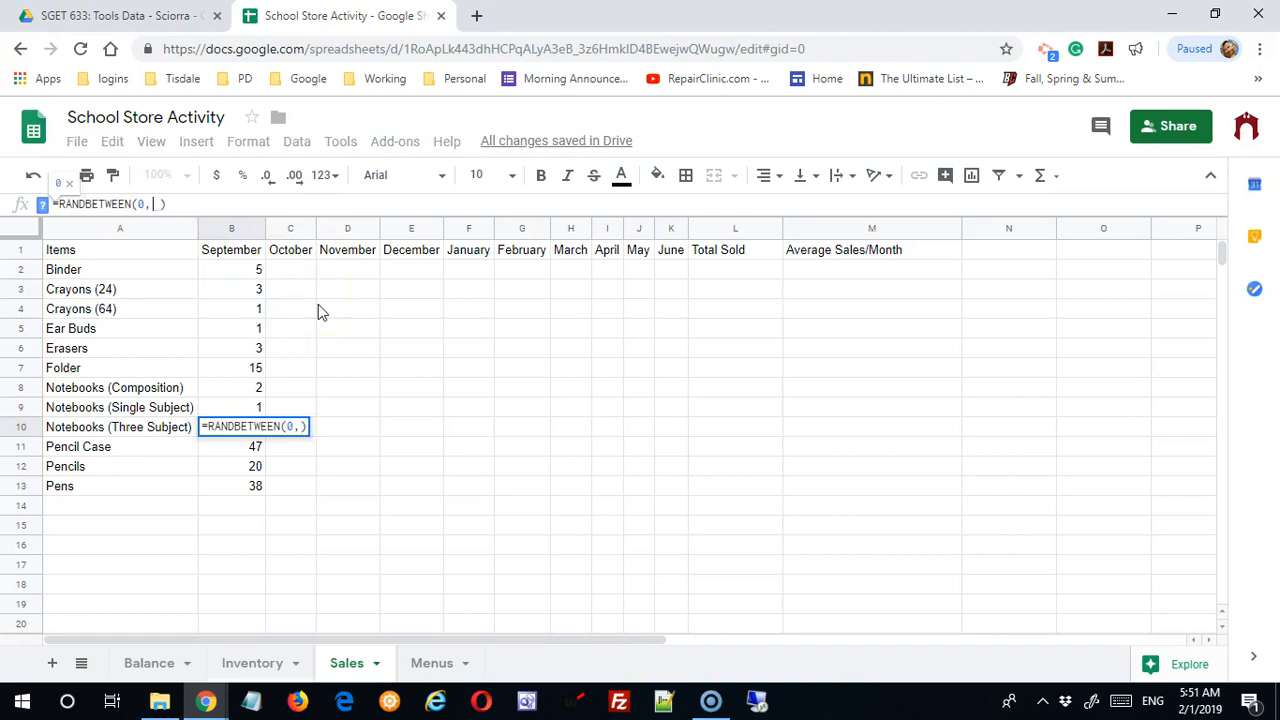
{"action": "type", "text": "50"}
{"action": "key", "text": "Return"}
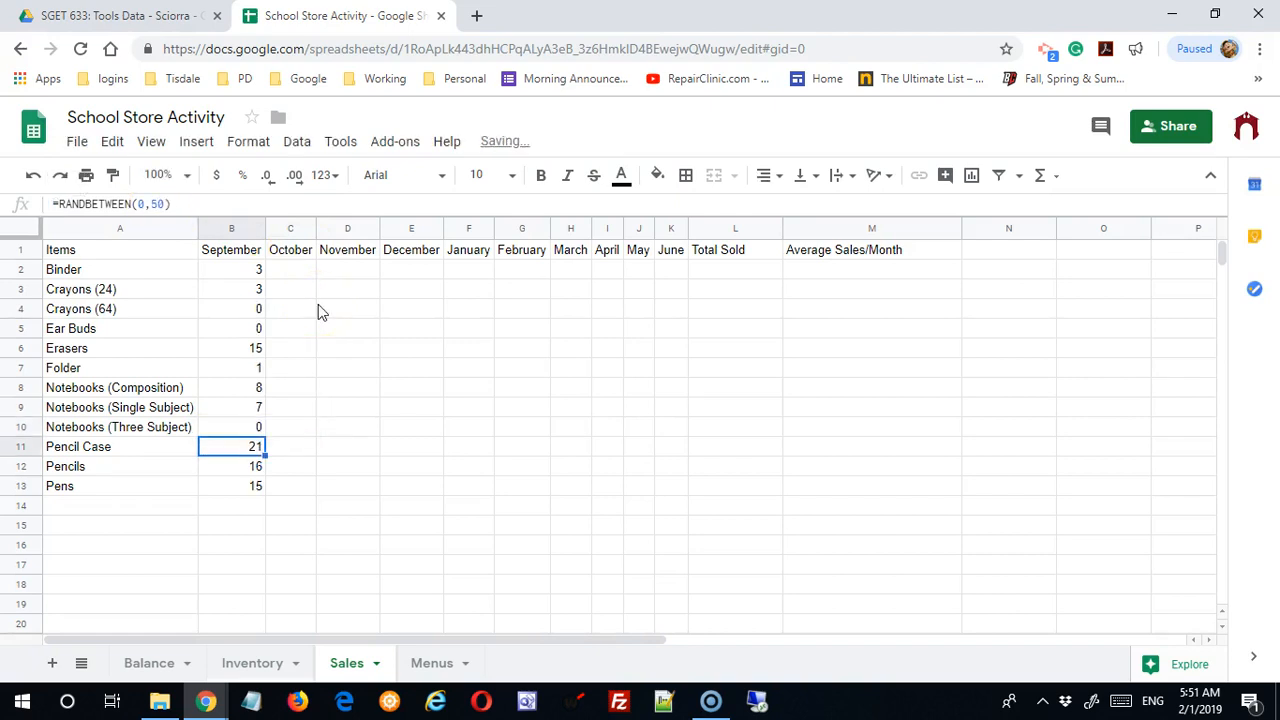
{"action": "double_click", "coordinate": [164, 204]}
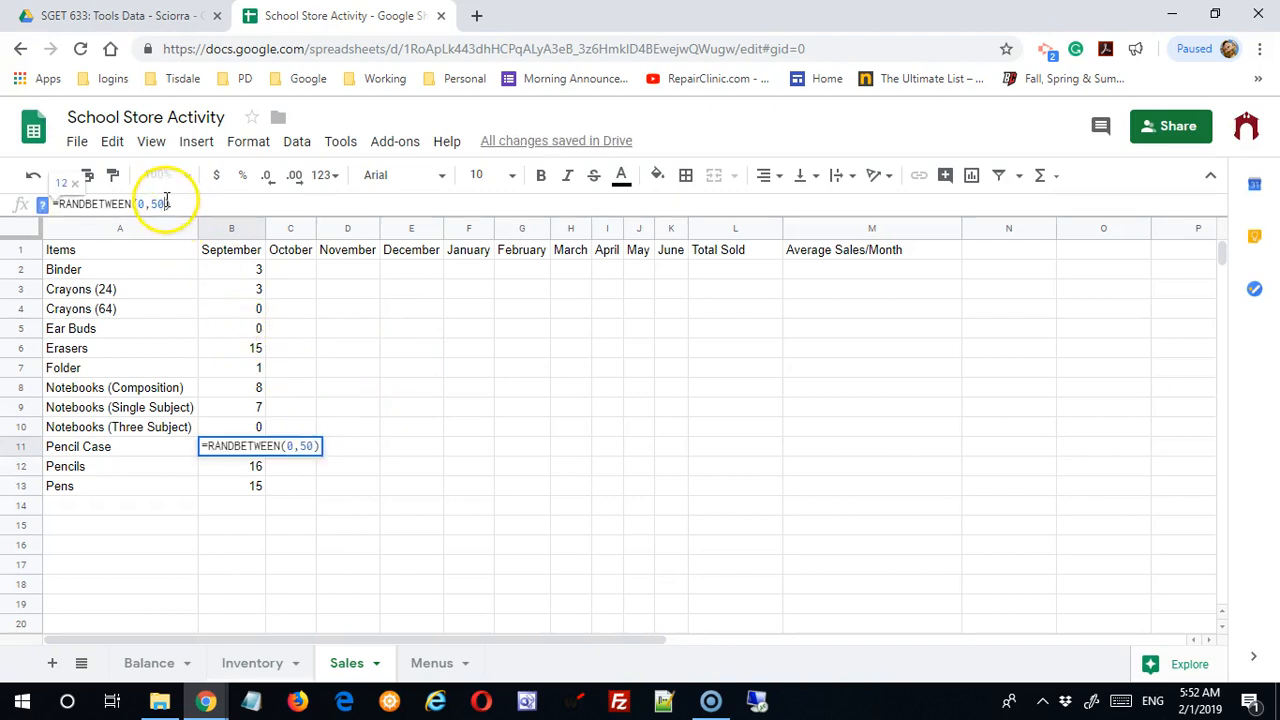
{"action": "key", "text": "BackSpace"}
{"action": "type", "text": "50"}
{"action": "key", "text": "Return"}
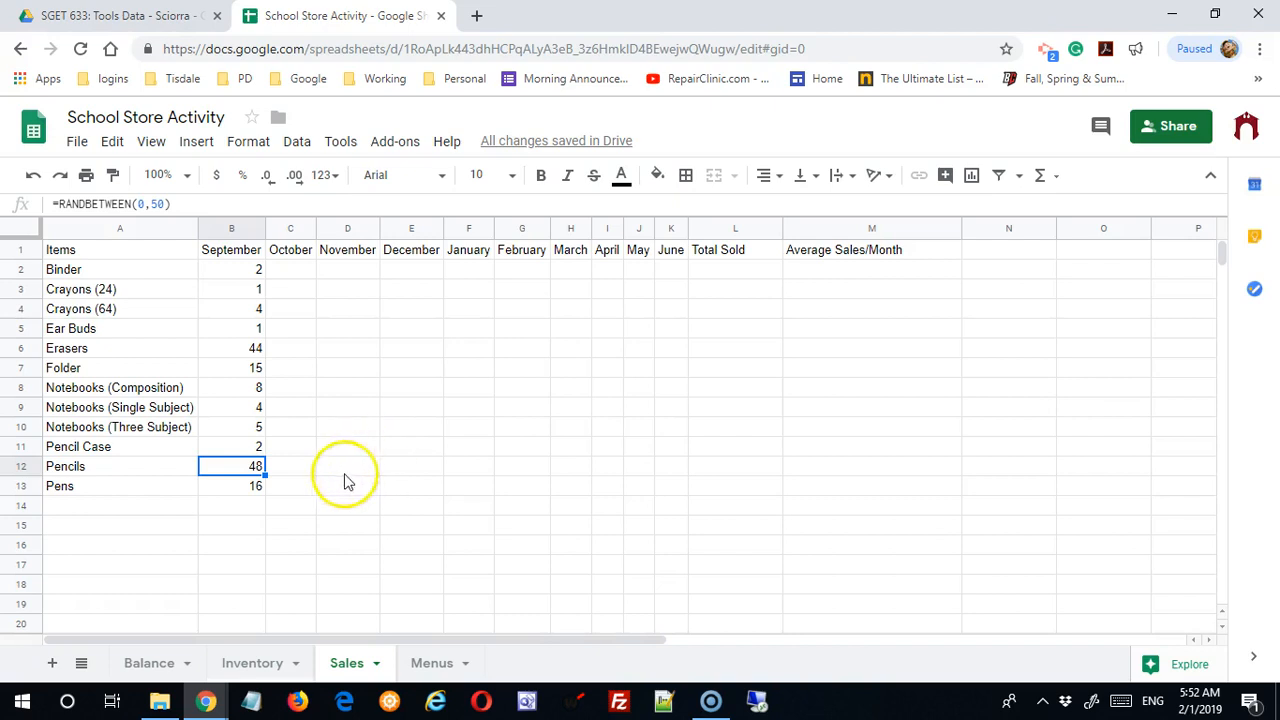
Fill the September formulas in B2:B13 across the October and November columns to D13
{"action": "left_click", "coordinate": [220, 272]}
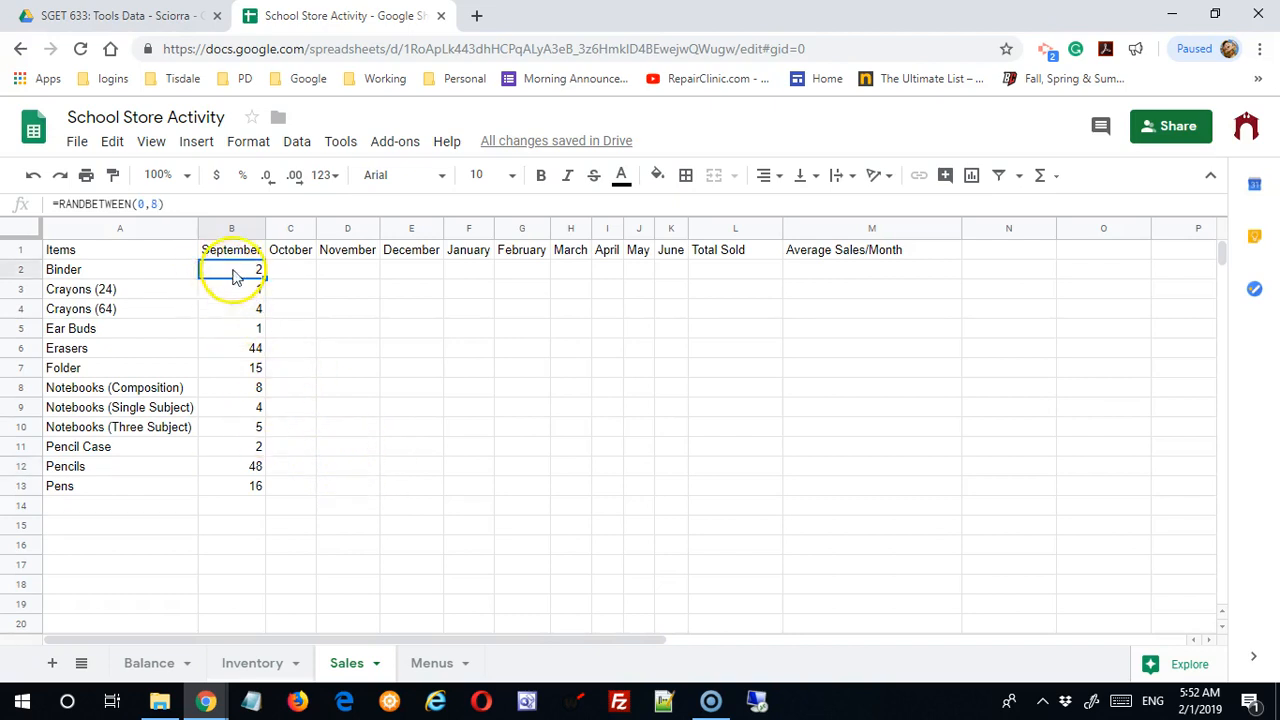
{"action": "left_click_drag", "start_coordinate": [245, 272], "coordinate": [369, 495]}
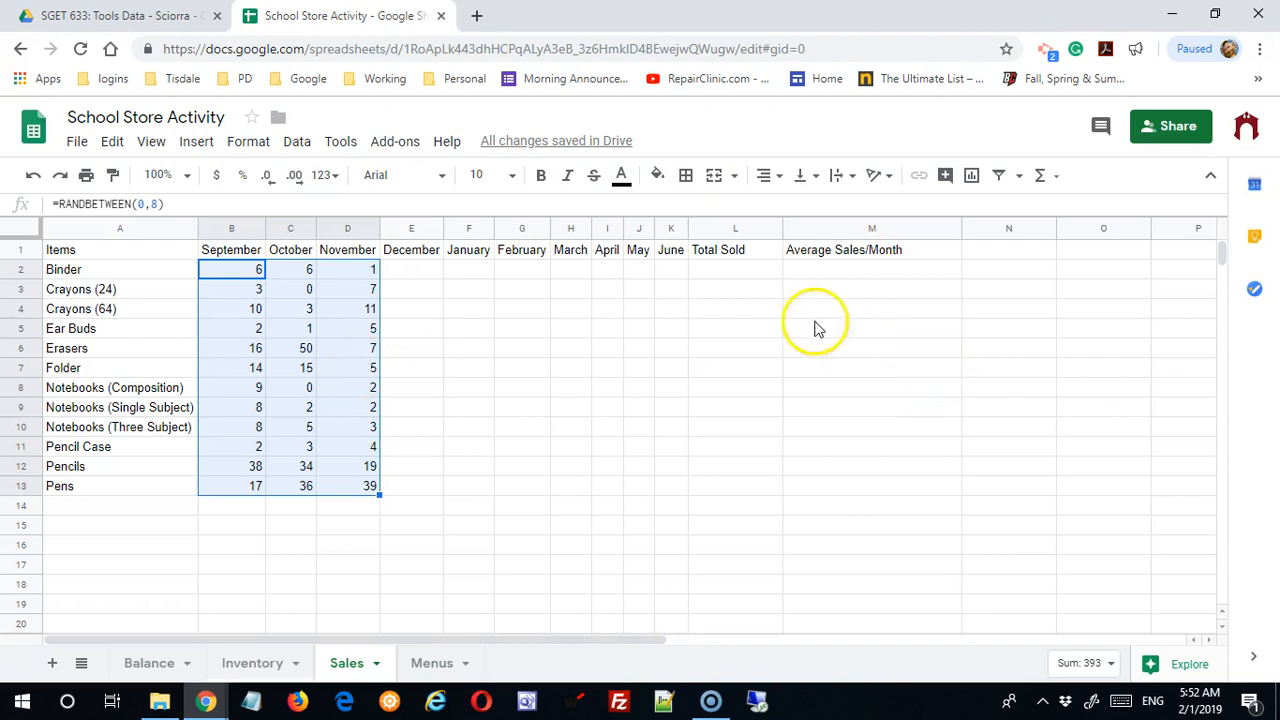
Enter a SUM formula in the Binder's Total Sold cell L2 that adds September through June, B2:K2
{"action": "left_click", "coordinate": [731, 276]}
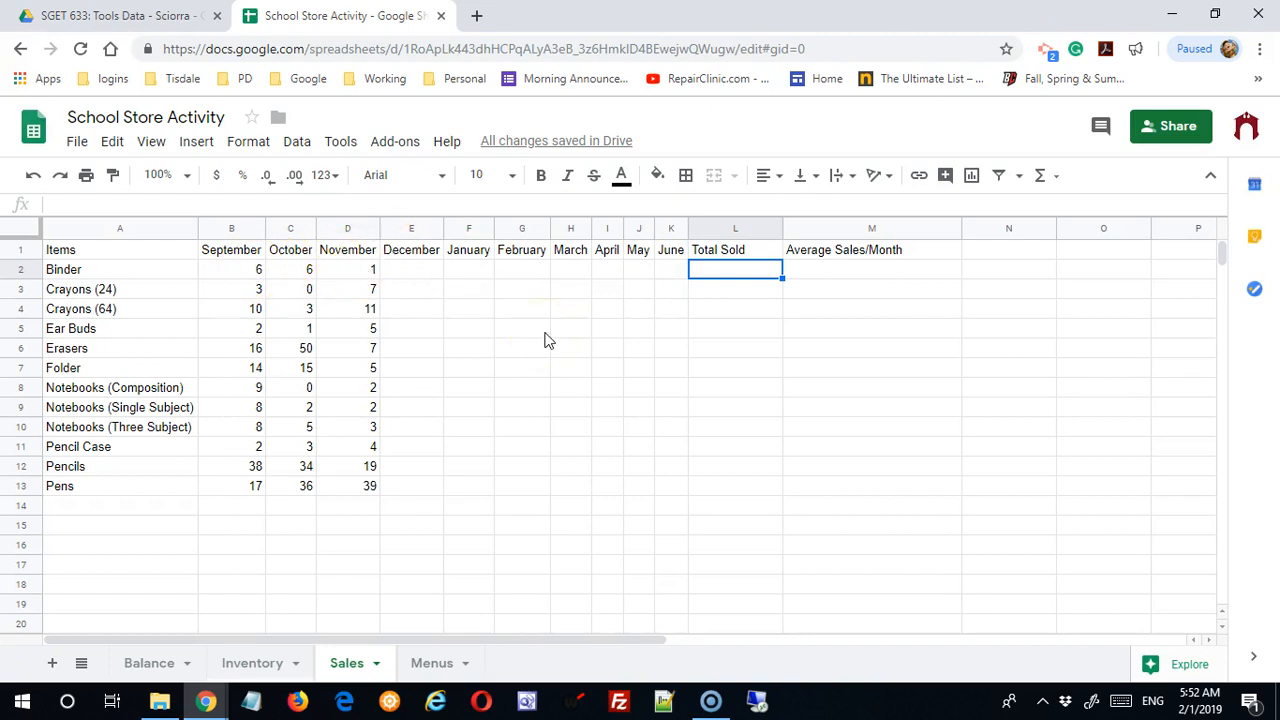
{"action": "type", "text": "="}
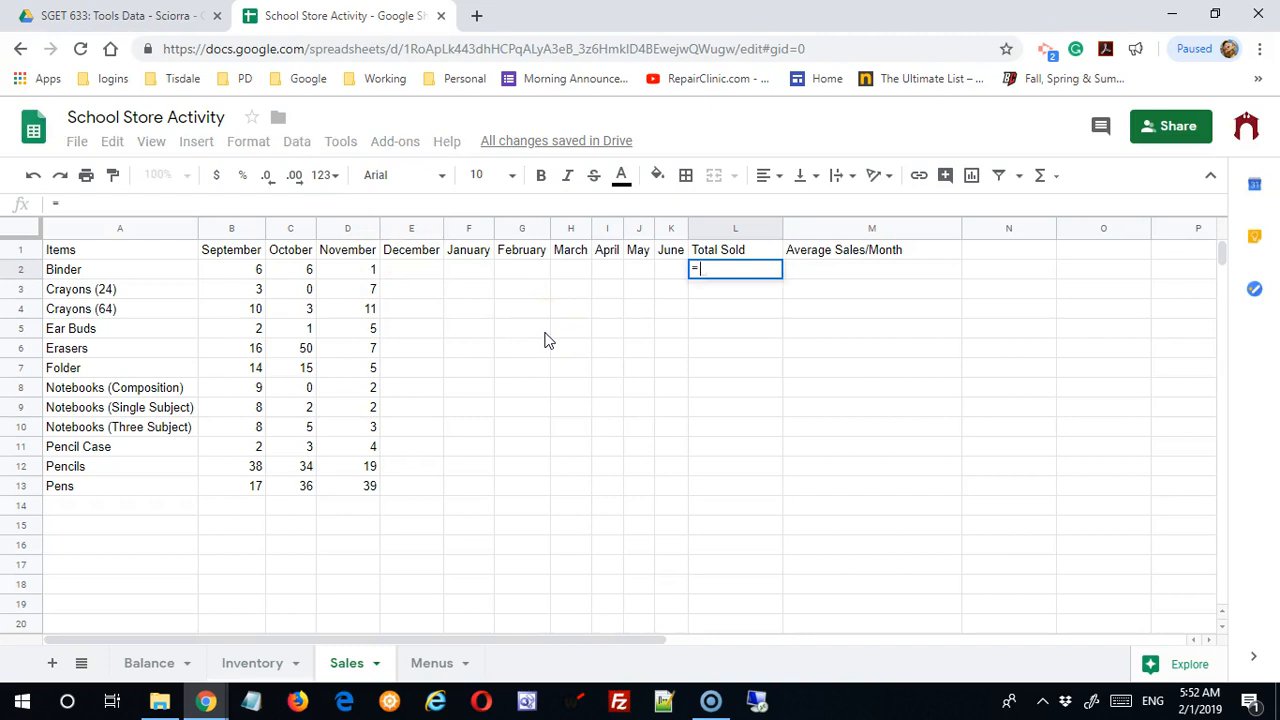
{"action": "type", "text": "sum"}
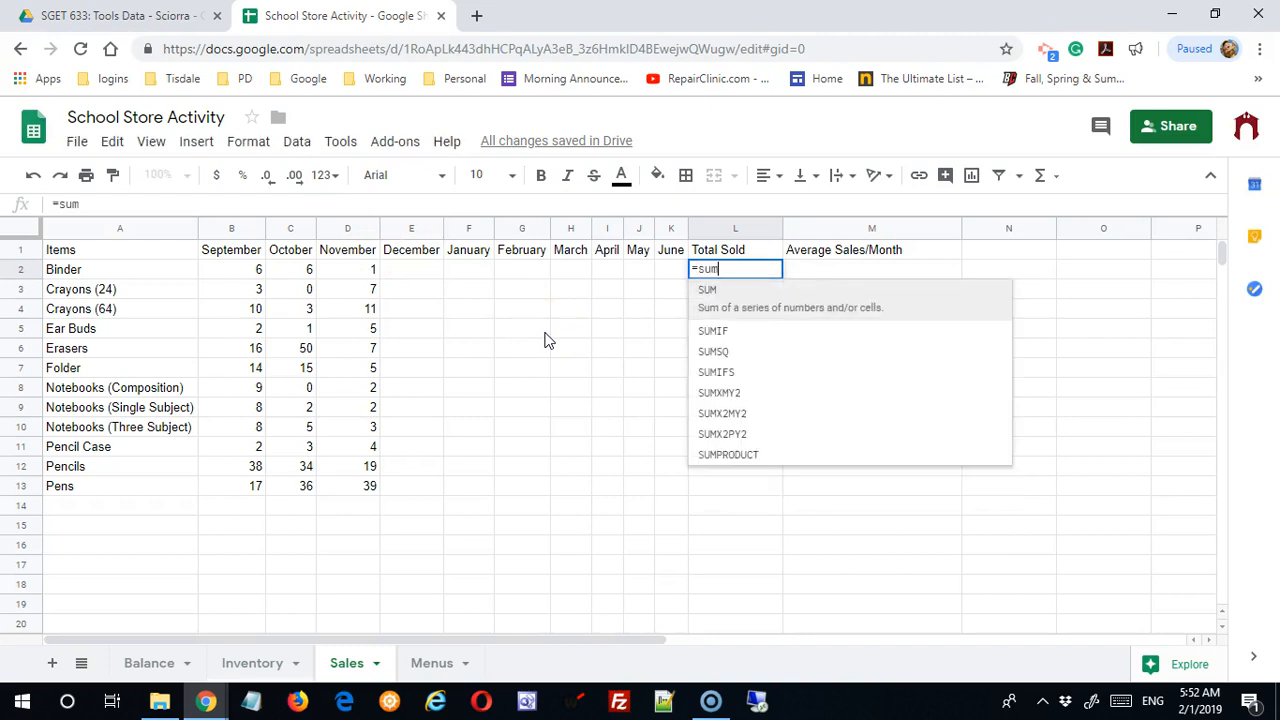
{"action": "left_click", "coordinate": [705, 289]}
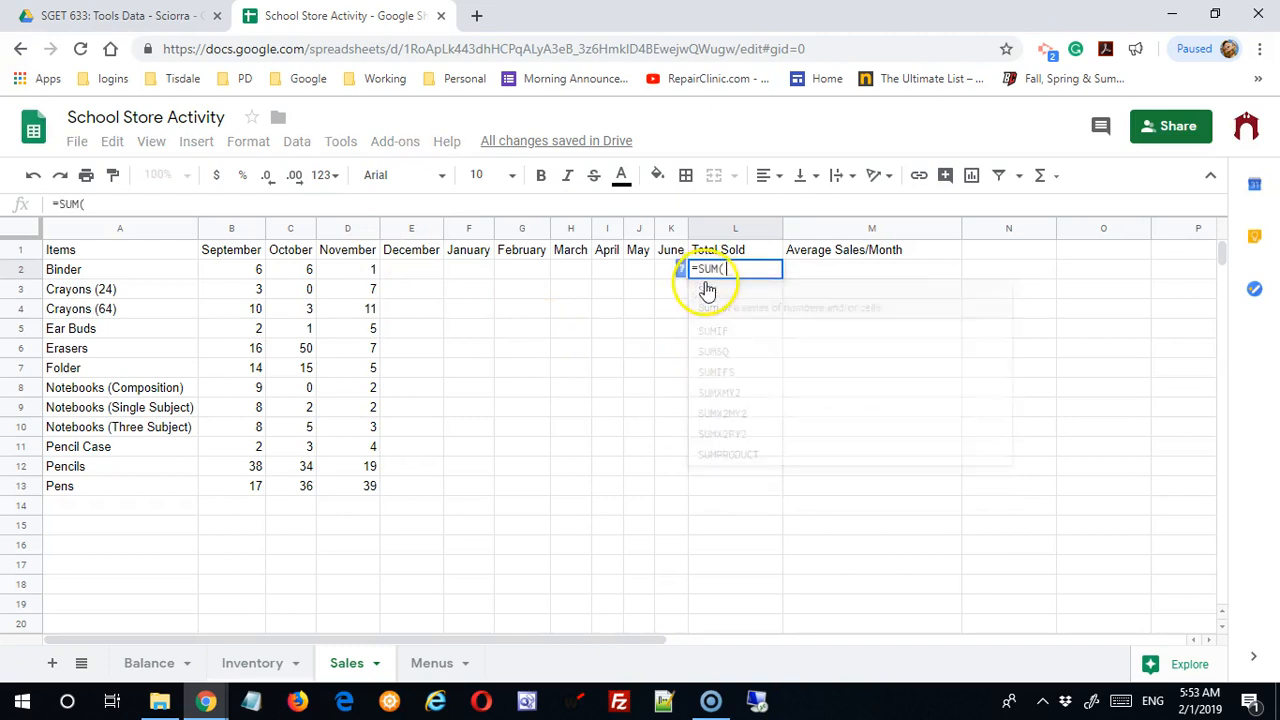
{"action": "left_click_drag", "start_coordinate": [245, 269], "coordinate": [675, 270]}
{"action": "key", "text": "Return"}
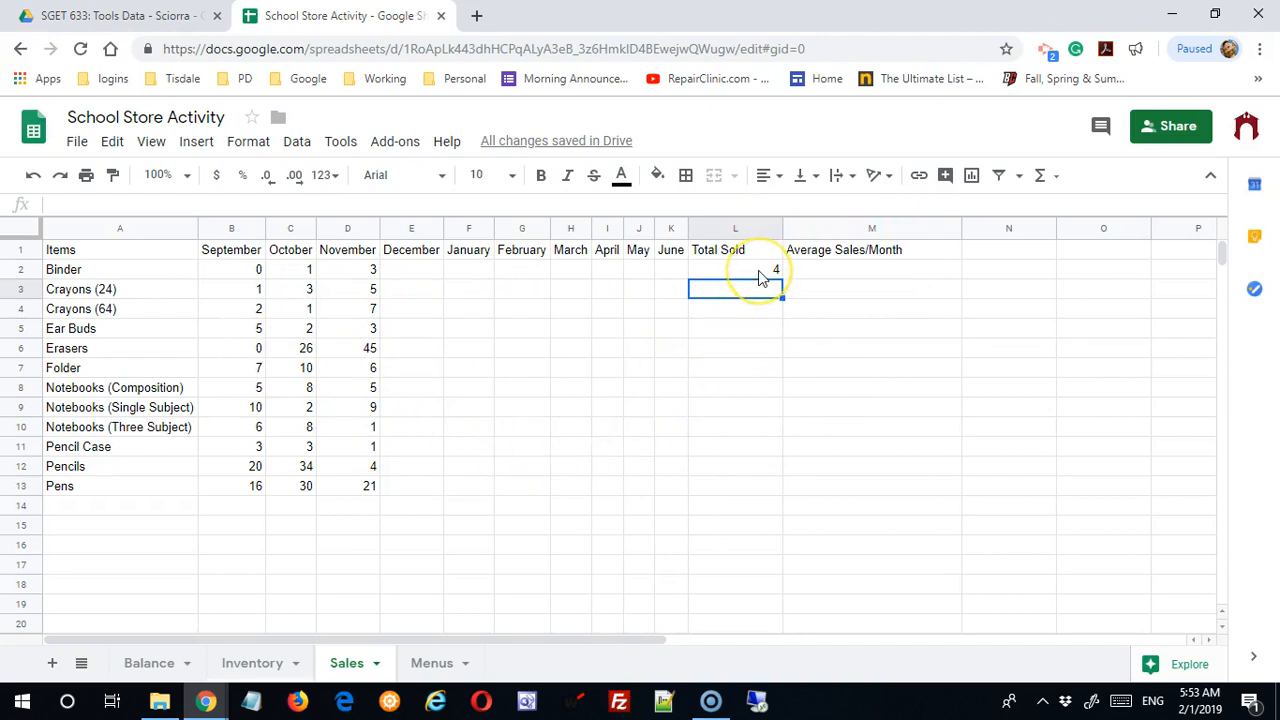
Enter 12 as the Binder's December sales in E2
{"action": "left_click", "coordinate": [425, 272]}
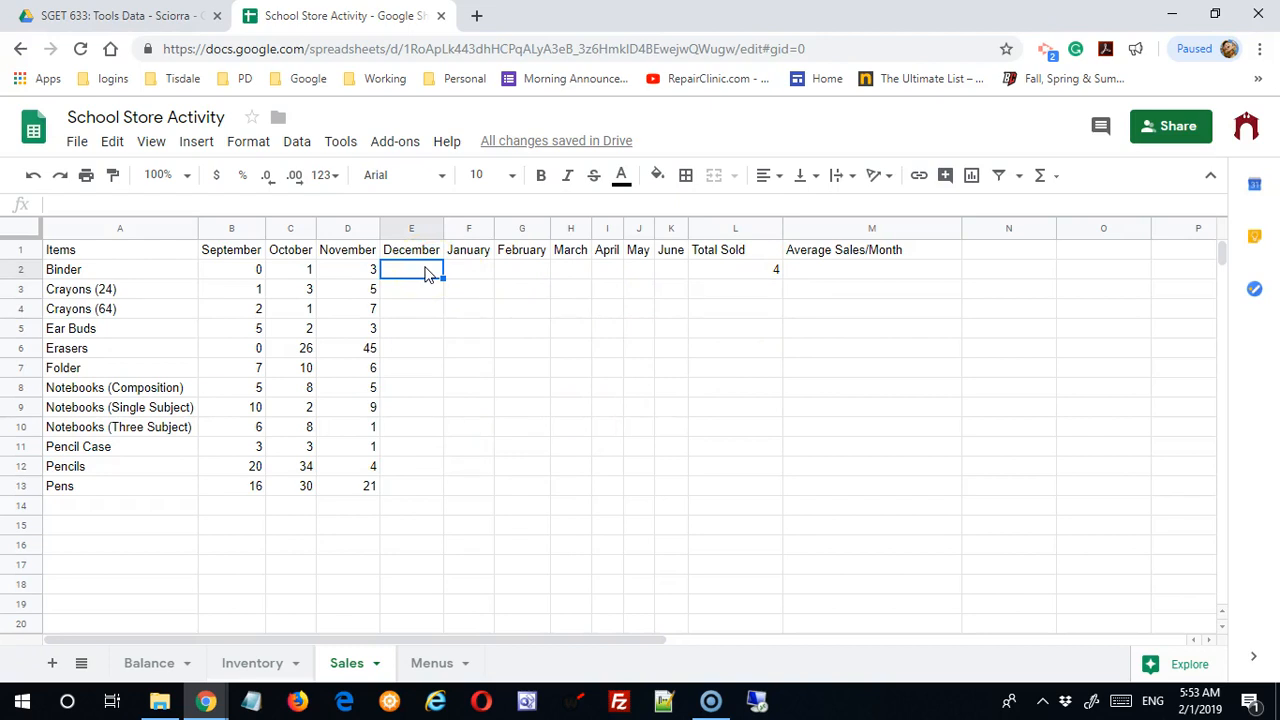
{"action": "type", "text": "12"}
{"action": "key", "text": "Return"}
Fill the Binder's November formula from D2 into the December cell E2
{"action": "left_click", "coordinate": [442, 302]}
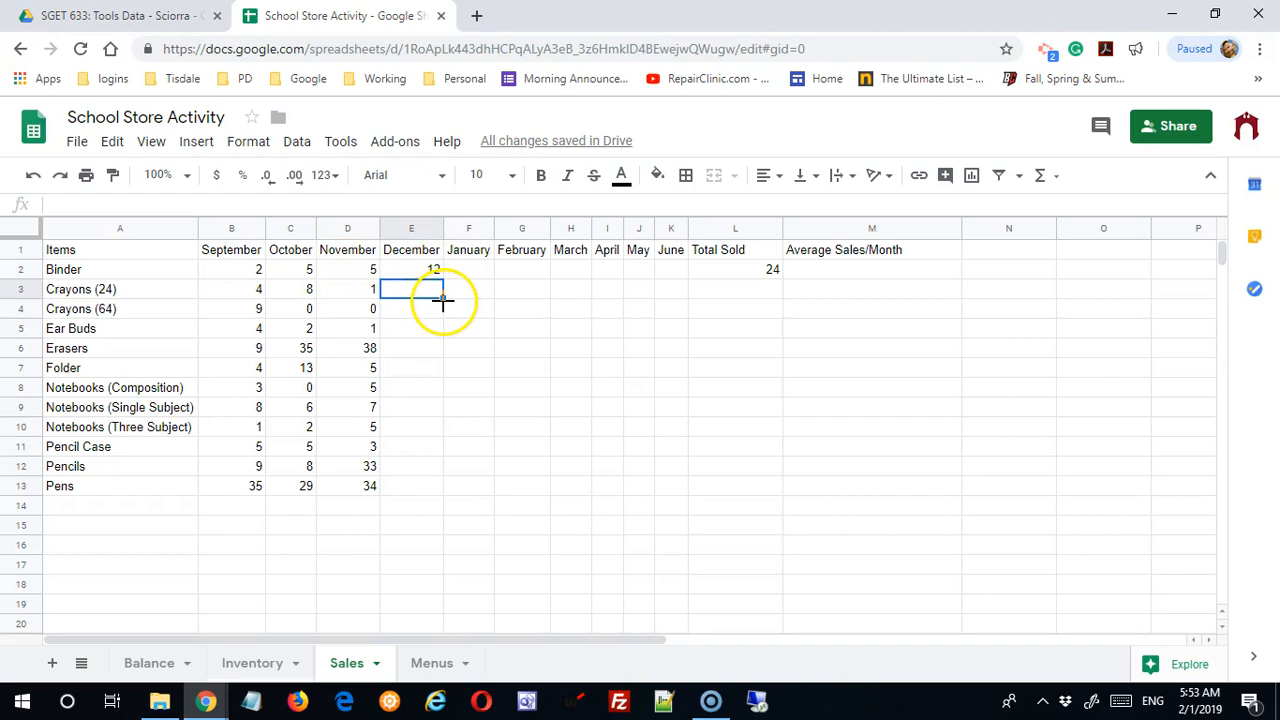
{"action": "left_click", "coordinate": [366, 270]}
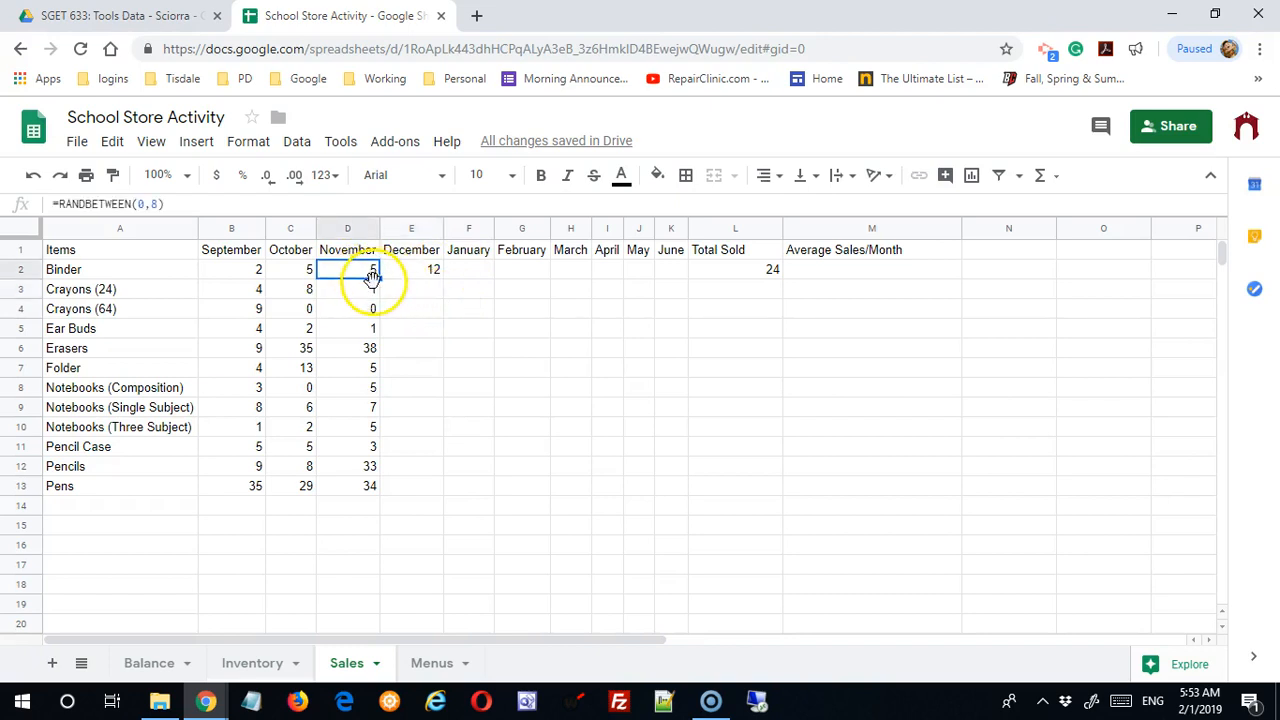
{"action": "left_click_drag", "start_coordinate": [380, 281], "coordinate": [420, 282]}
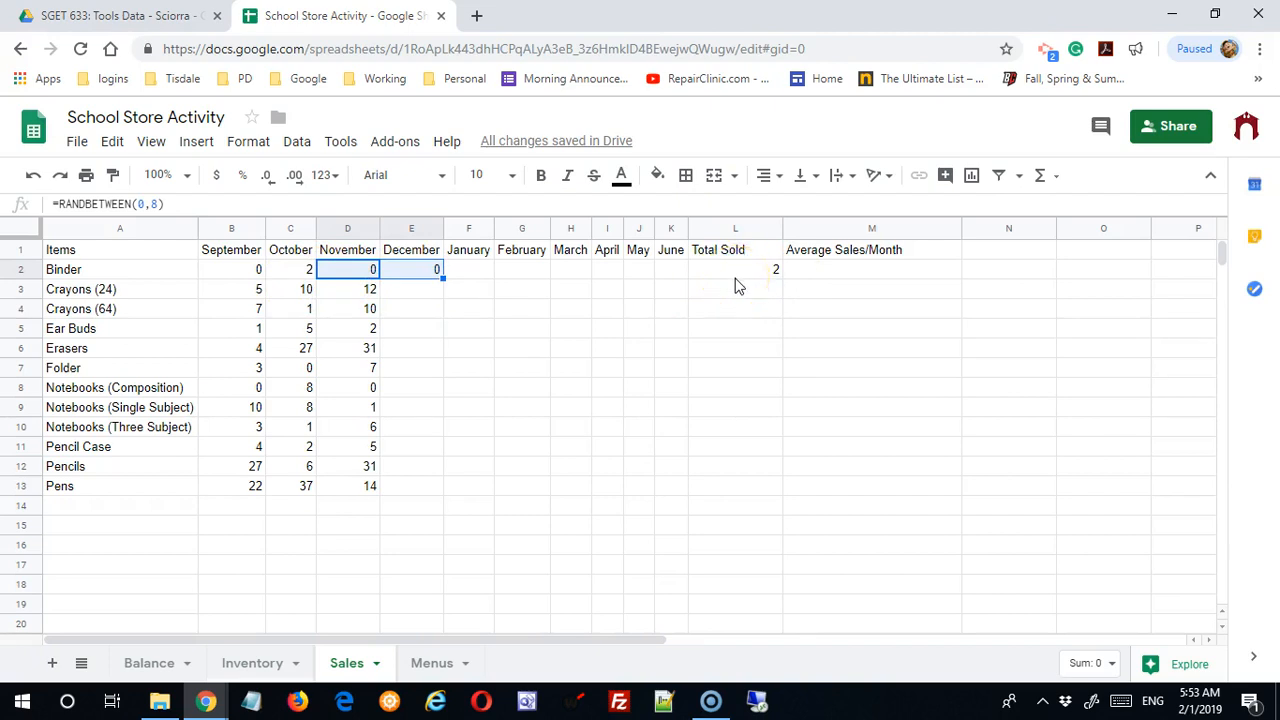
Enter an AVERAGE formula in the Binder's Average Sales/Month cell M2 covering September through June, B2:K2
{"action": "left_click", "coordinate": [819, 268]}
{"action": "type", "text": "="}
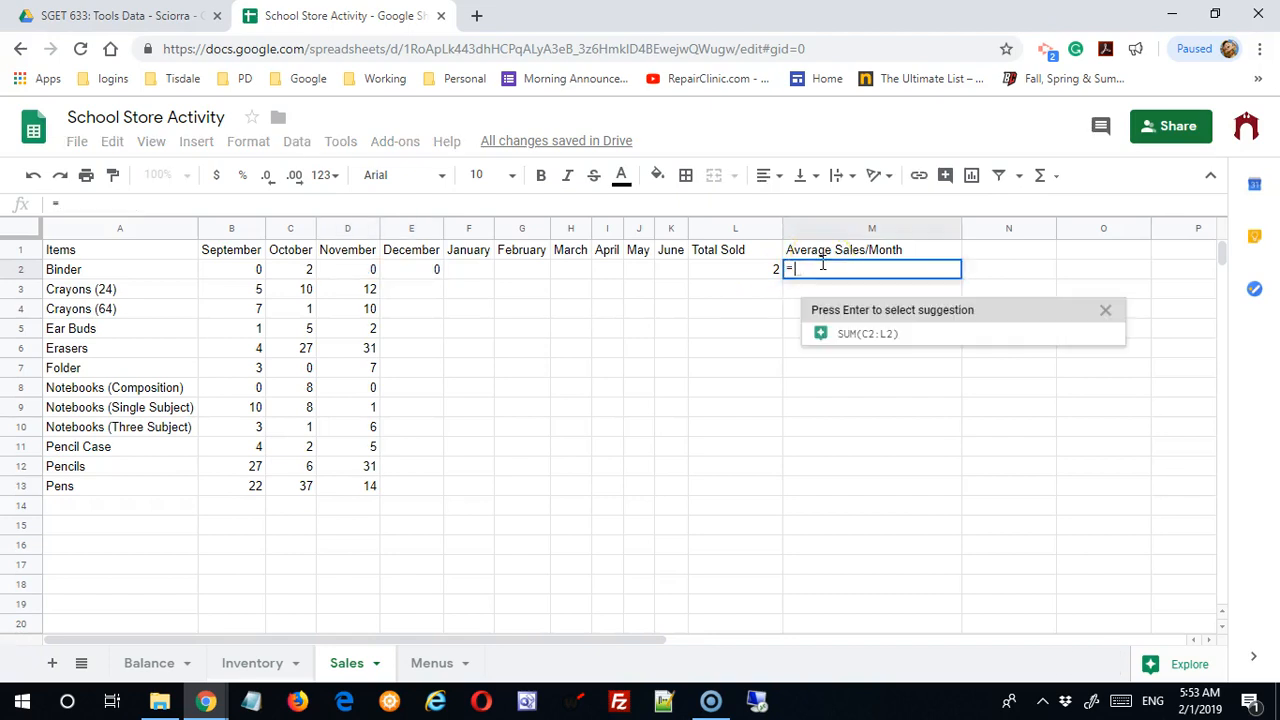
{"action": "type", "text": "aver"}
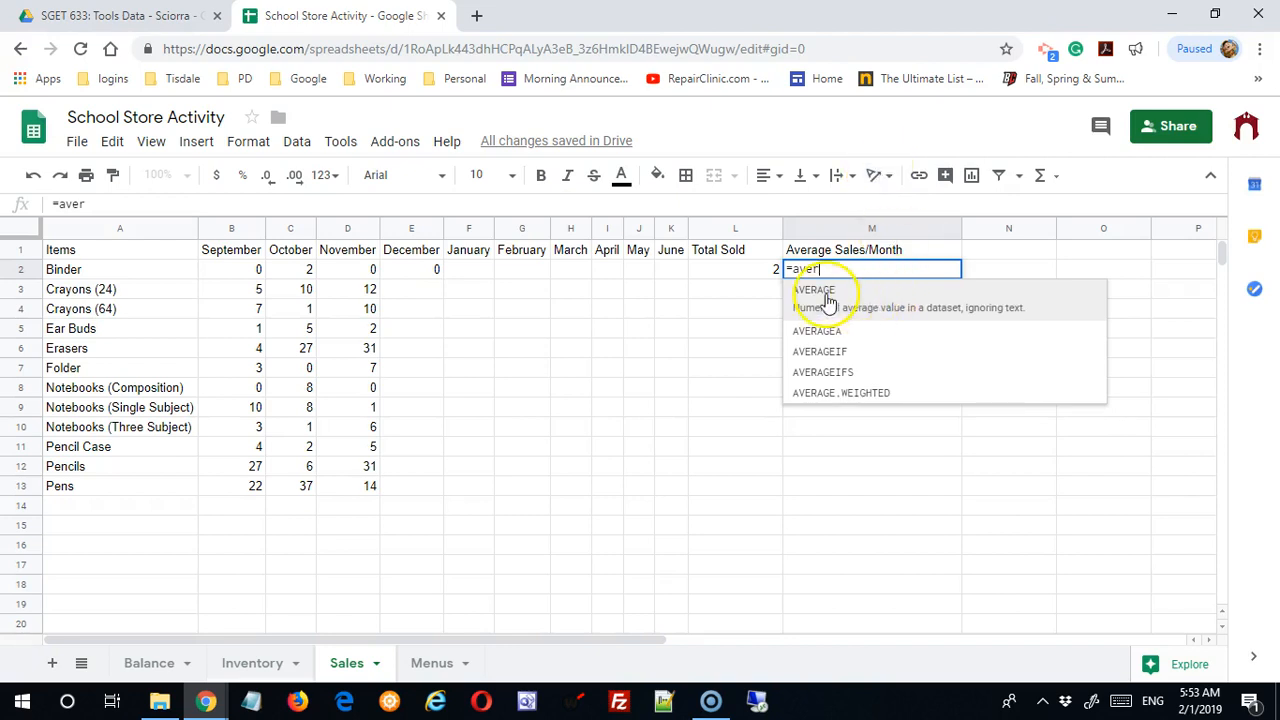
{"action": "left_click", "coordinate": [836, 298]}
{"action": "left_click_drag", "start_coordinate": [217, 279], "coordinate": [663, 277]}
{"action": "key", "text": "Return"}
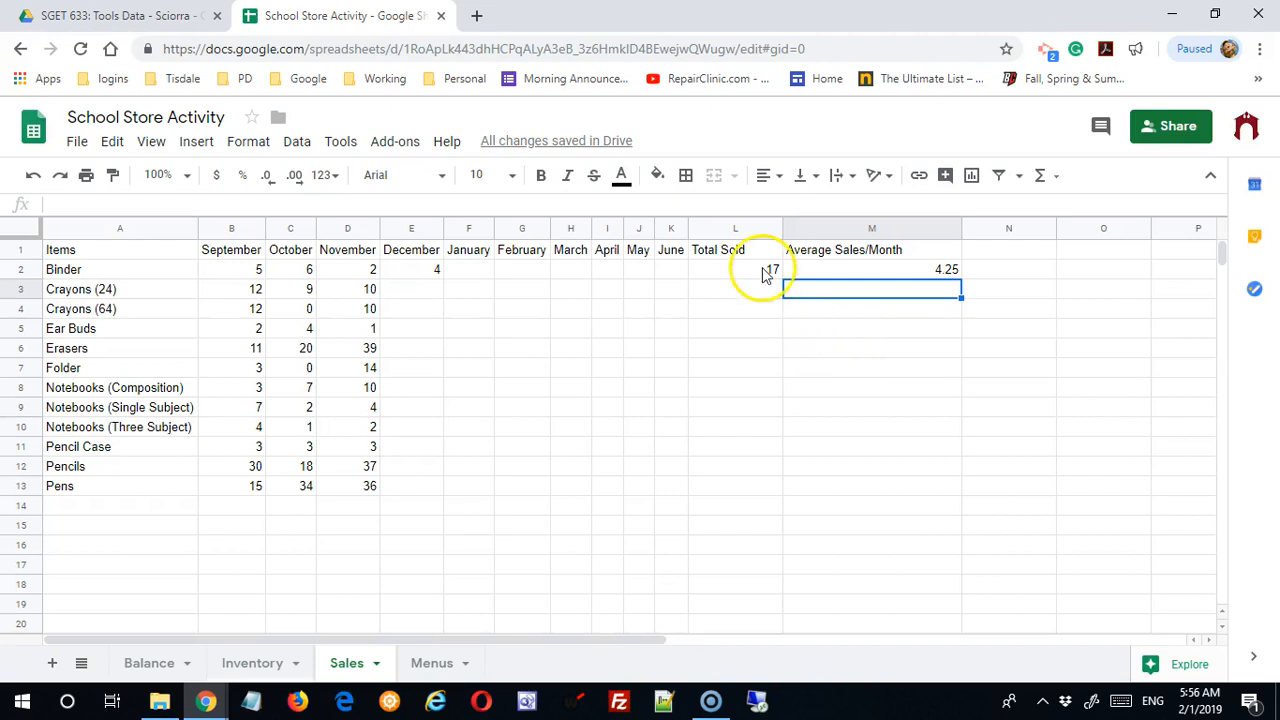
Fill the Binder's Total Sold and Average Sales/Month formulas in L2:M2 down through the Pens row, row 13
{"action": "left_click_drag", "start_coordinate": [765, 275], "coordinate": [830, 278]}
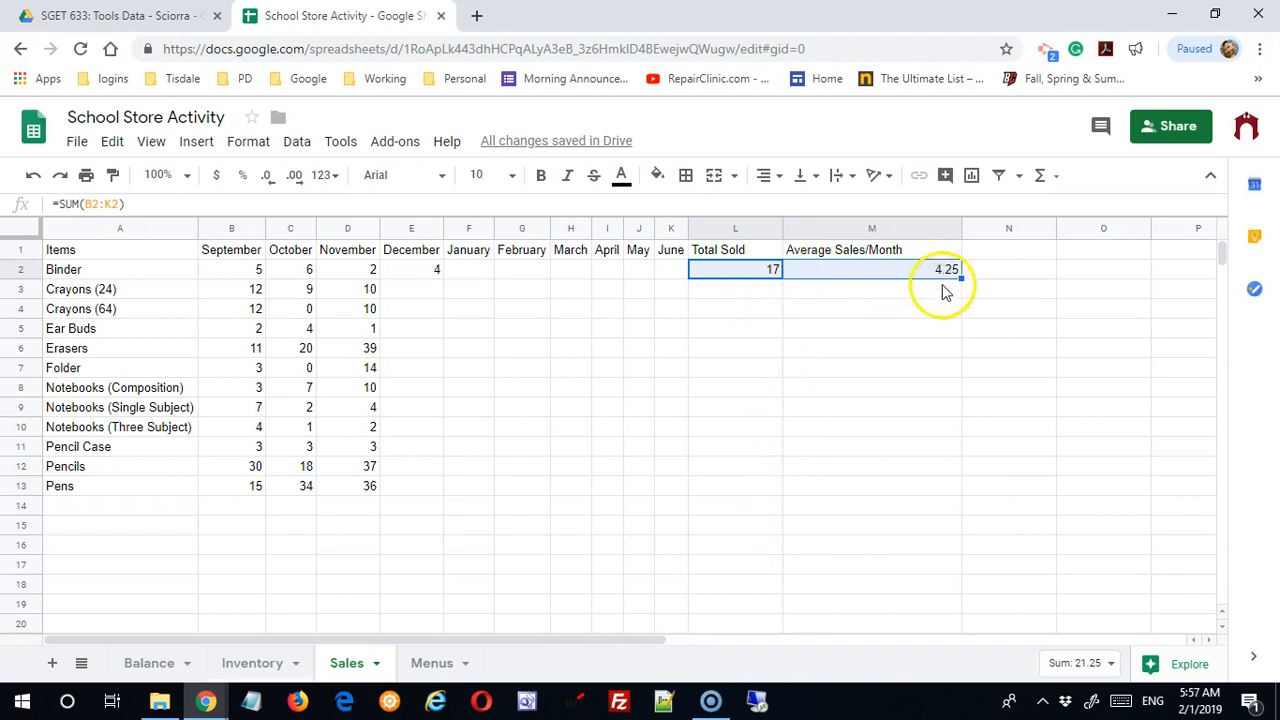
{"action": "left_click_drag", "start_coordinate": [961, 279], "coordinate": [960, 486]}
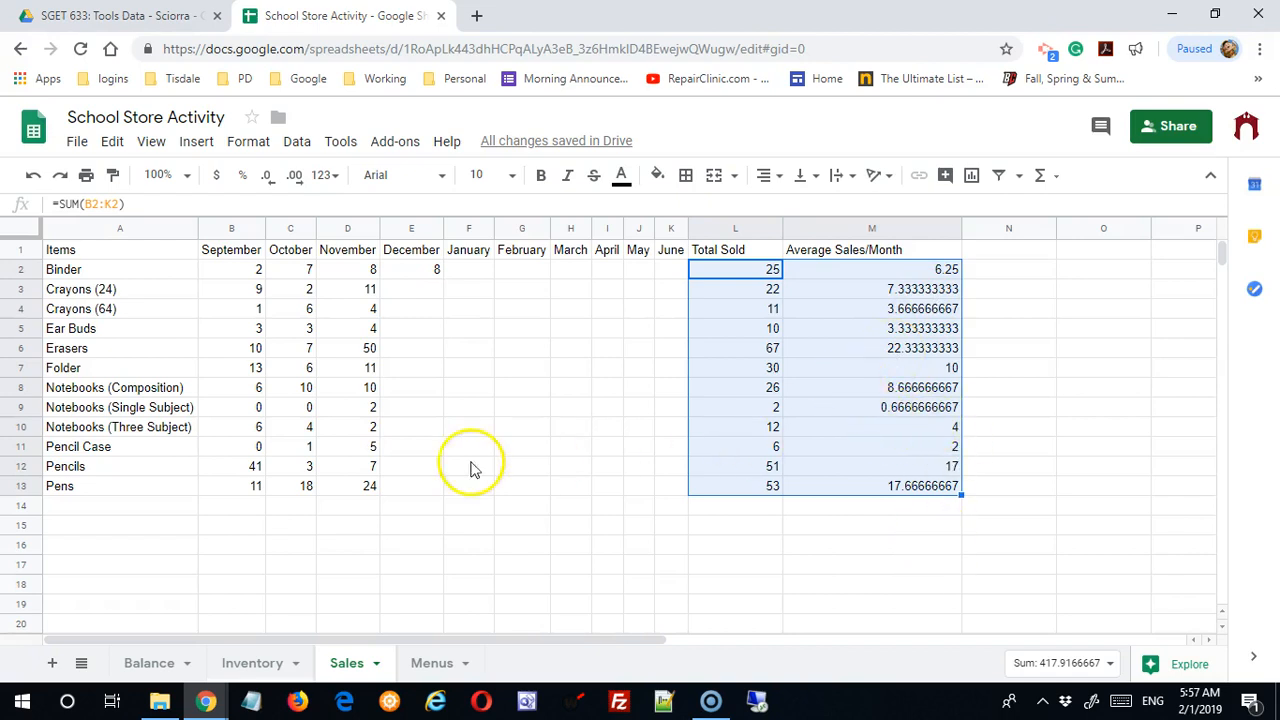
Fill the Binder's December formula down to Pens, and extend September's random sales formulas across through December in B2:E13
{"action": "left_click", "coordinate": [436, 276]}
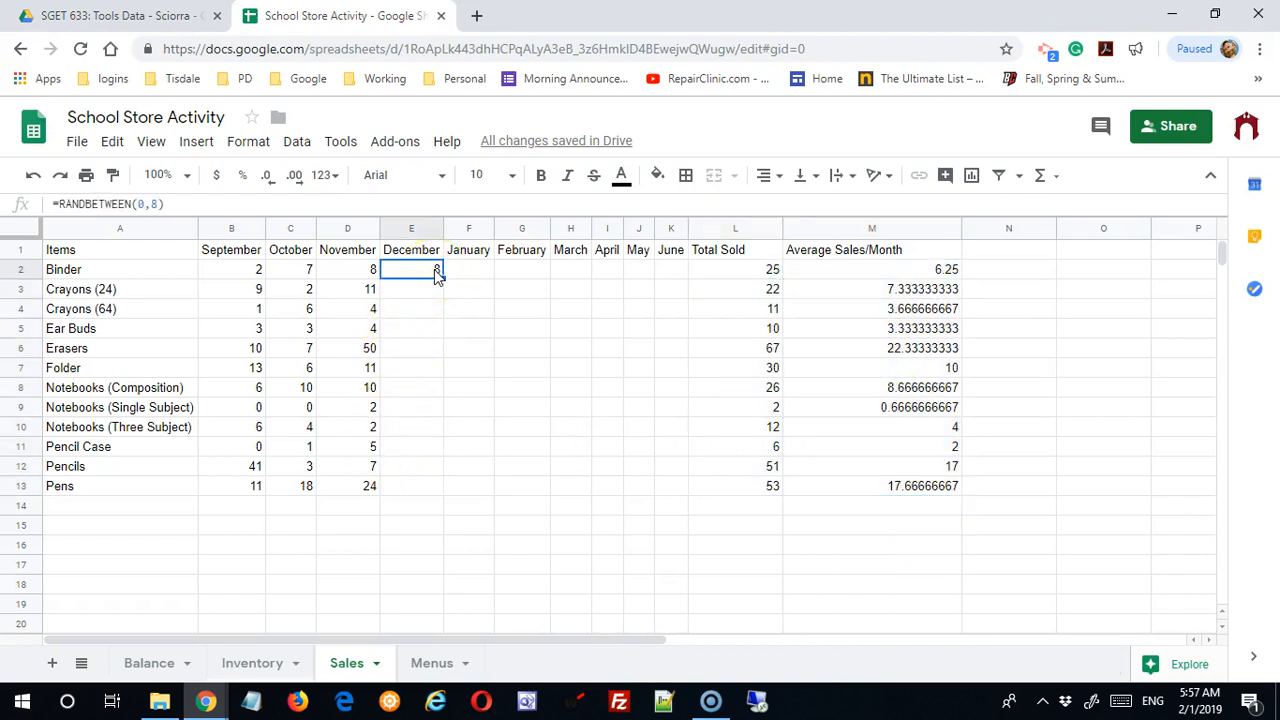
{"action": "left_click_drag", "start_coordinate": [443, 278], "coordinate": [429, 491]}
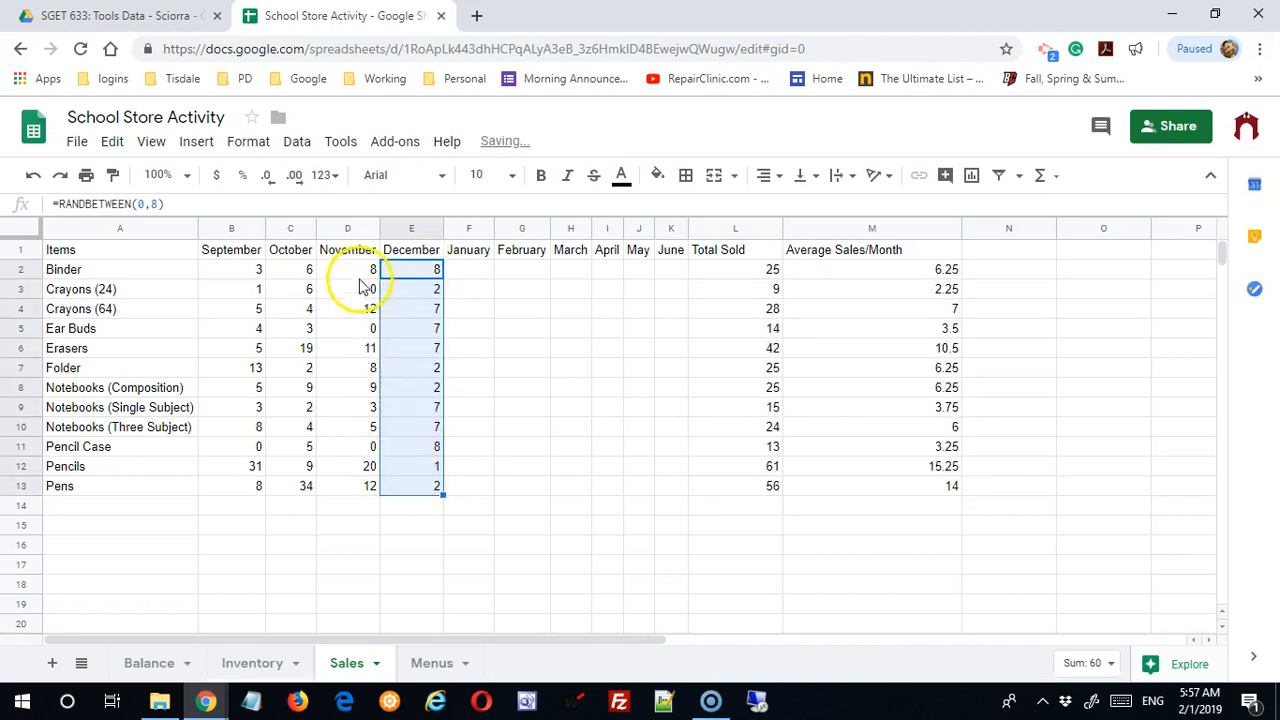
{"action": "left_click_drag", "start_coordinate": [252, 270], "coordinate": [429, 491]}
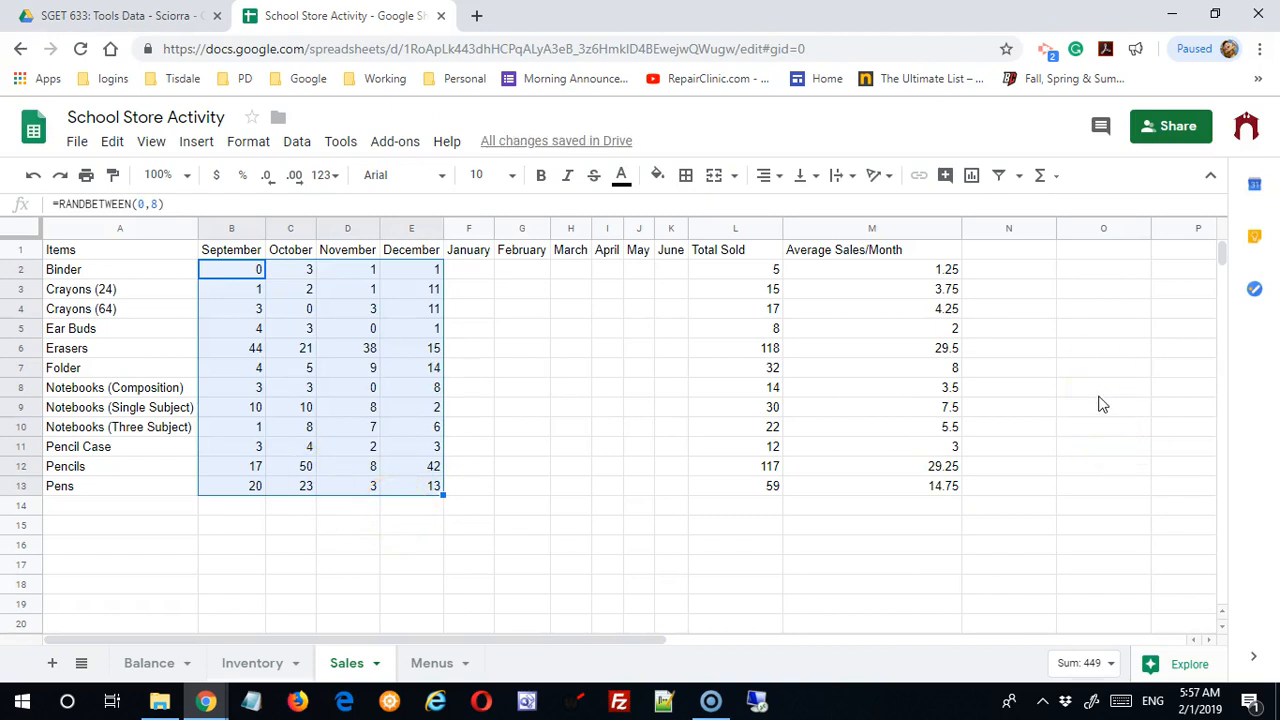
{"action": "left_click", "coordinate": [640, 486]}
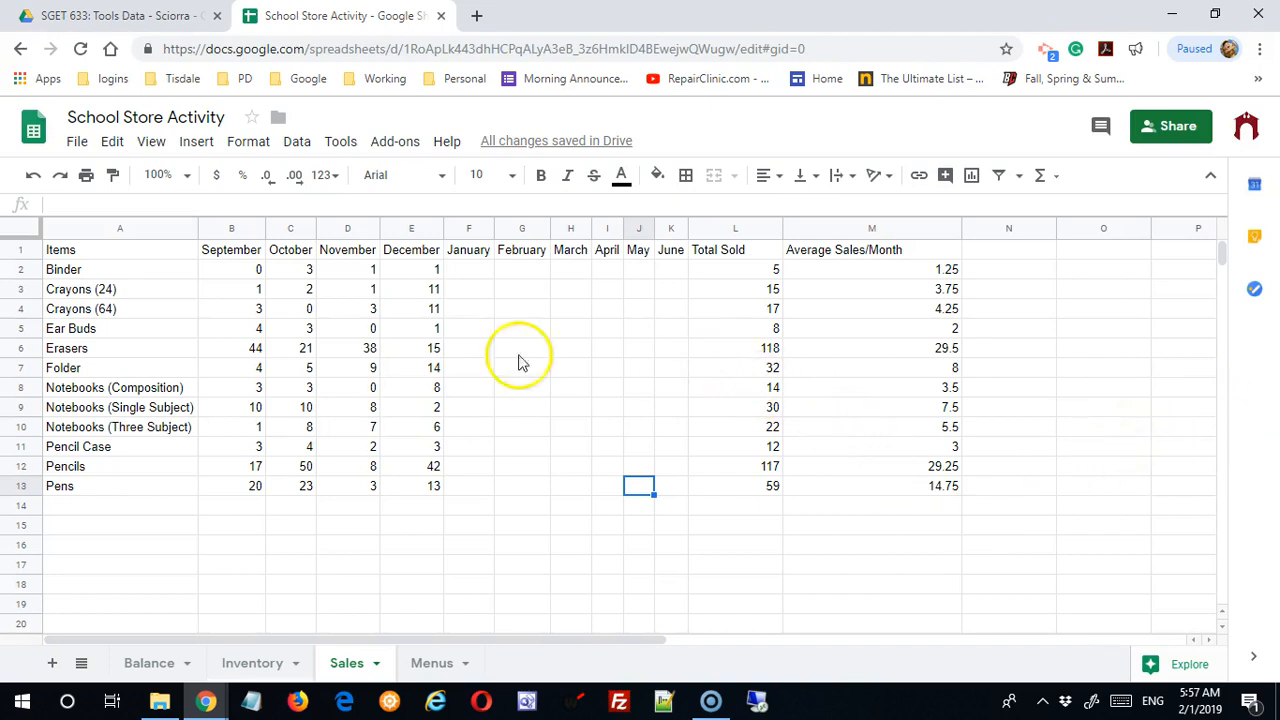
Copy the September to December sales in B2:E13 and paste them back at B2 as values only
{"action": "left_click_drag", "start_coordinate": [246, 269], "coordinate": [398, 490]}
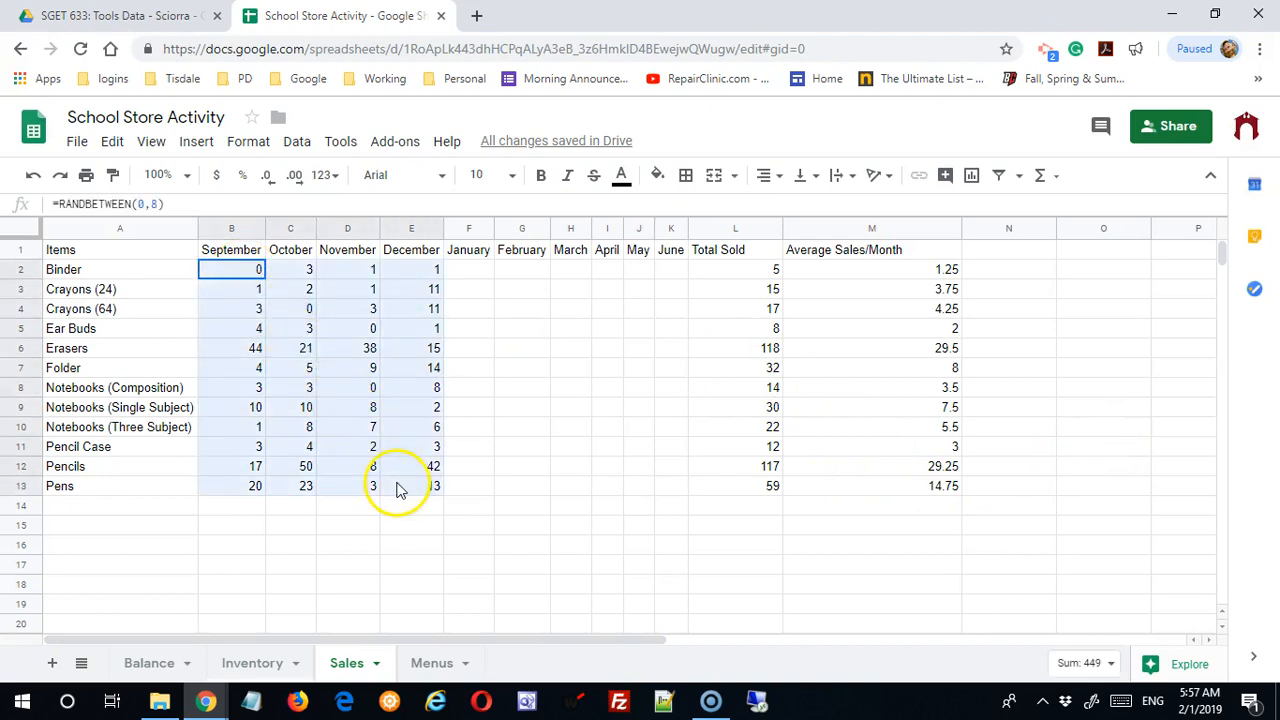
{"action": "right_click", "coordinate": [335, 425]}
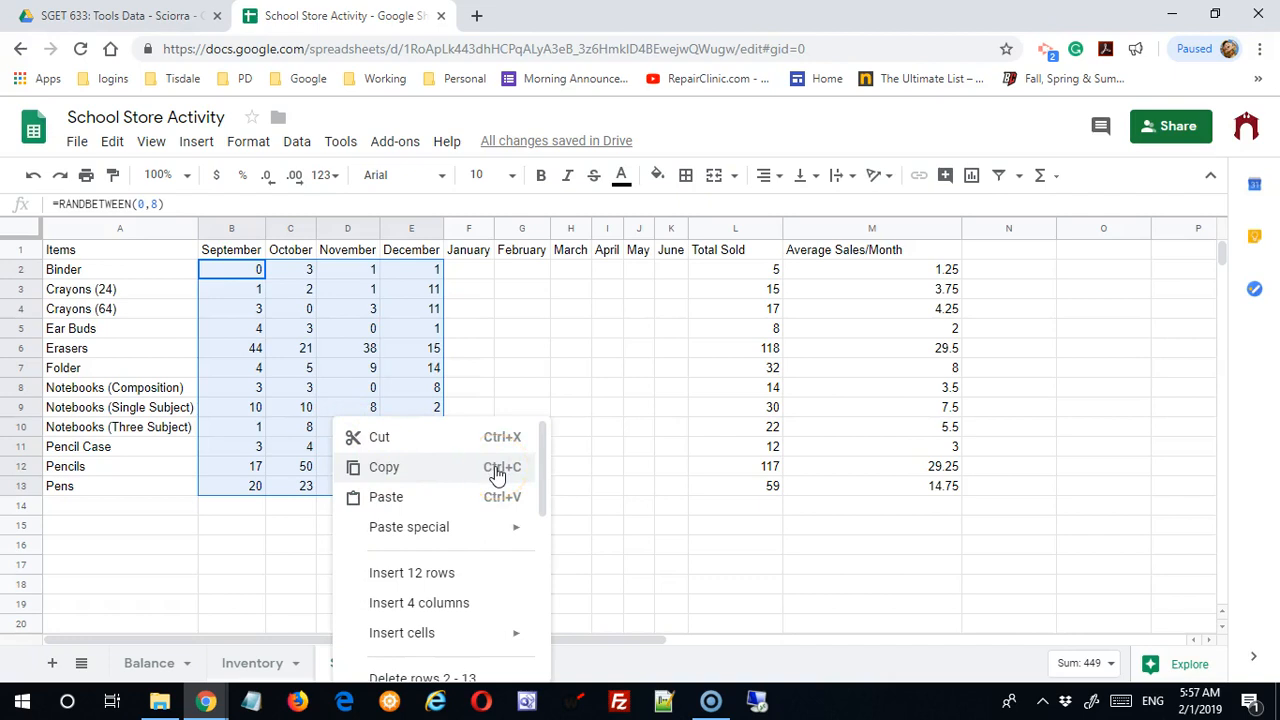
{"action": "left_click", "coordinate": [388, 476]}
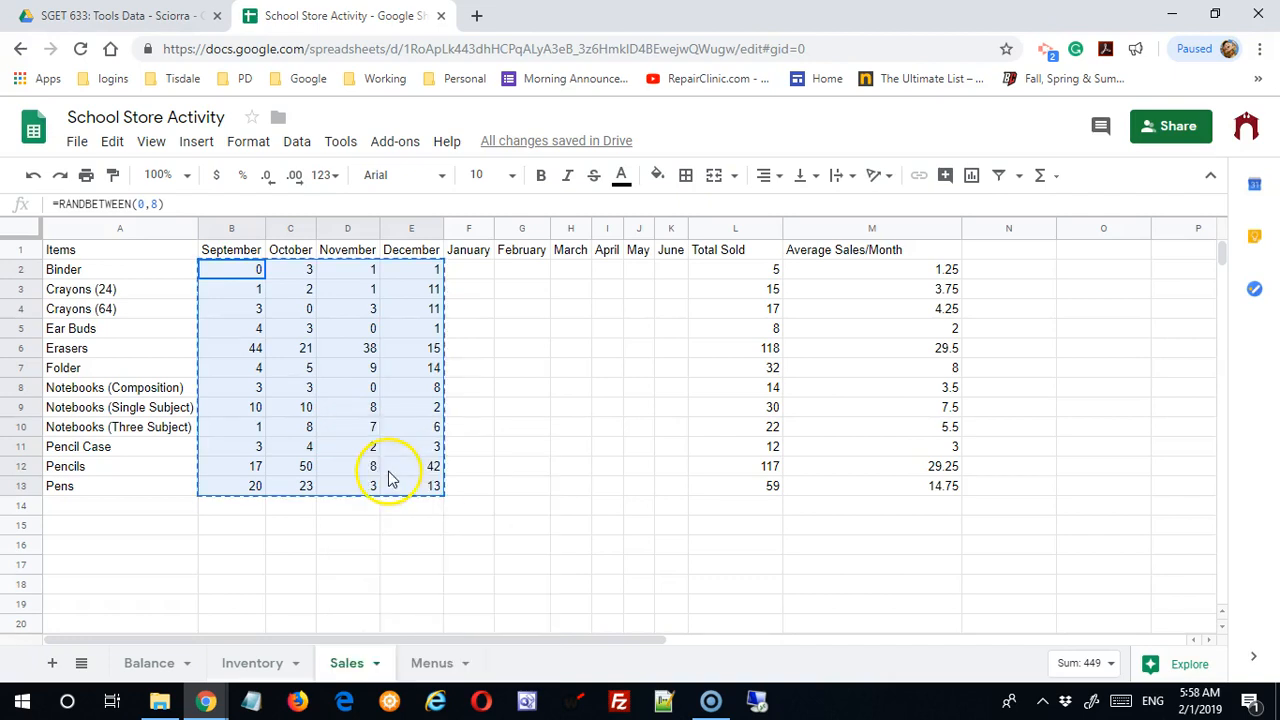
{"action": "left_click", "coordinate": [240, 279]}
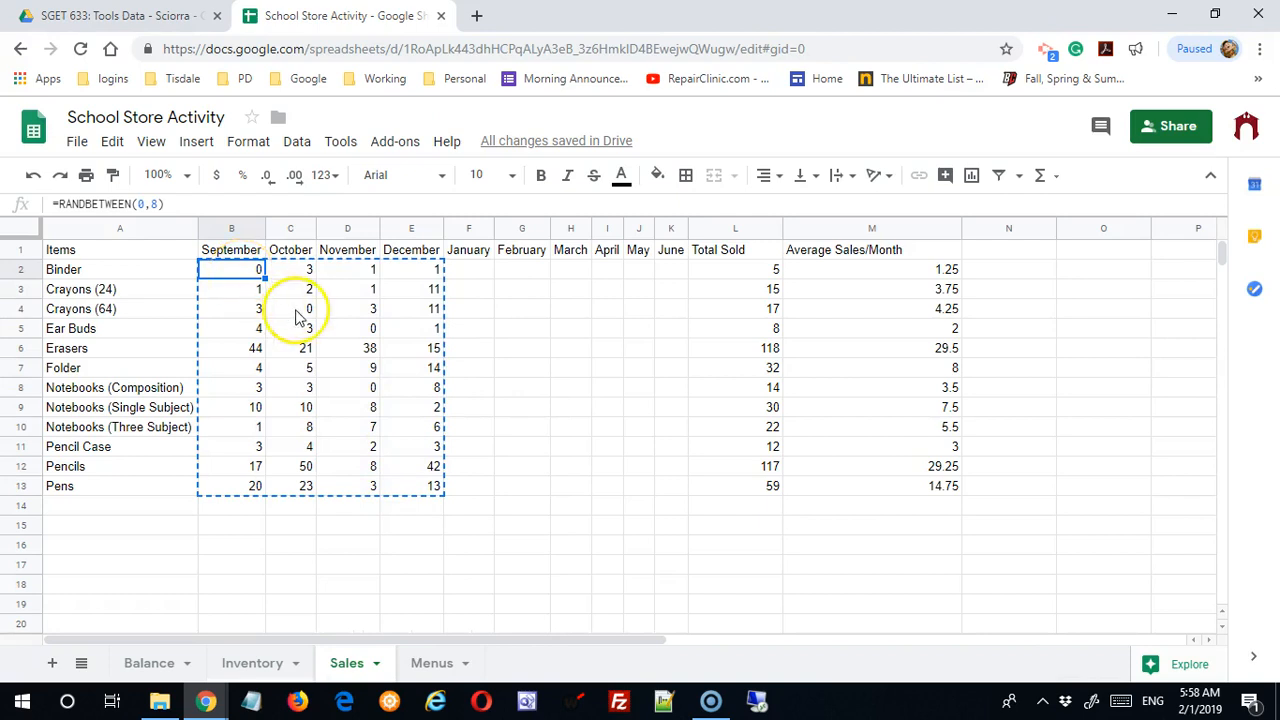
{"action": "left_click", "coordinate": [222, 278]}
{"action": "right_click", "coordinate": [224, 279]}
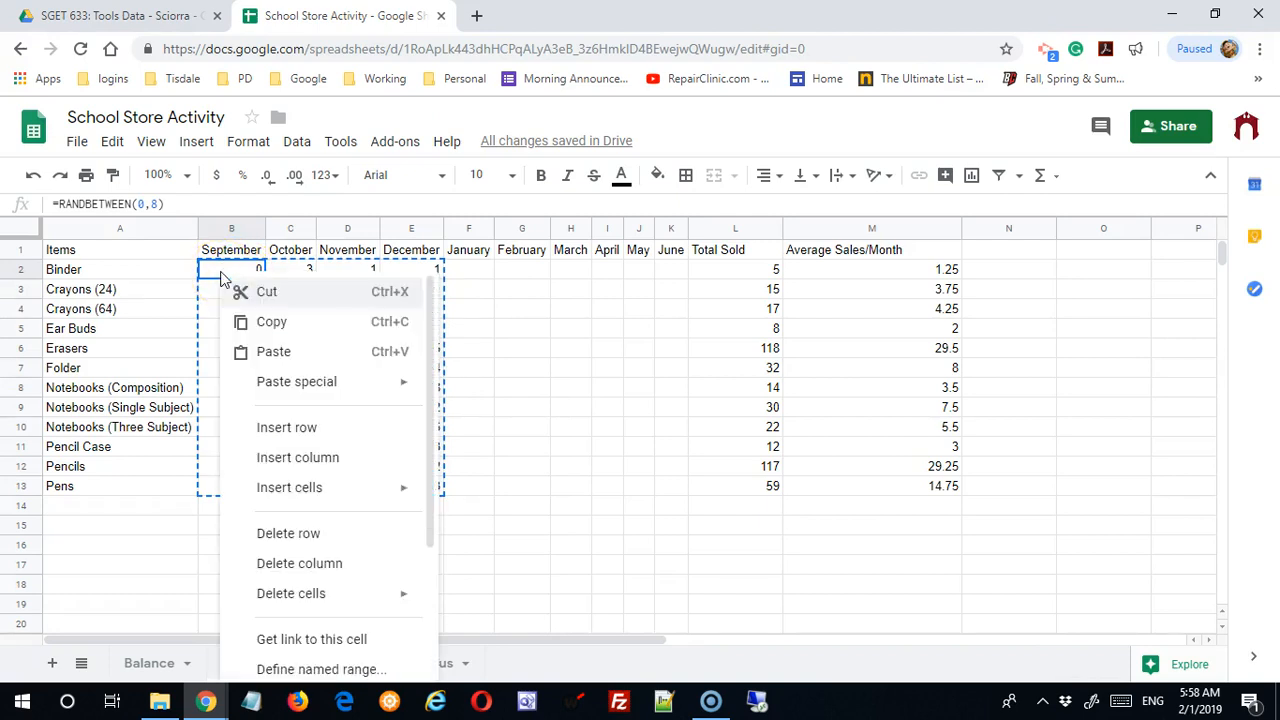
{"action": "left_click", "coordinate": [274, 353]}
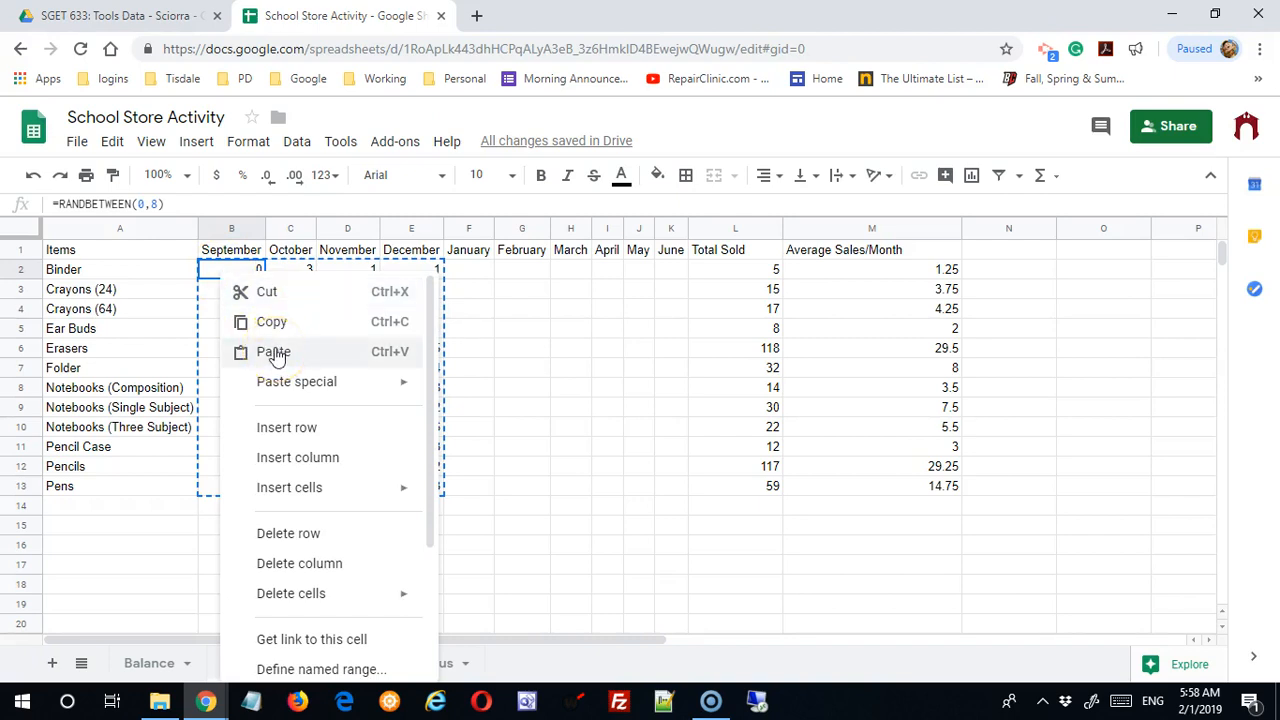
{"action": "left_click", "coordinate": [284, 380]}
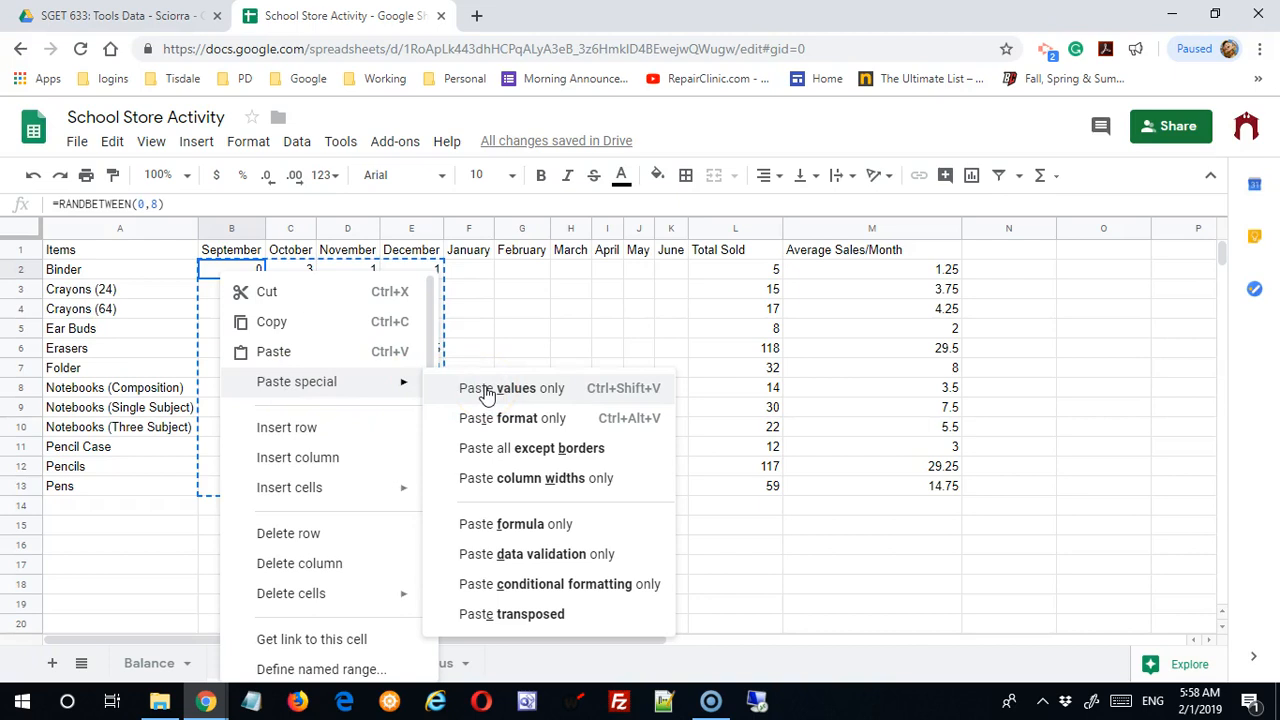
{"action": "left_click", "coordinate": [492, 424]}
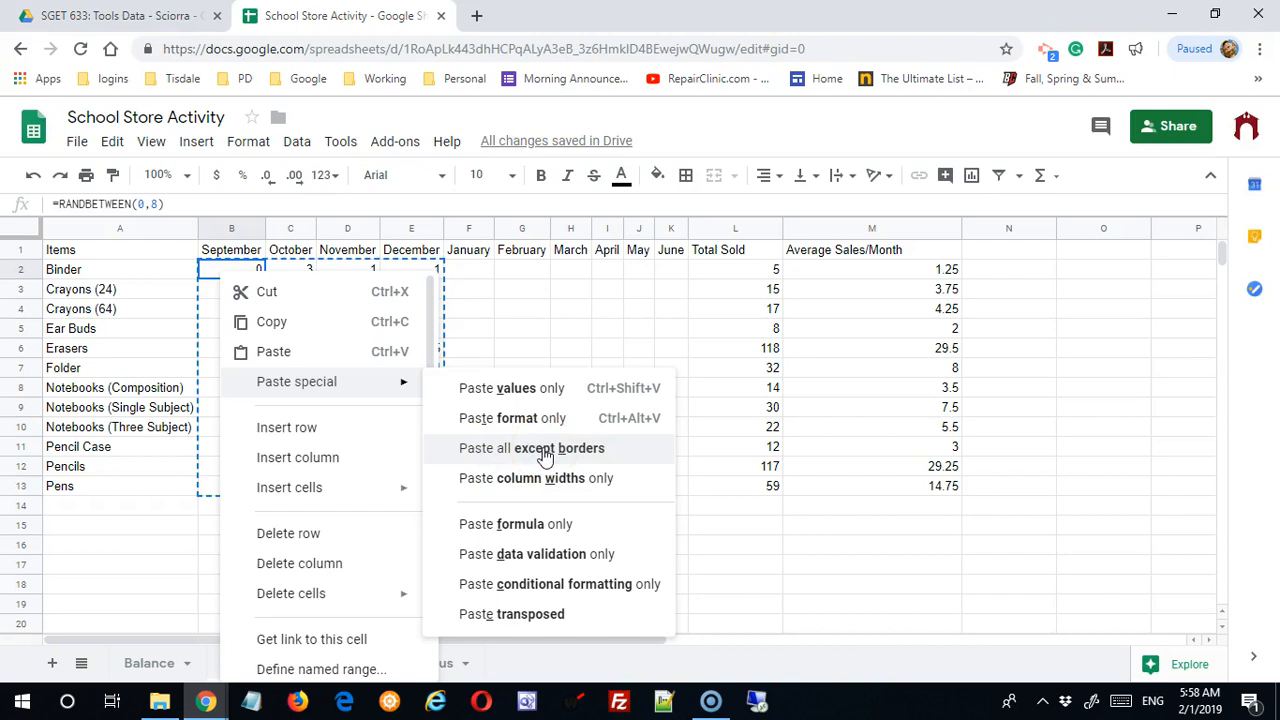
{"action": "left_click", "coordinate": [532, 537]}
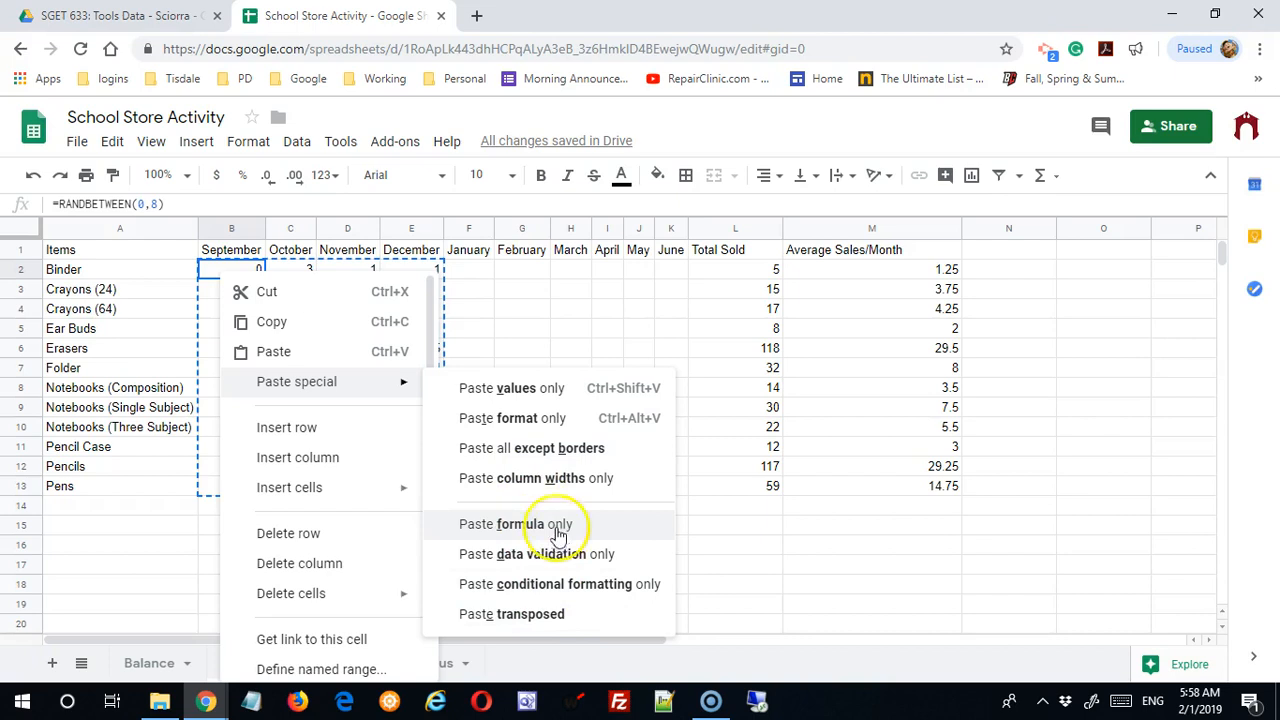
{"action": "left_click", "coordinate": [516, 390]}
Inspect the contents of several individual sales cells in the September, October and November columns
{"action": "left_click", "coordinate": [340, 310]}
{"action": "left_click", "coordinate": [355, 390]}
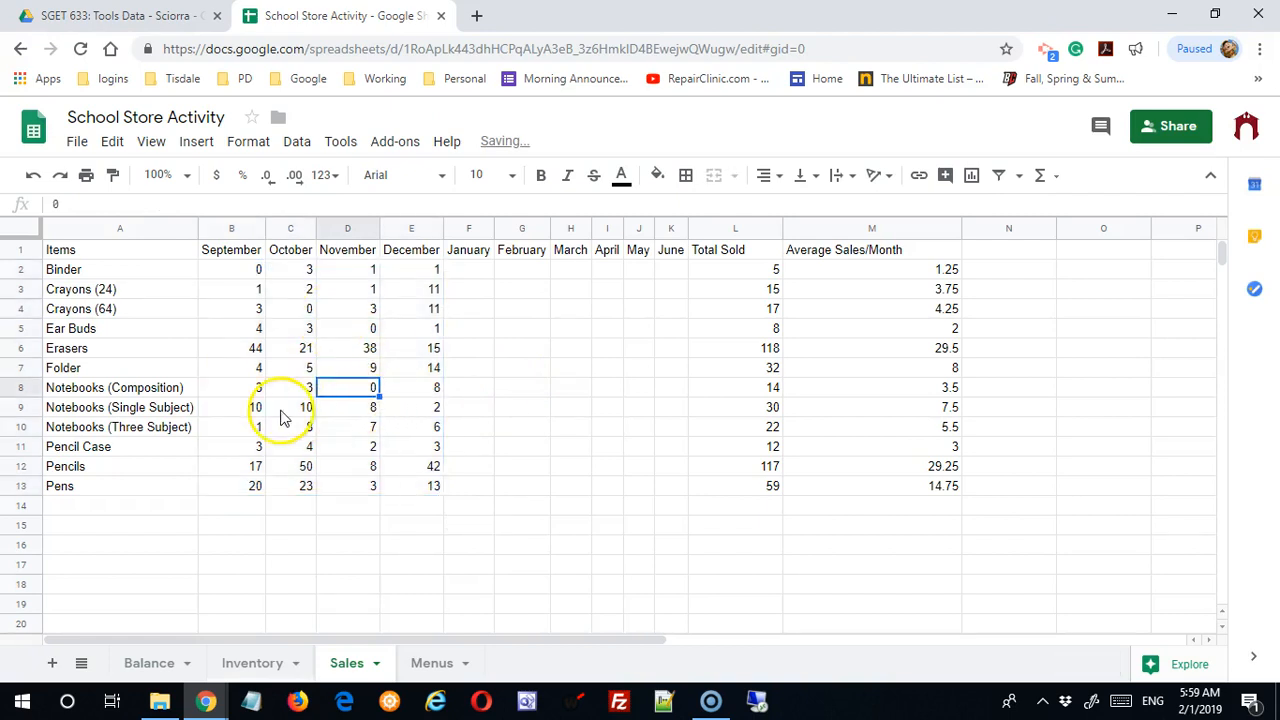
{"action": "left_click", "coordinate": [288, 408]}
{"action": "left_click", "coordinate": [255, 328]}
{"action": "left_click", "coordinate": [305, 308]}
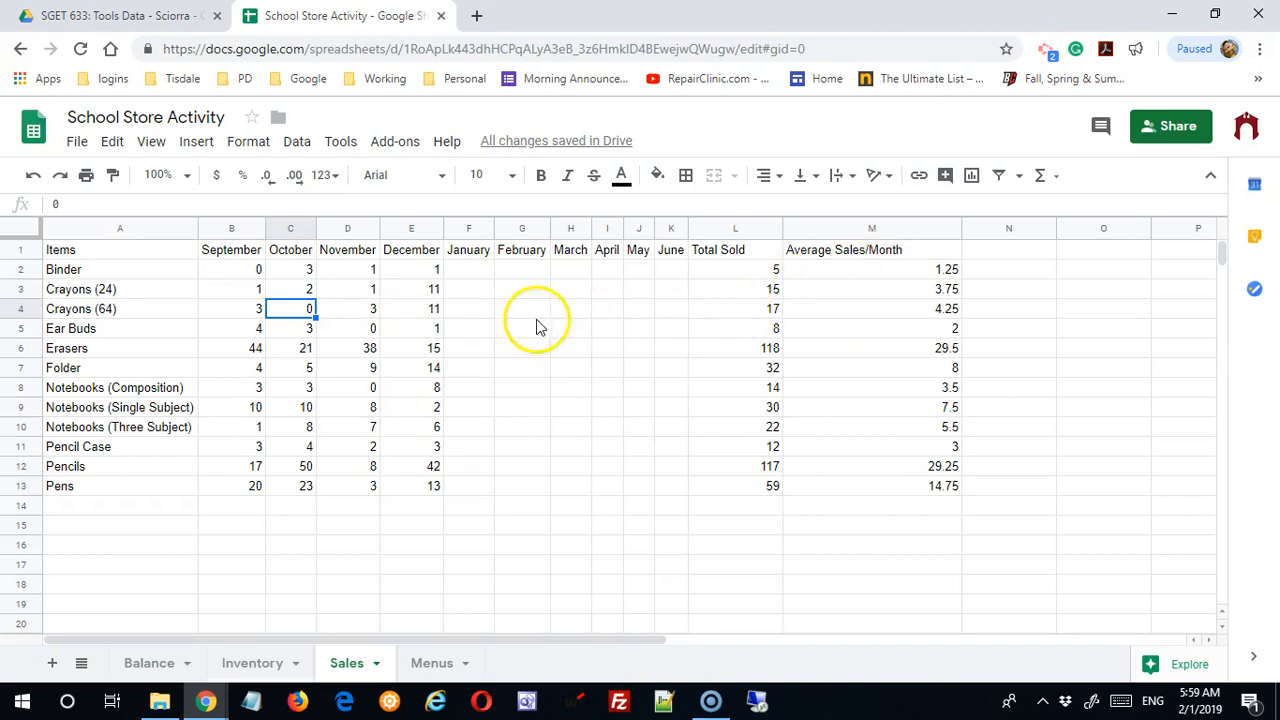
Try 6 as the Binder's January sales in F2, and clear the cell again
{"action": "left_click", "coordinate": [471, 270]}
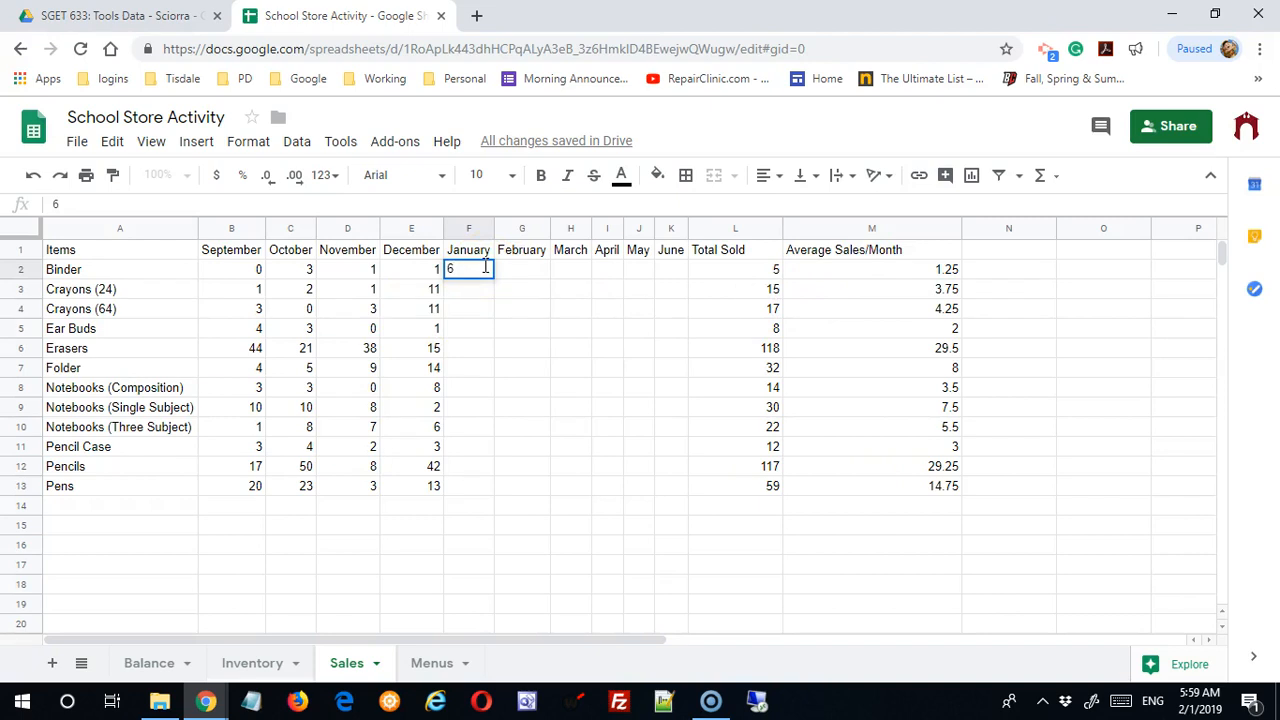
{"action": "key", "text": "Return"}
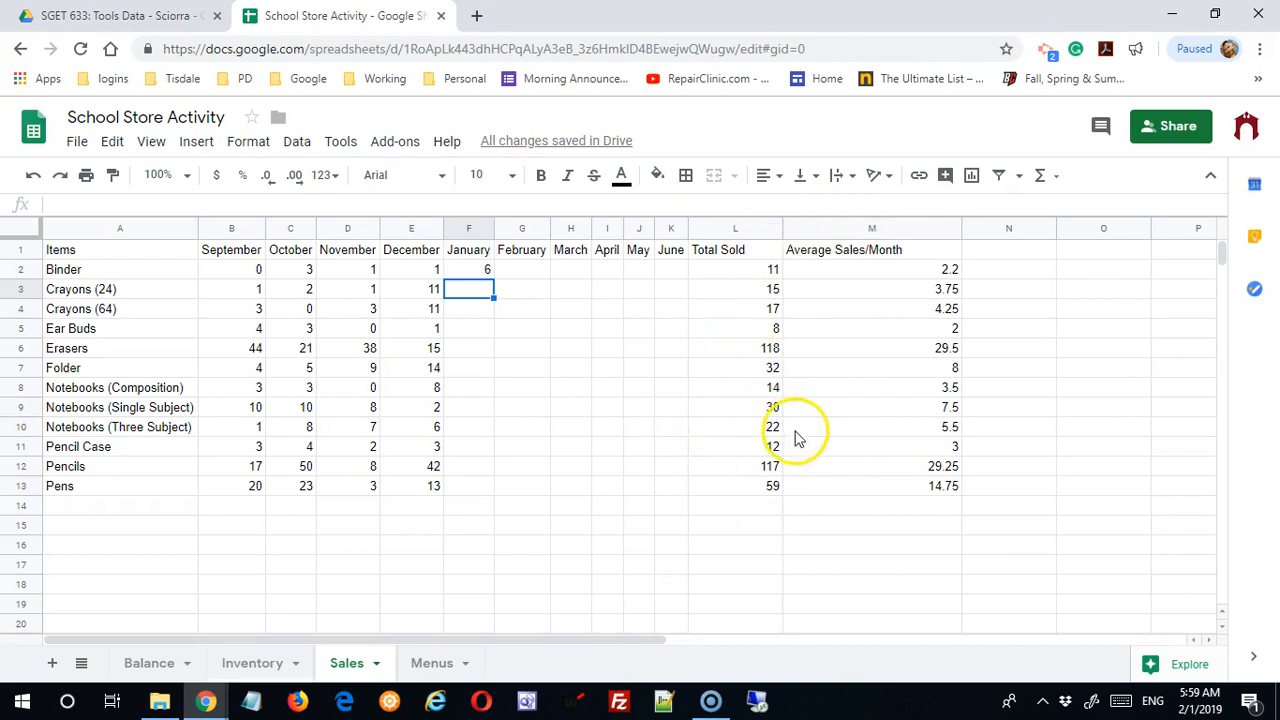
{"action": "left_click", "coordinate": [475, 278]}
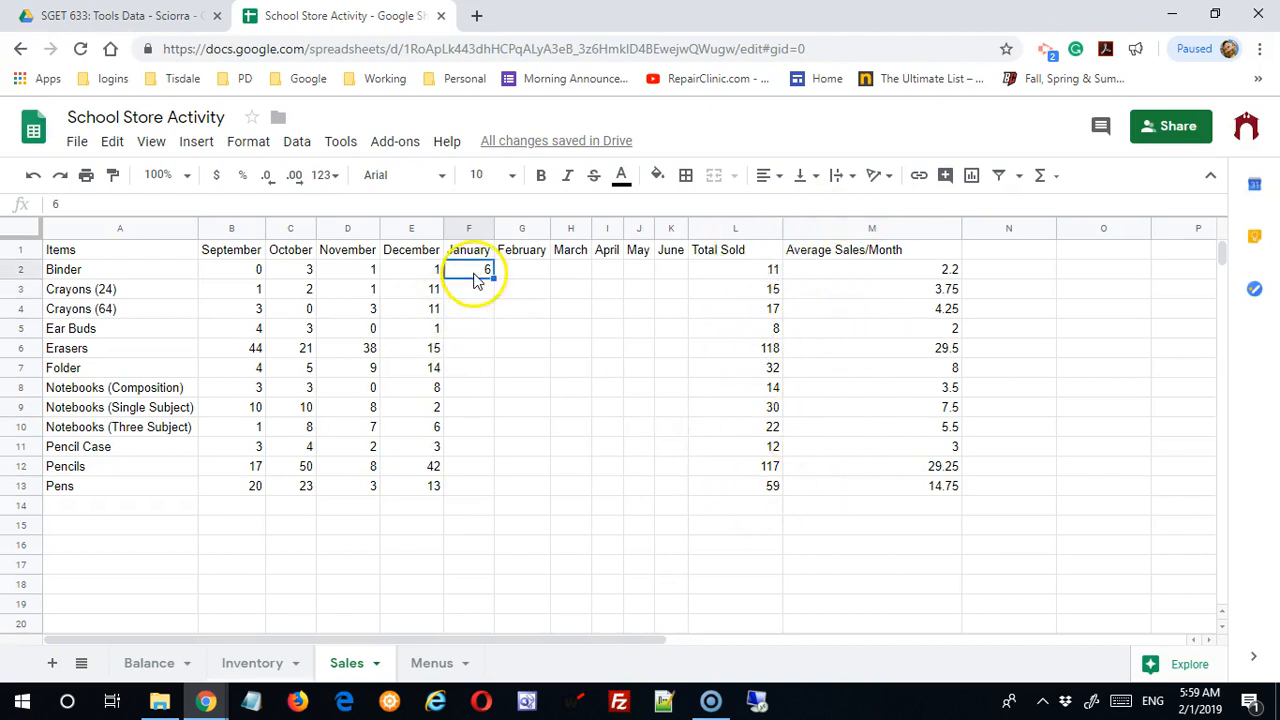
{"action": "key", "text": "Delete"}
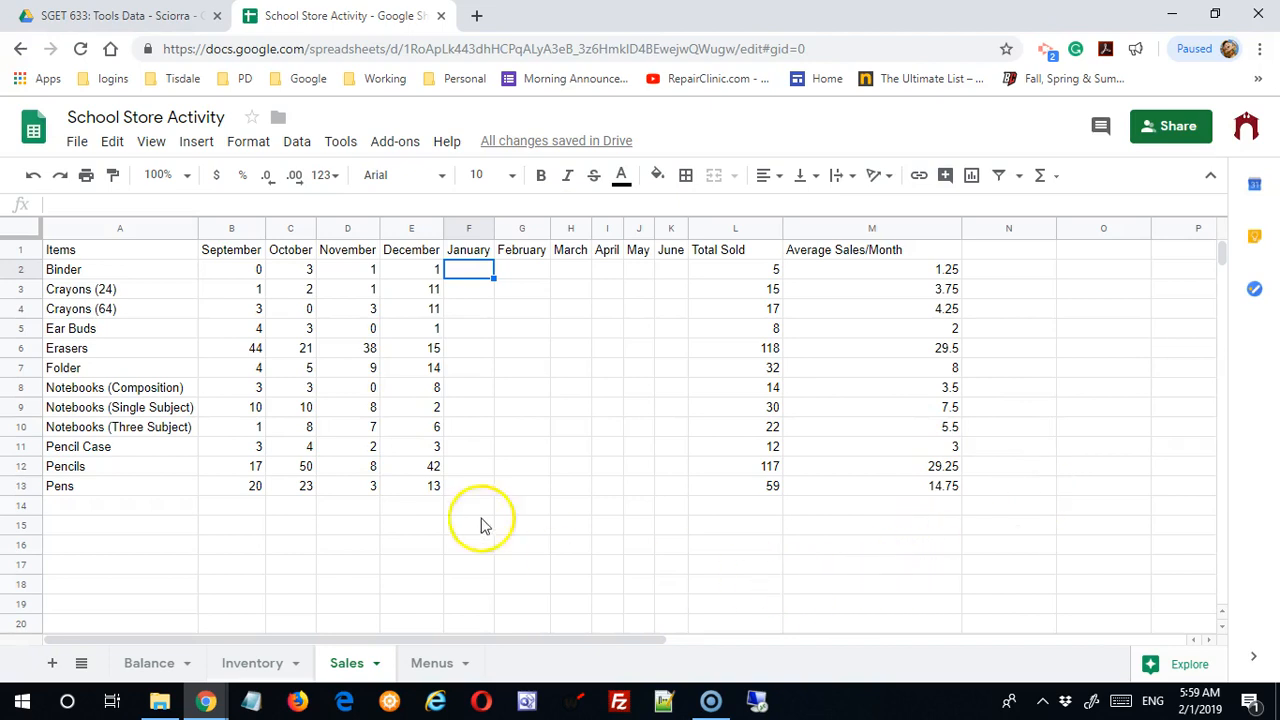
Apply borders to all cells of the sales table, A1:M13
{"action": "left_click", "coordinate": [110, 254]}
{"action": "left_click_drag", "start_coordinate": [110, 258], "coordinate": [937, 486]}
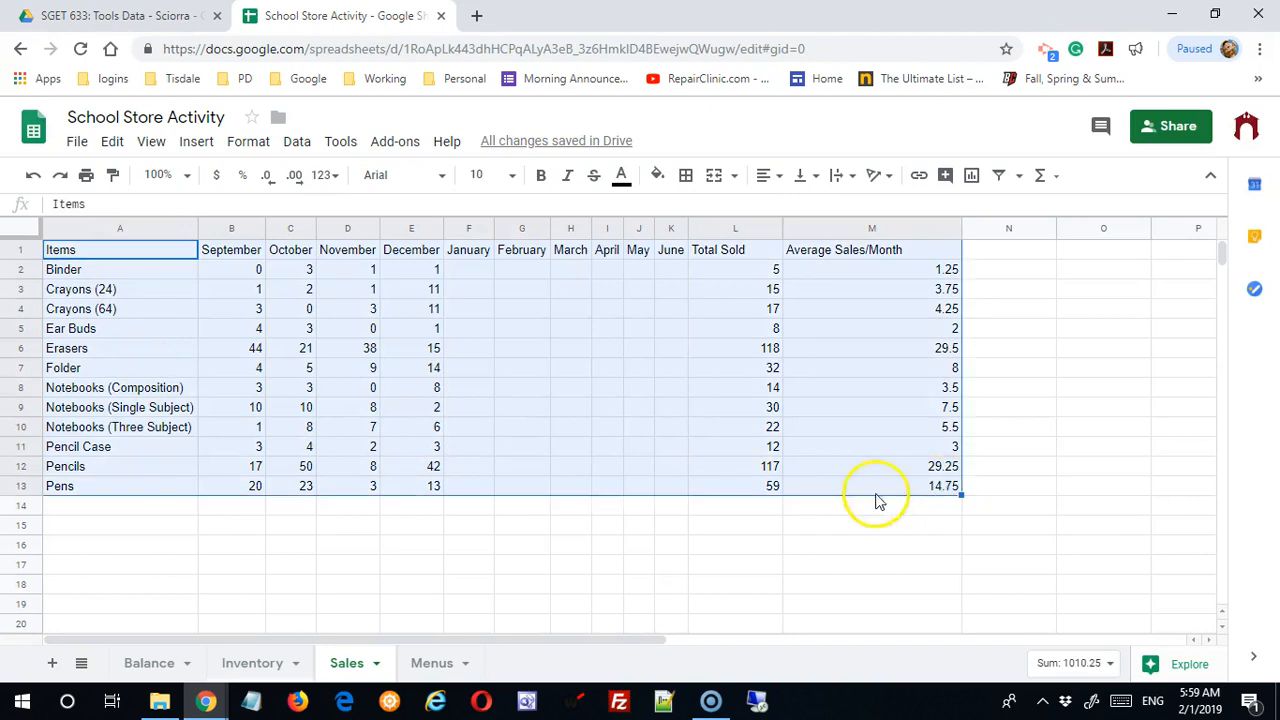
{"action": "left_click", "coordinate": [686, 175]}
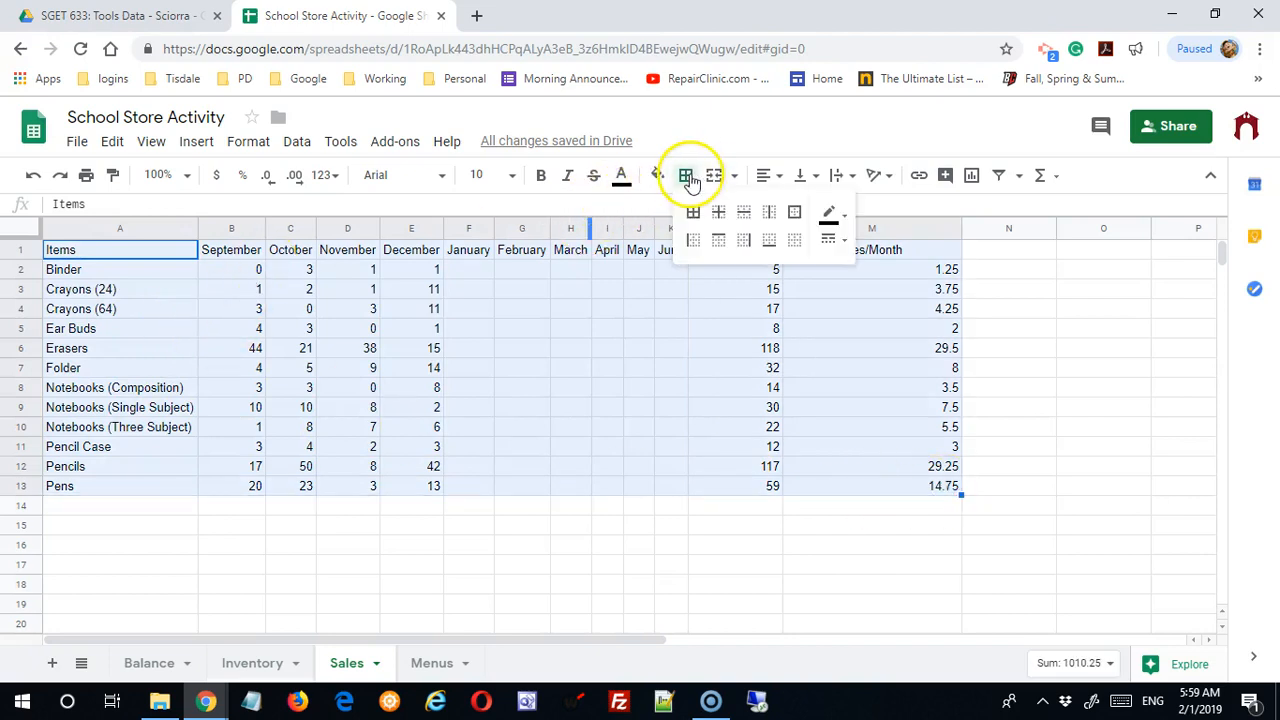
{"action": "left_click", "coordinate": [691, 214]}
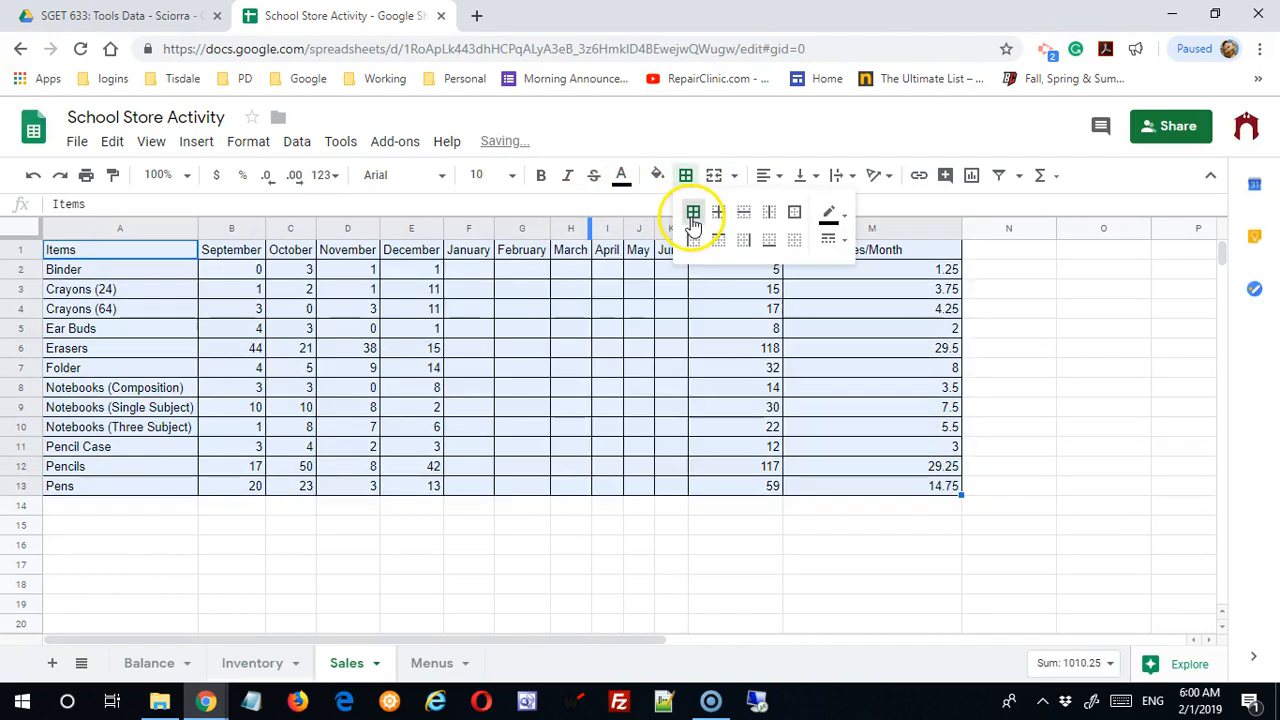
{"action": "left_click", "coordinate": [638, 568]}
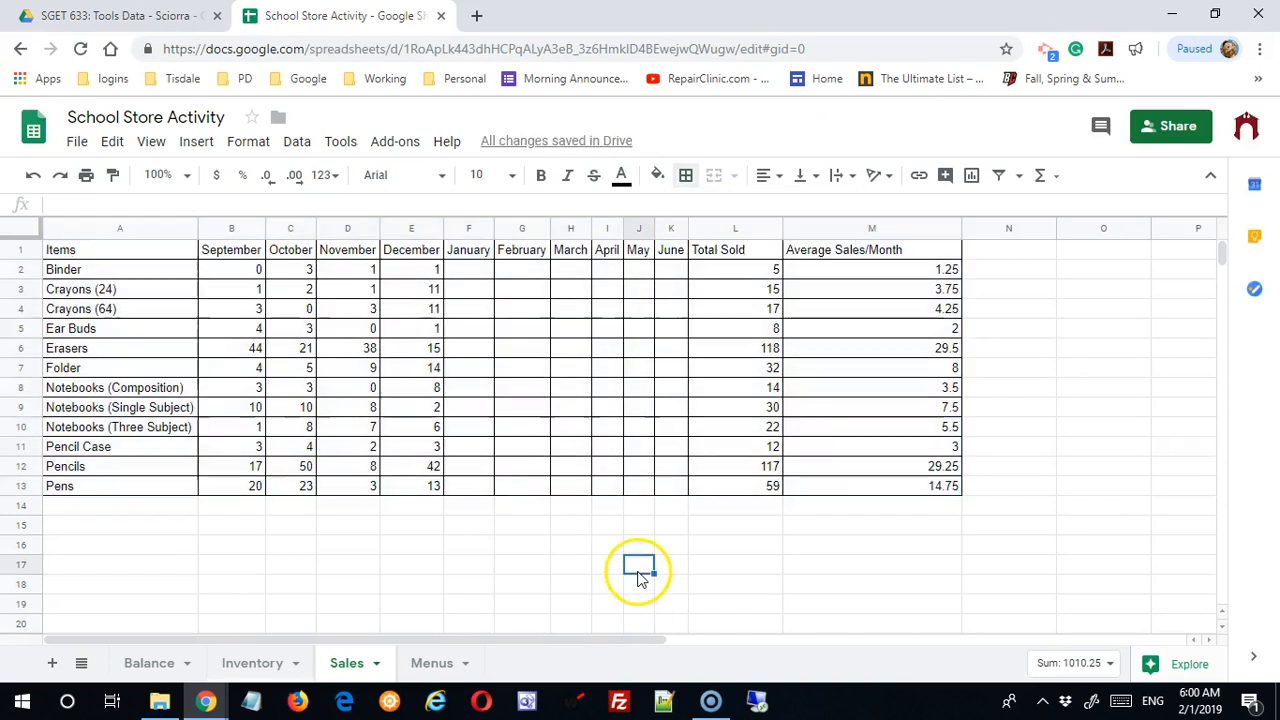
Give the Items column, A1:A13, a golden yellow fill color
{"action": "left_click_drag", "start_coordinate": [143, 251], "coordinate": [148, 497]}
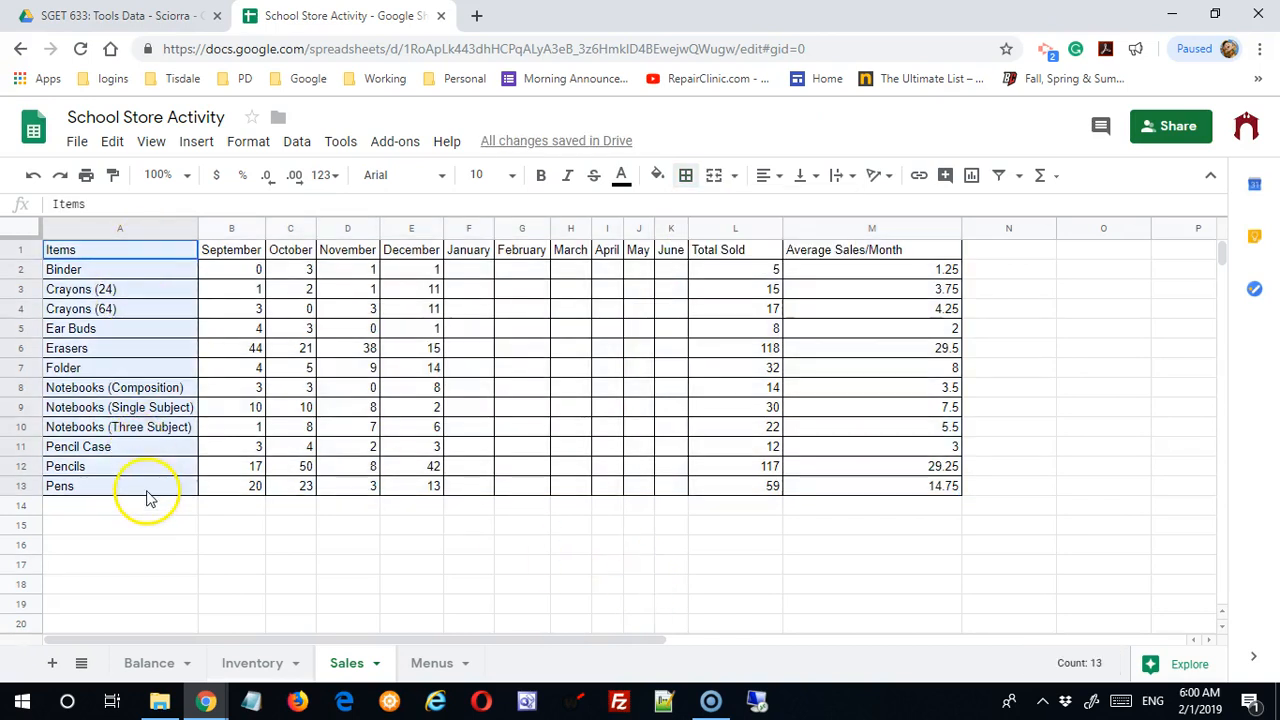
{"action": "left_click", "coordinate": [659, 180]}
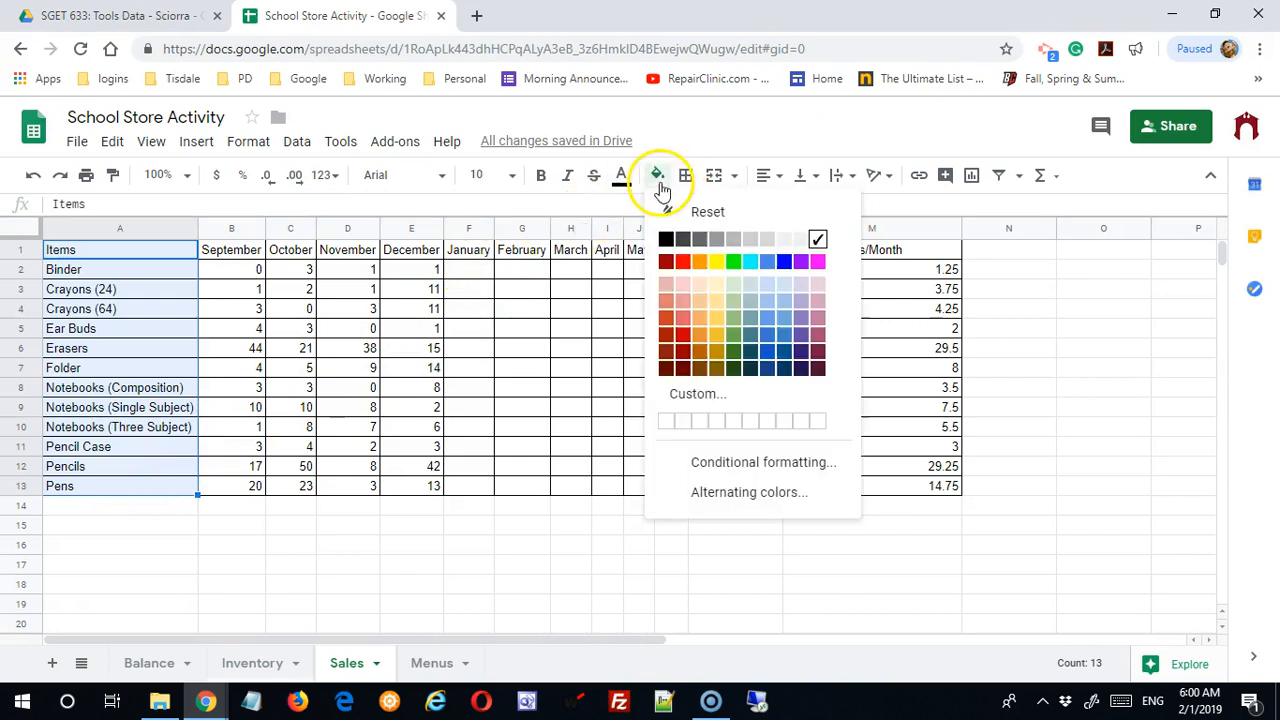
{"action": "left_click", "coordinate": [718, 319]}
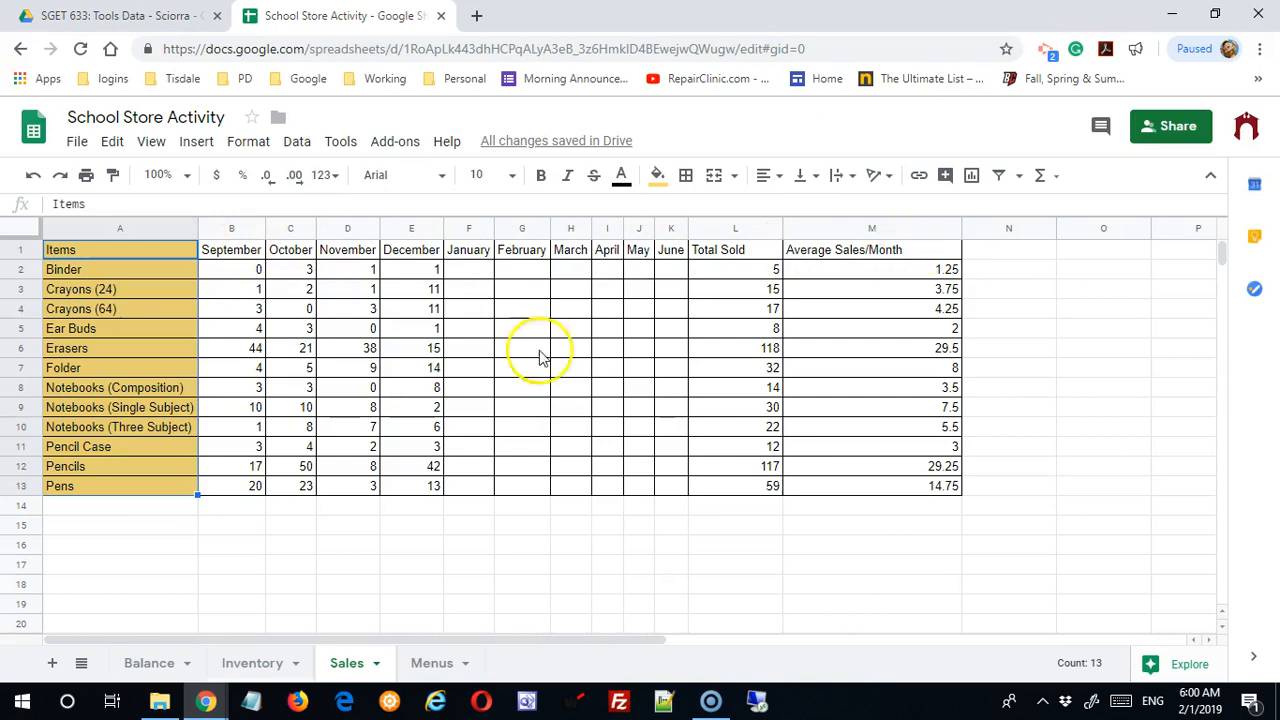
Copy the Crayons (24) cell A3 and paste only its format onto the header cells September through Average Sales/Month, B1:M1
{"action": "left_click", "coordinate": [128, 294]}
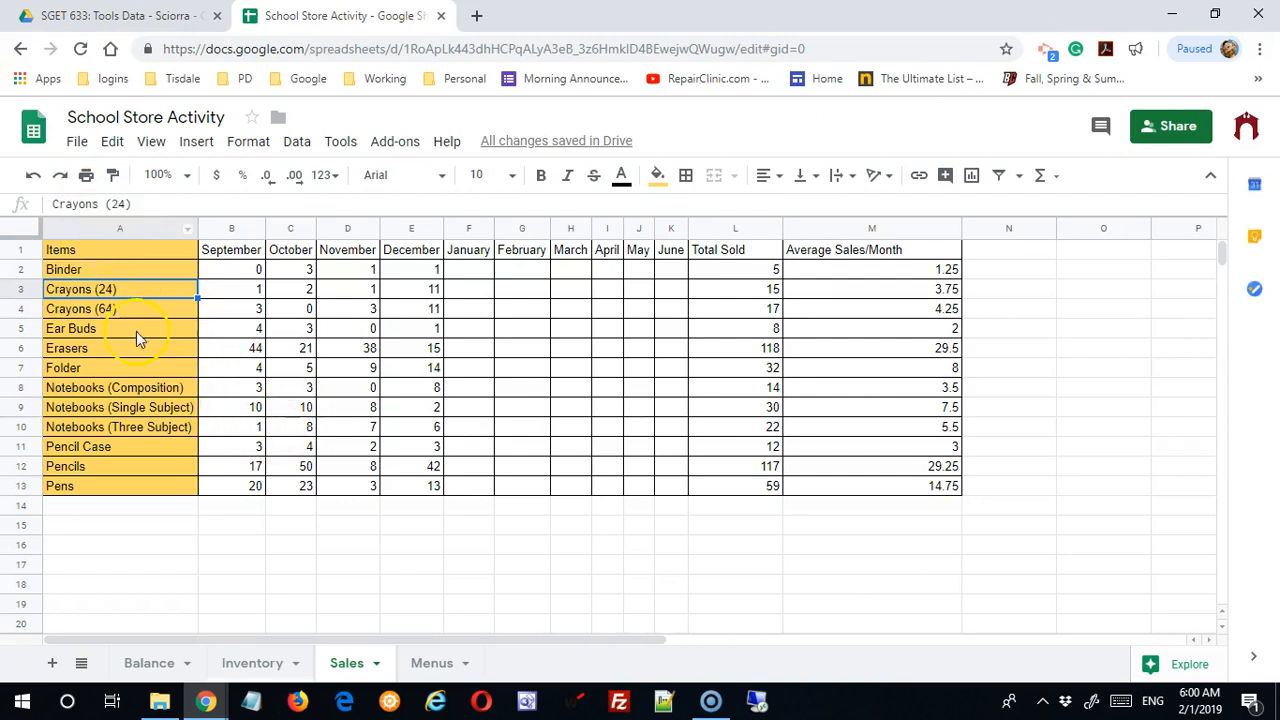
{"action": "right_click", "coordinate": [126, 293]}
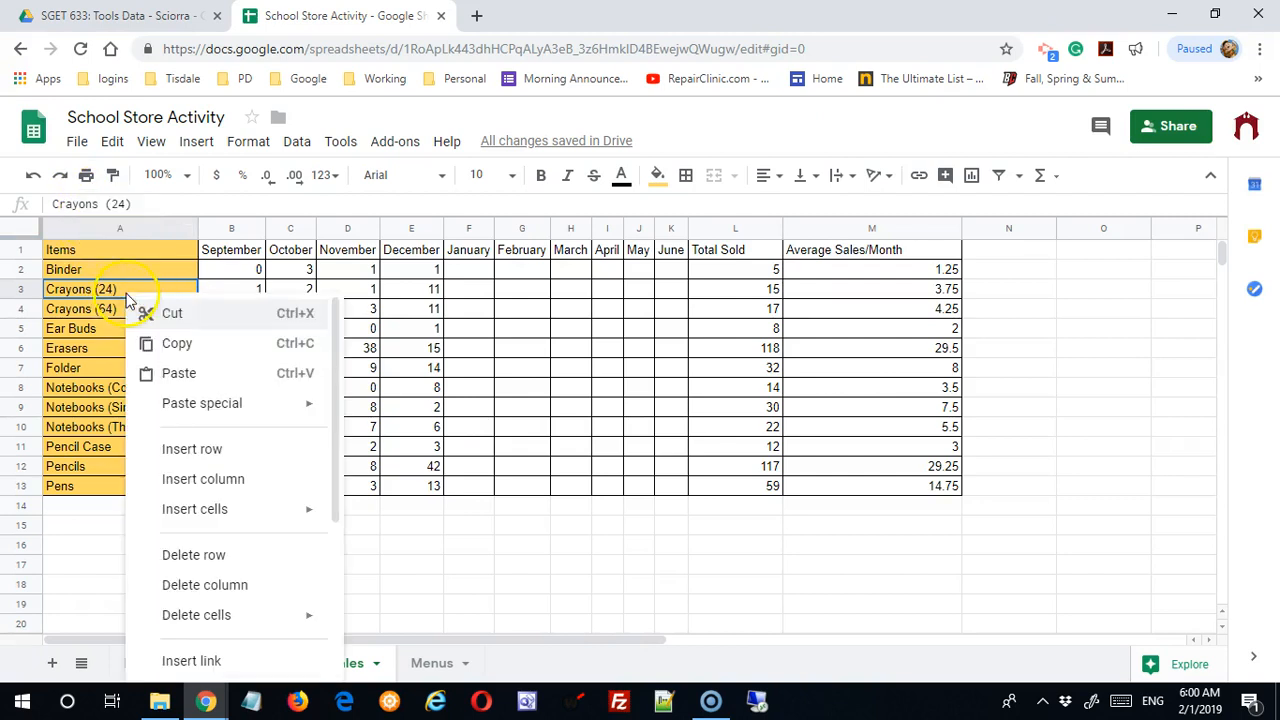
{"action": "left_click", "coordinate": [168, 346]}
{"action": "left_click_drag", "start_coordinate": [238, 251], "coordinate": [897, 253]}
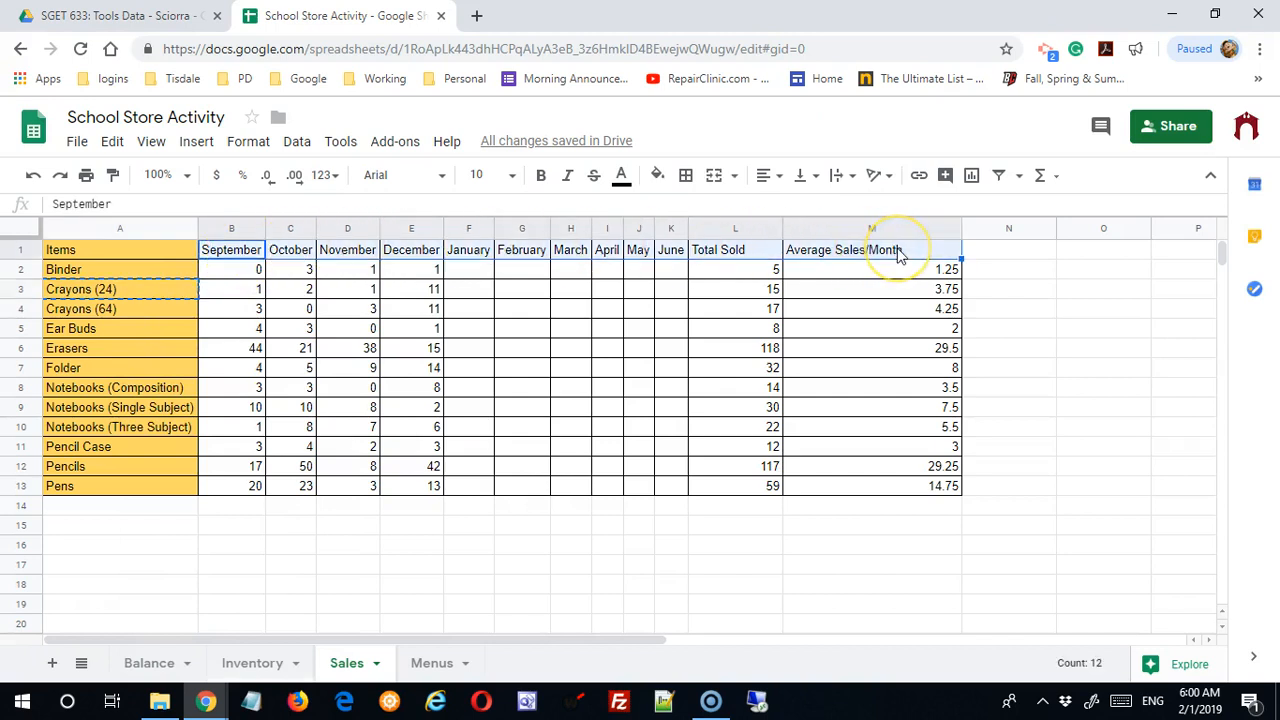
{"action": "right_click", "coordinate": [897, 253]}
{"action": "mouse_move", "coordinate": [963, 360]}
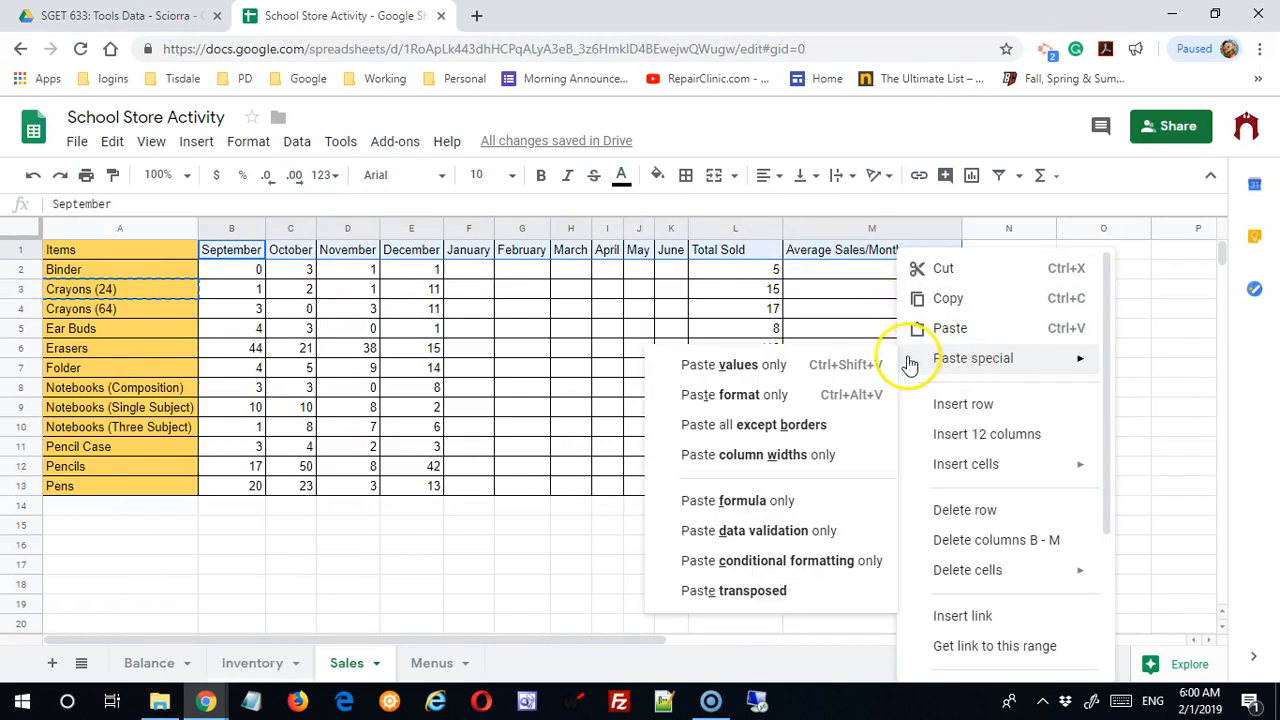
{"action": "left_click", "coordinate": [781, 396]}
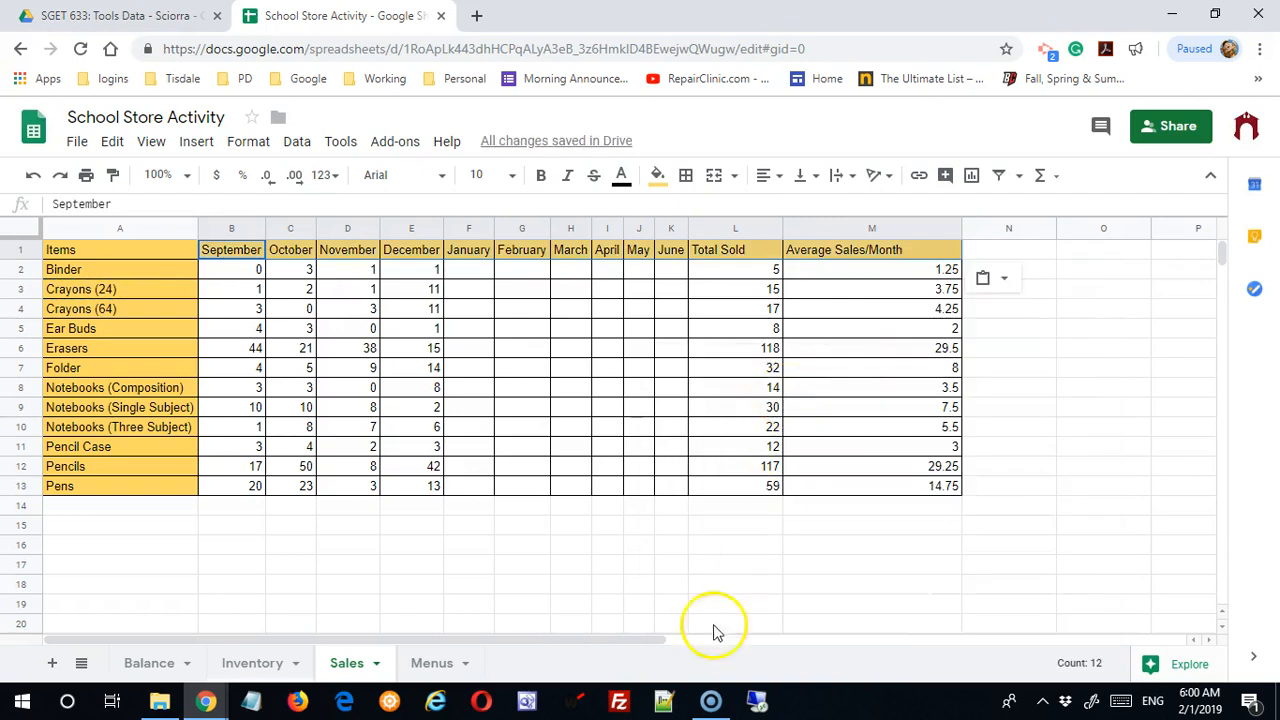
{"action": "left_click", "coordinate": [524, 548]}
Make the text of the Items column, A1:A13, bold
{"action": "left_click_drag", "start_coordinate": [119, 247], "coordinate": [115, 497]}
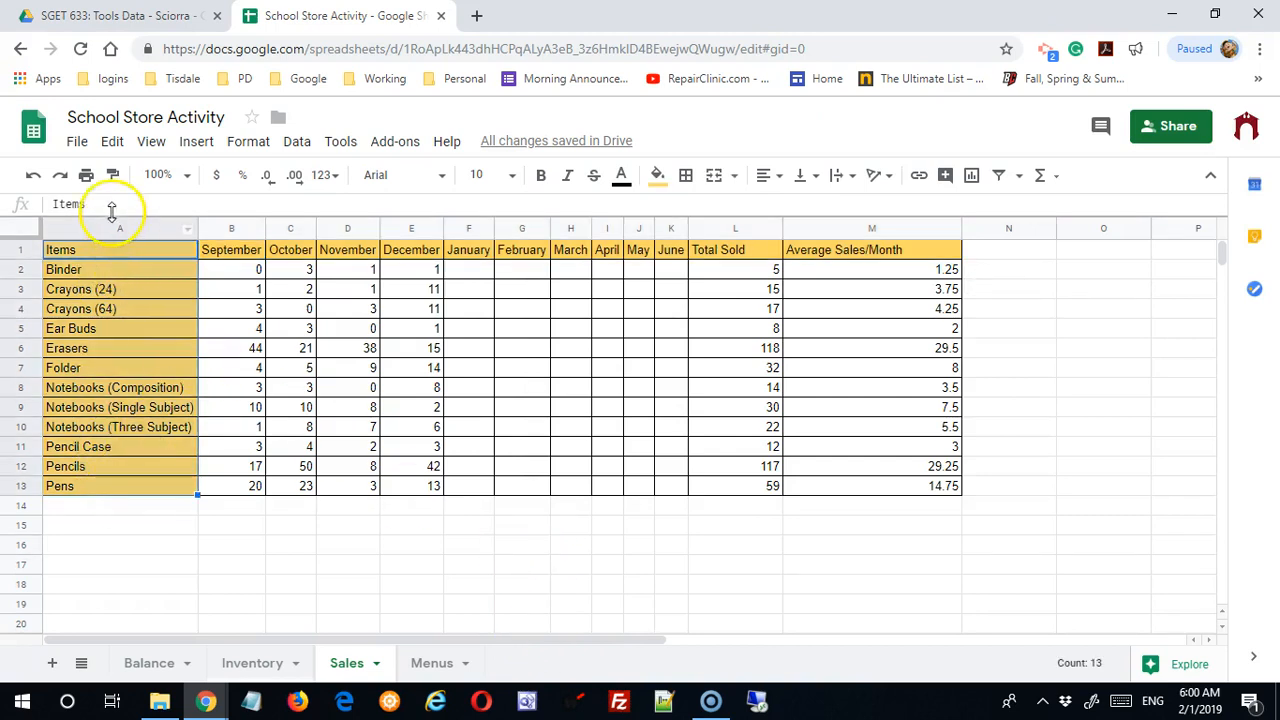
{"action": "left_click", "coordinate": [540, 175]}
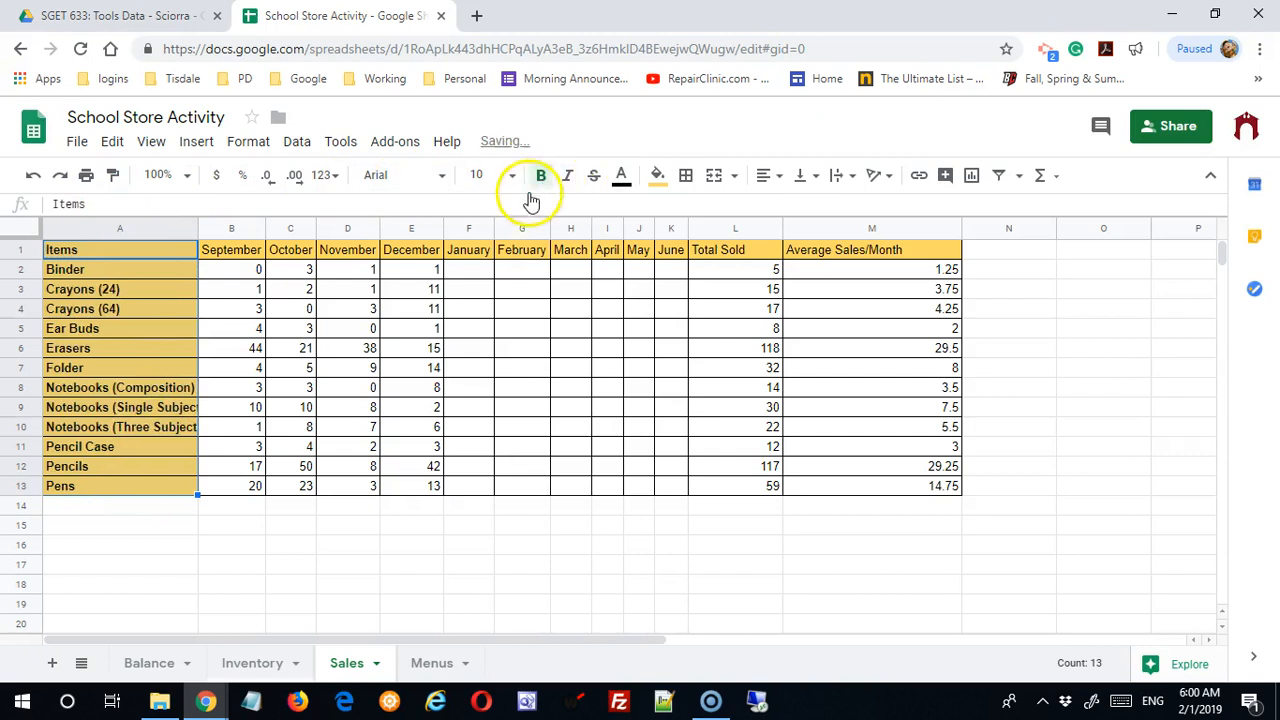
Widen the Items column, A, so the longest item names fit completely
{"action": "double_click", "coordinate": [198, 229]}
{"action": "left_click_drag", "start_coordinate": [200, 229], "coordinate": [219, 226]}
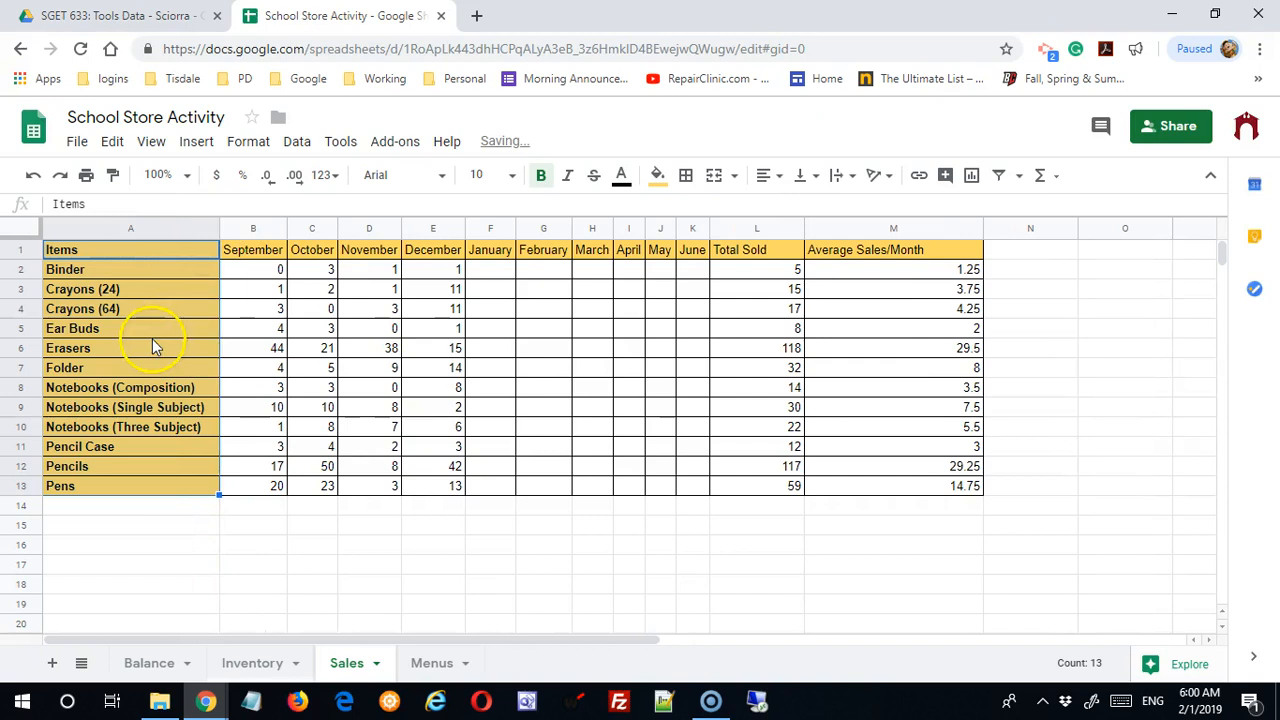
Try pasting only the format of the Erasers cell A6 onto the September header B1, and undo the paste
{"action": "left_click", "coordinate": [144, 356]}
{"action": "right_click", "coordinate": [144, 356]}
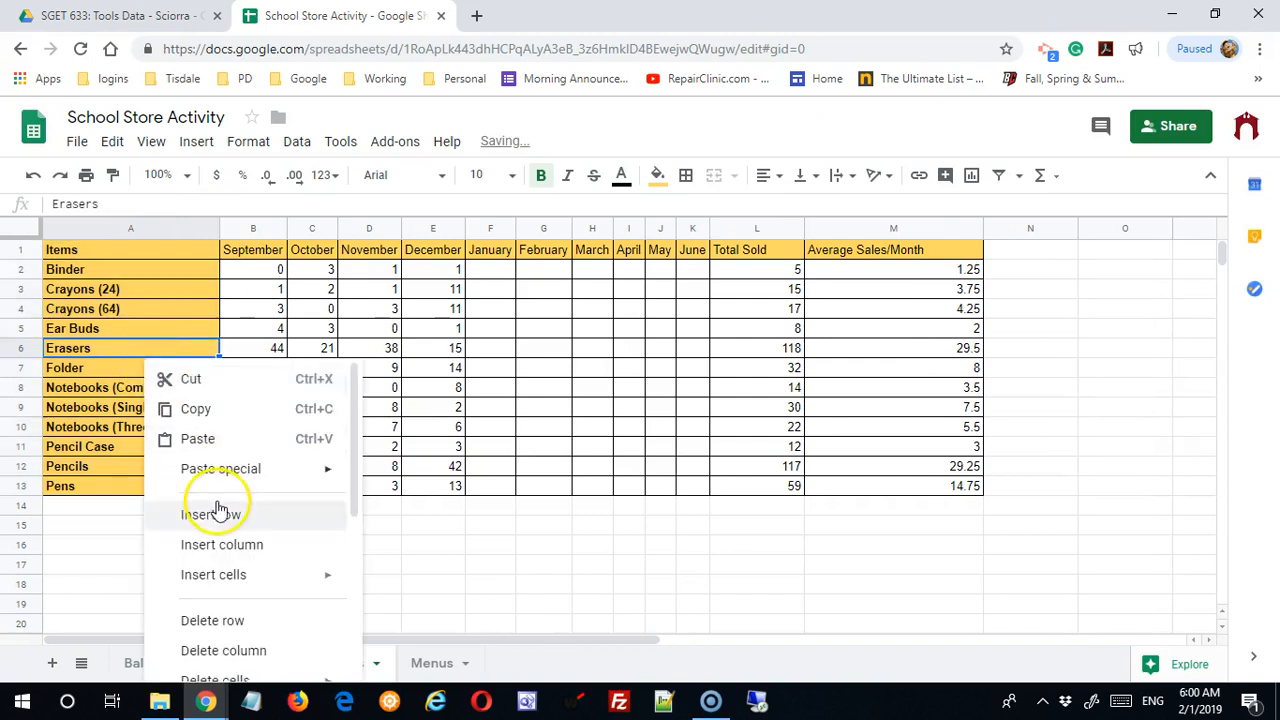
{"action": "left_click", "coordinate": [218, 409]}
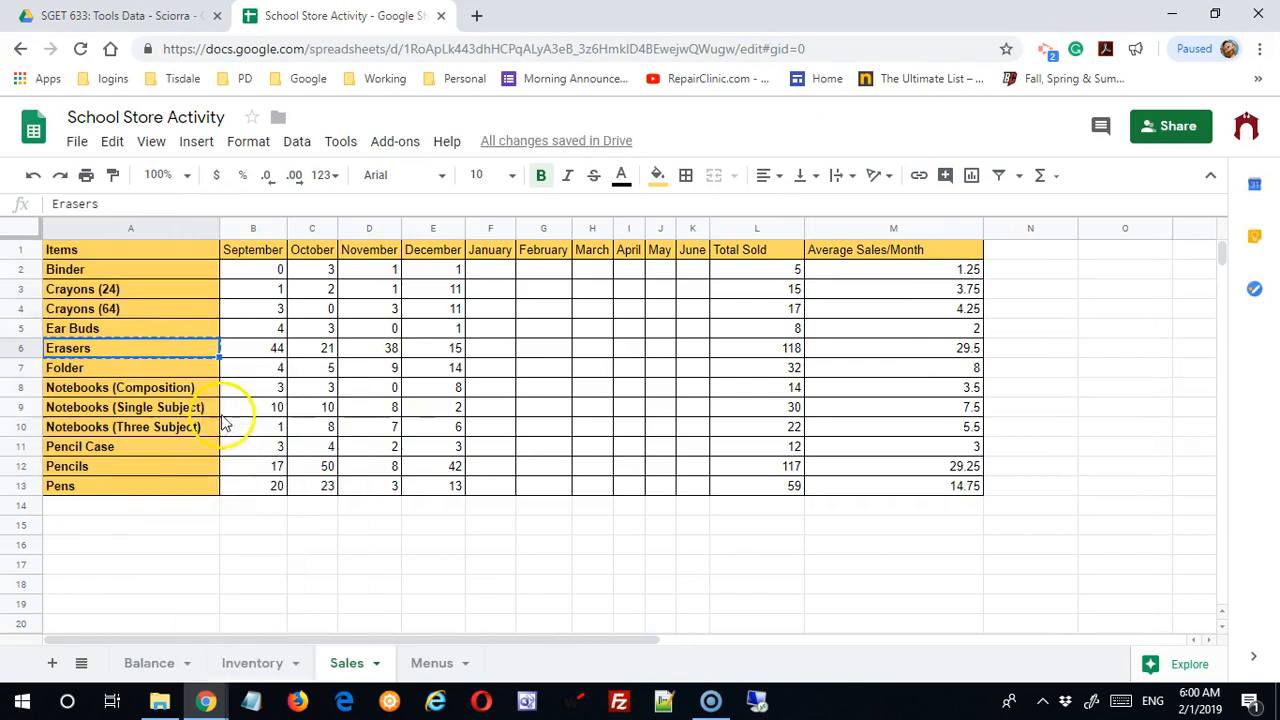
{"action": "left_click", "coordinate": [262, 251]}
{"action": "right_click", "coordinate": [272, 255]}
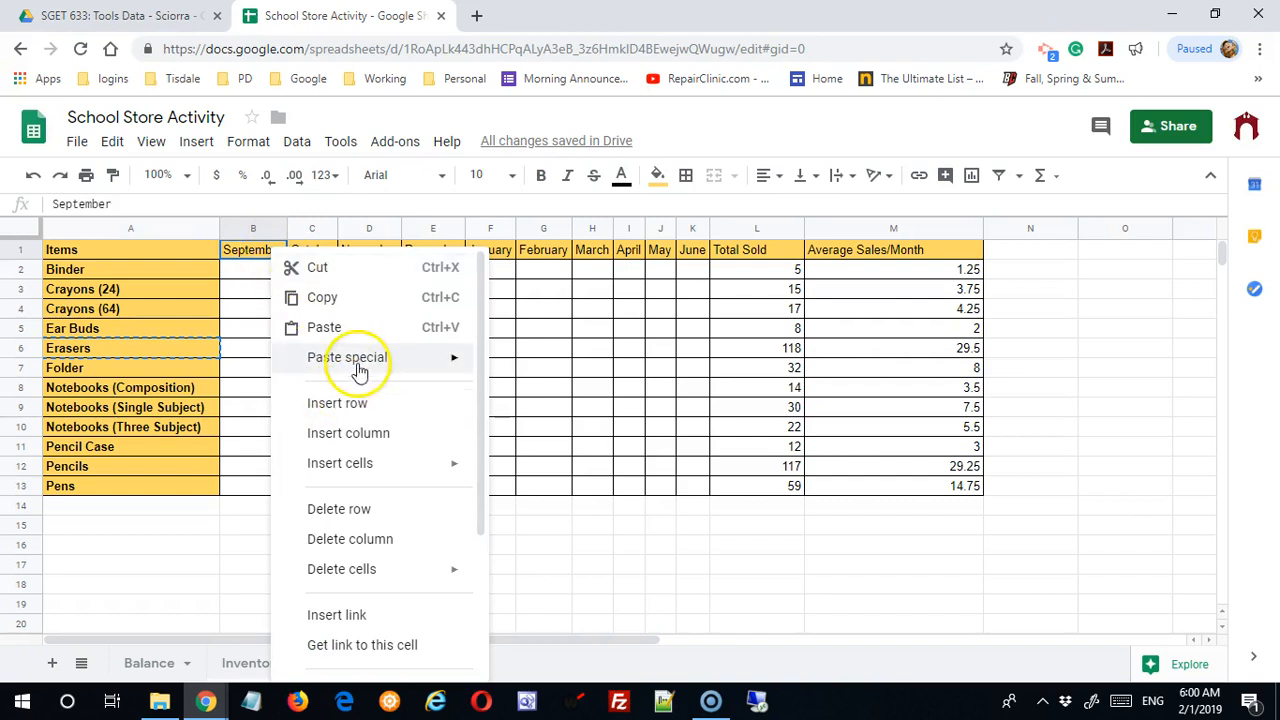
{"action": "mouse_move", "coordinate": [360, 363]}
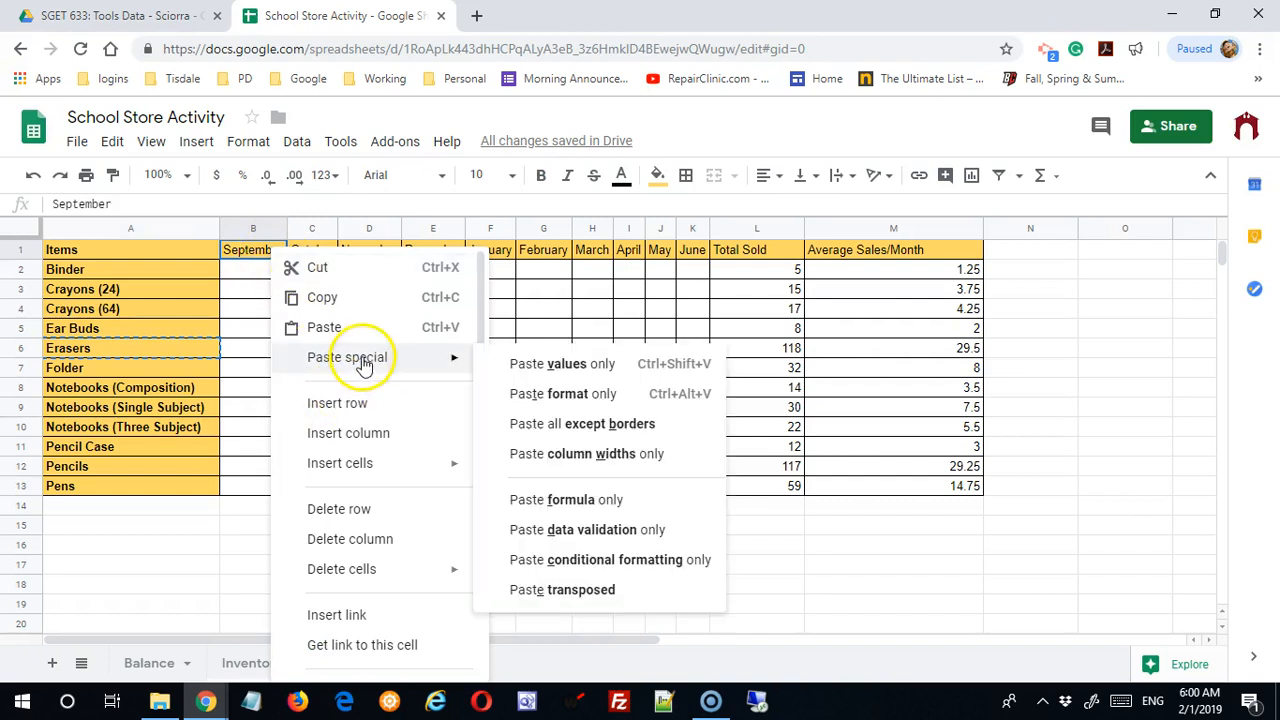
{"action": "left_click", "coordinate": [570, 395]}
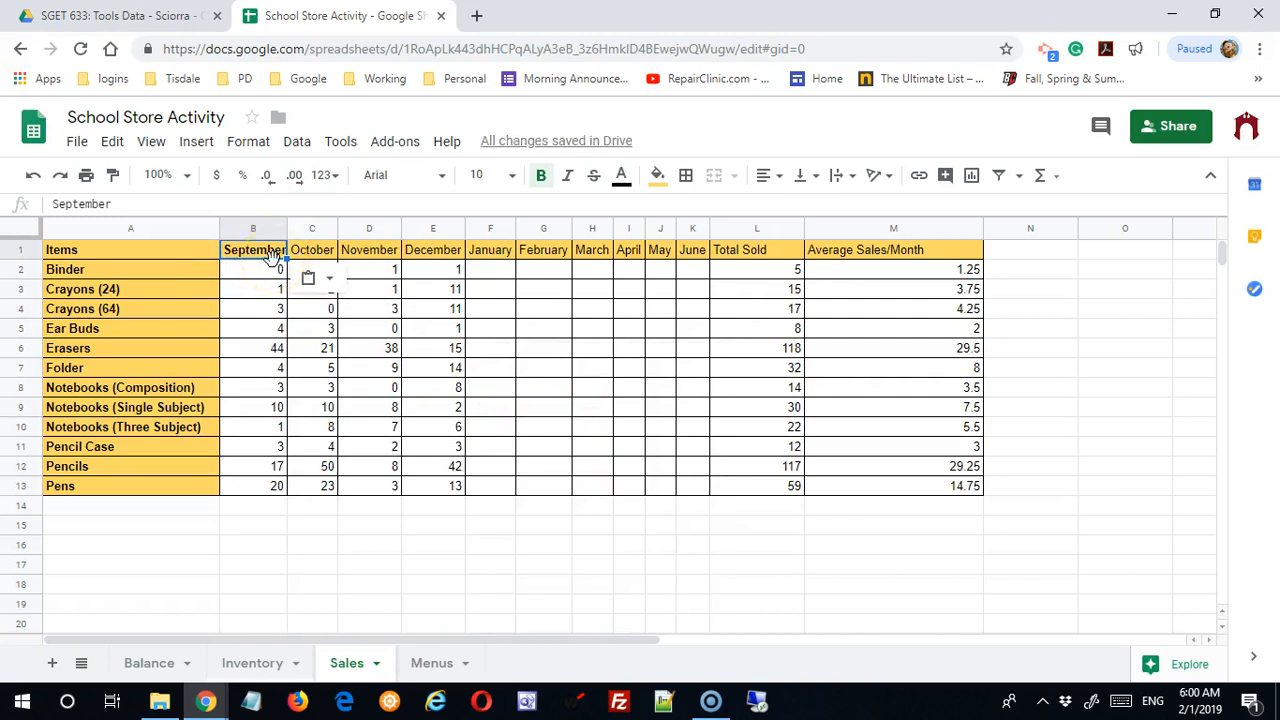
{"action": "left_click", "coordinate": [33, 175]}
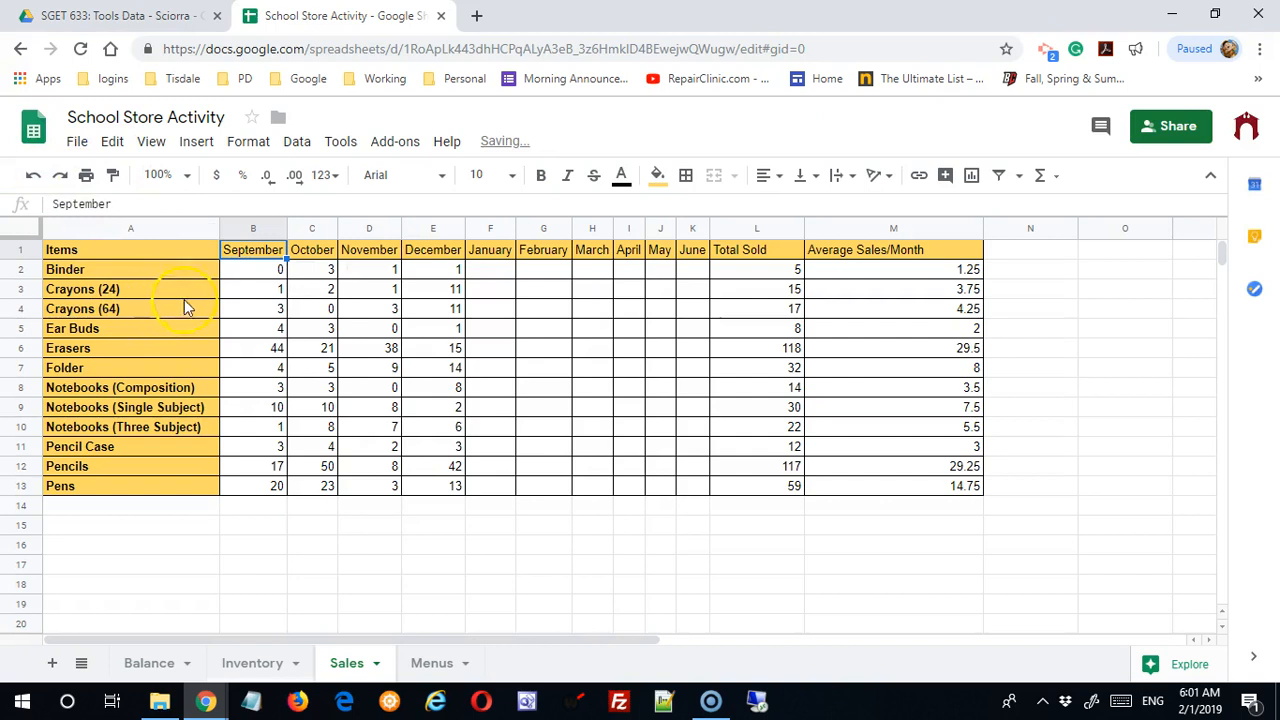
Copy the formatting of the Crayons (24) cell A3 with Paint format onto the headers September through Average Sales/Month, B1:M1
{"action": "left_click", "coordinate": [132, 290]}
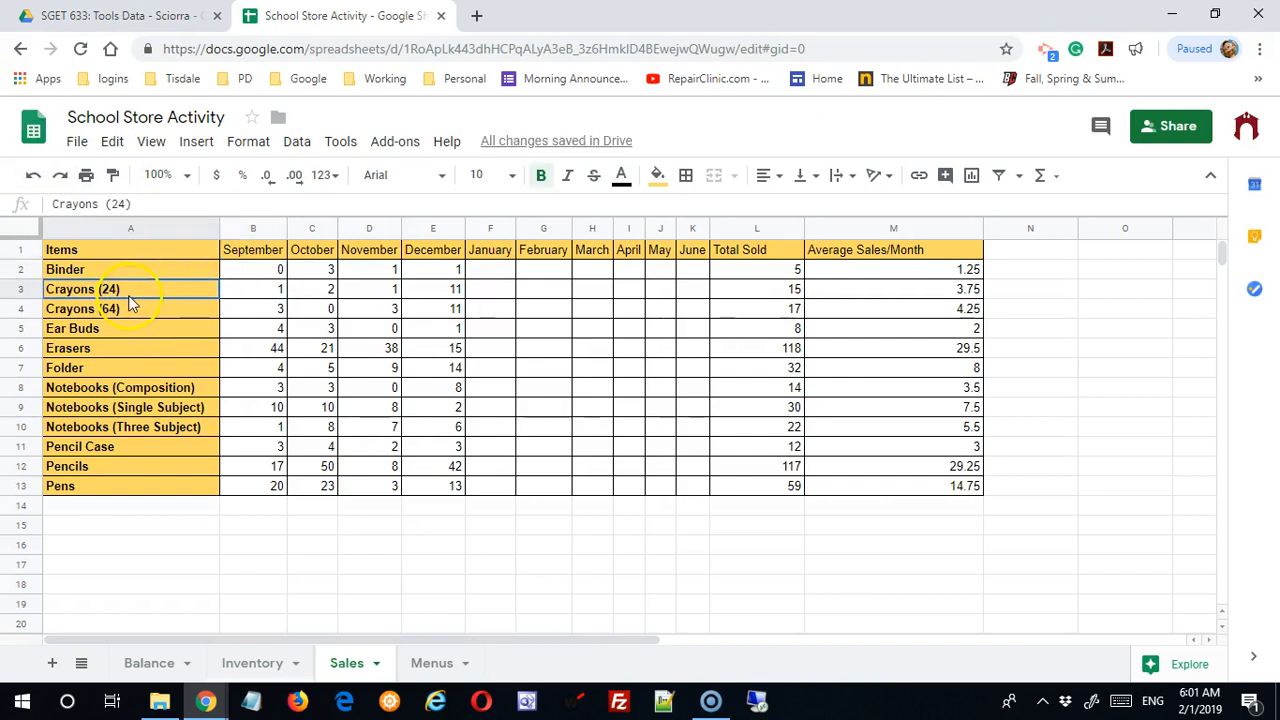
{"action": "left_click", "coordinate": [113, 175]}
{"action": "left_click_drag", "start_coordinate": [270, 255], "coordinate": [880, 255]}
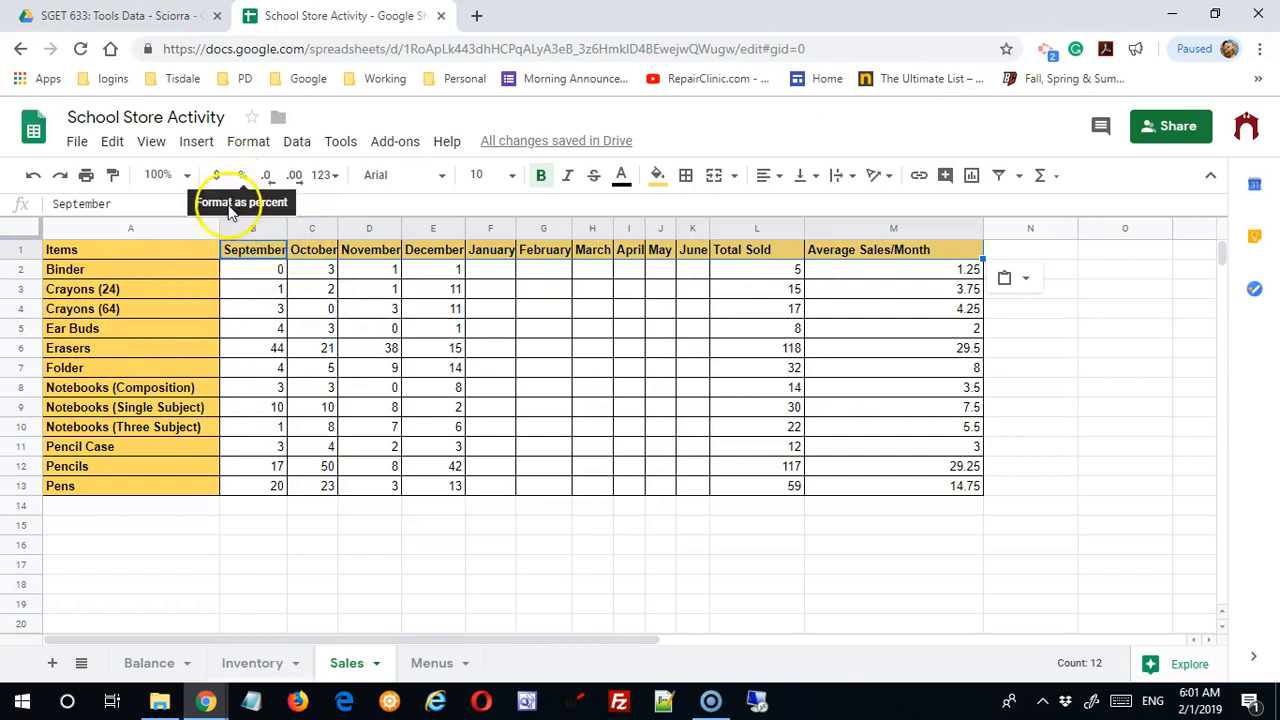
Rotate the header text in B1:M1 with Tilt up and center it horizontally
{"action": "left_click", "coordinate": [249, 143]}
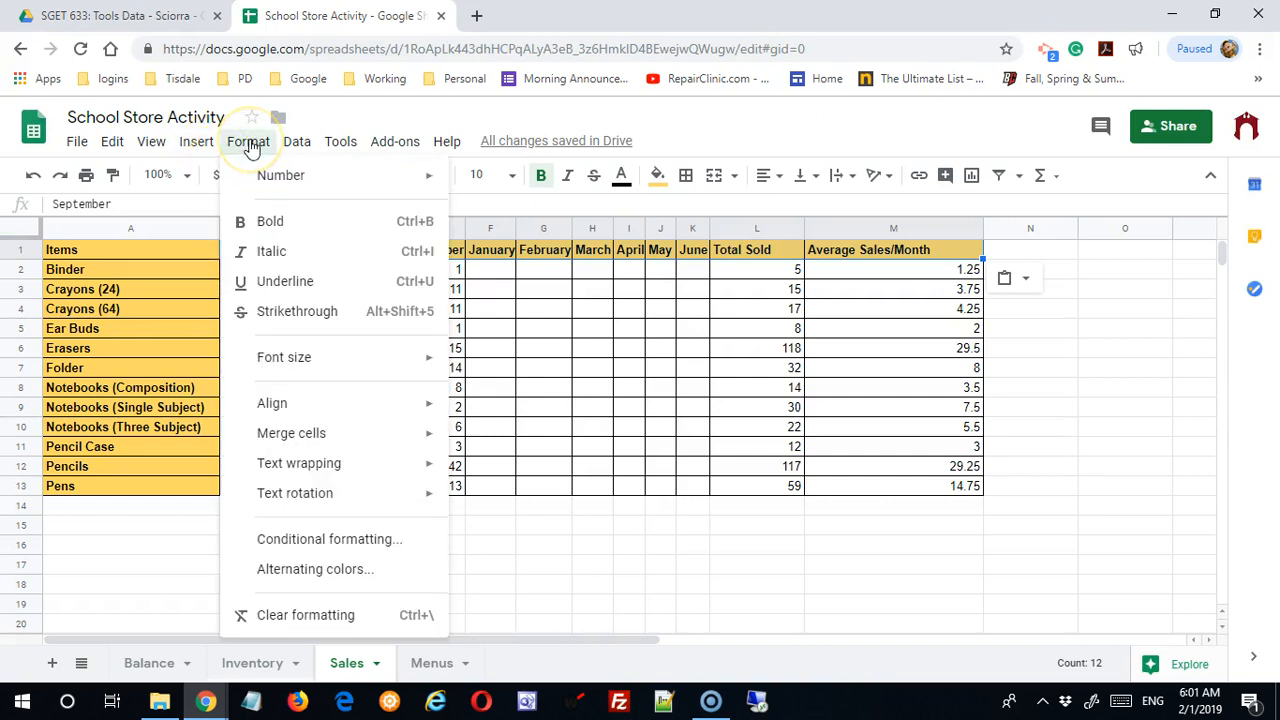
{"action": "mouse_move", "coordinate": [400, 494]}
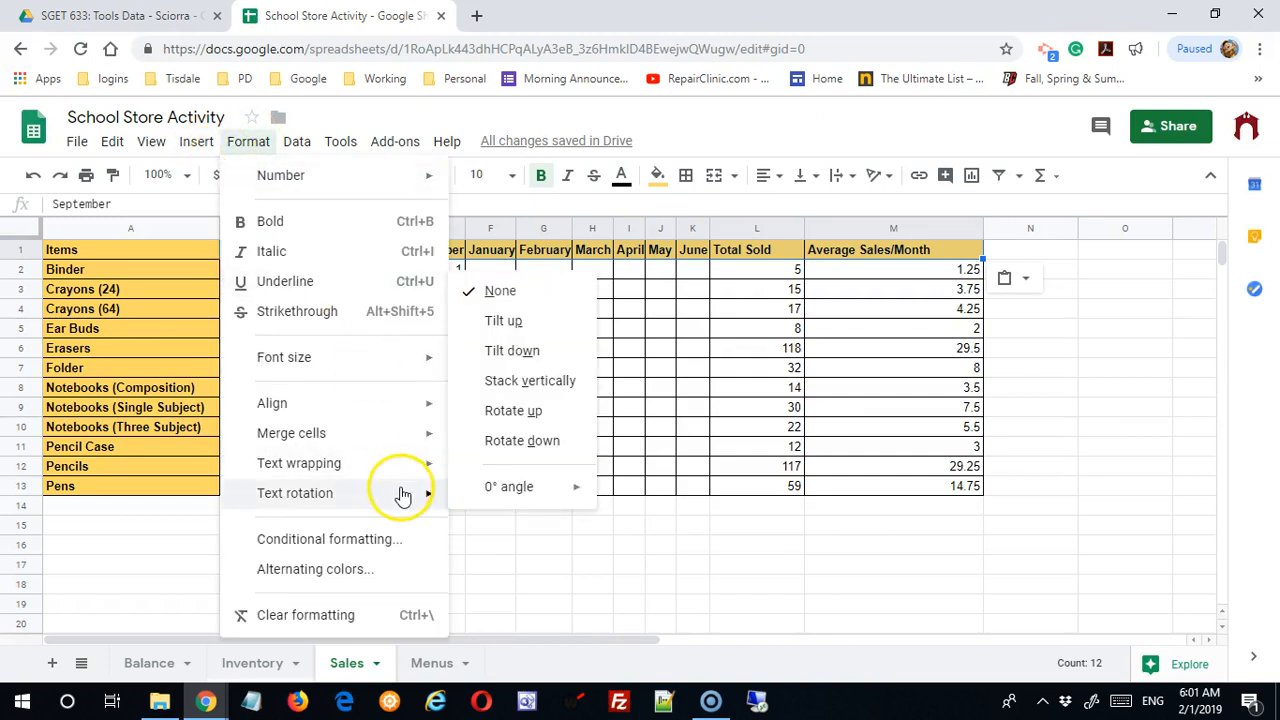
{"action": "left_click", "coordinate": [505, 321]}
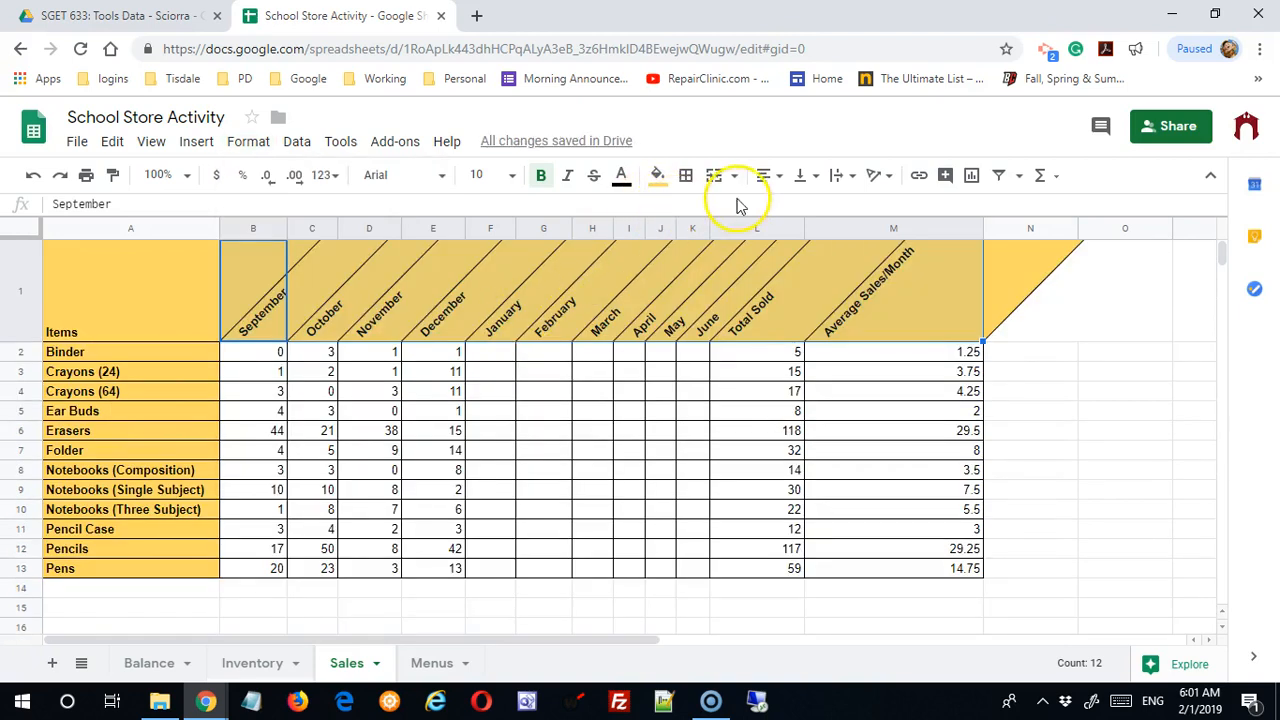
{"action": "left_click", "coordinate": [775, 177]}
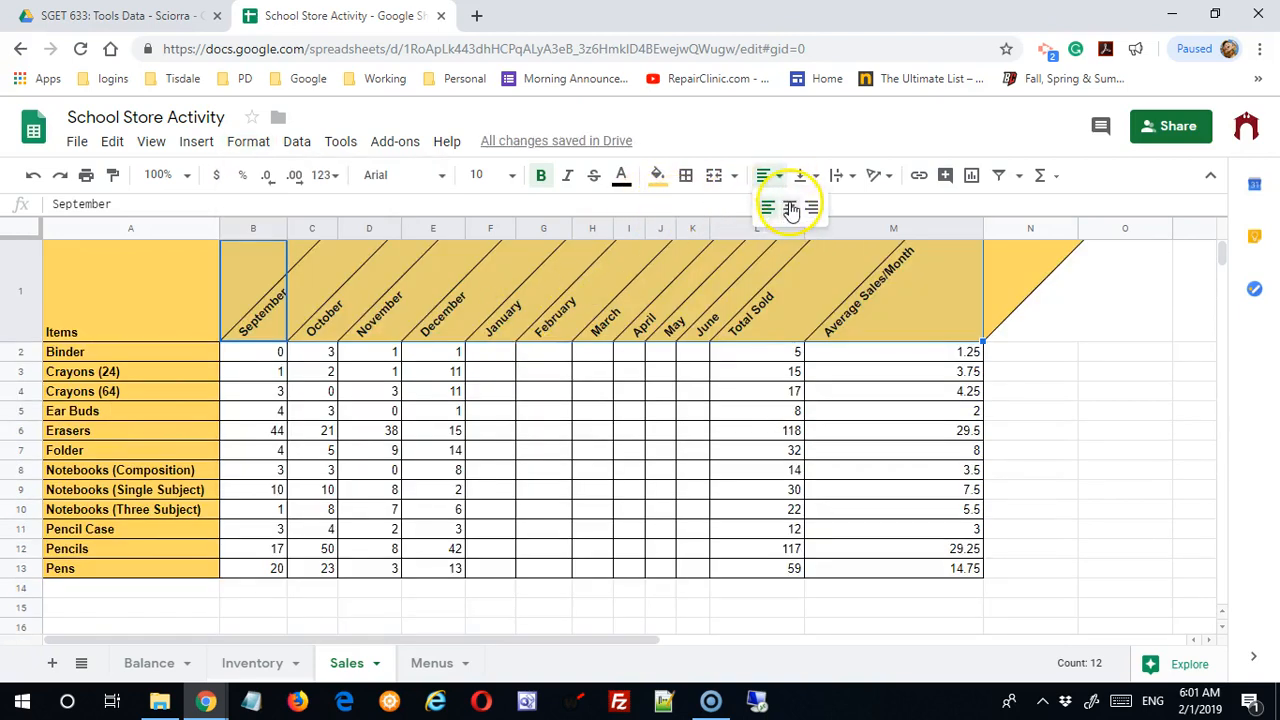
{"action": "left_click", "coordinate": [790, 208]}
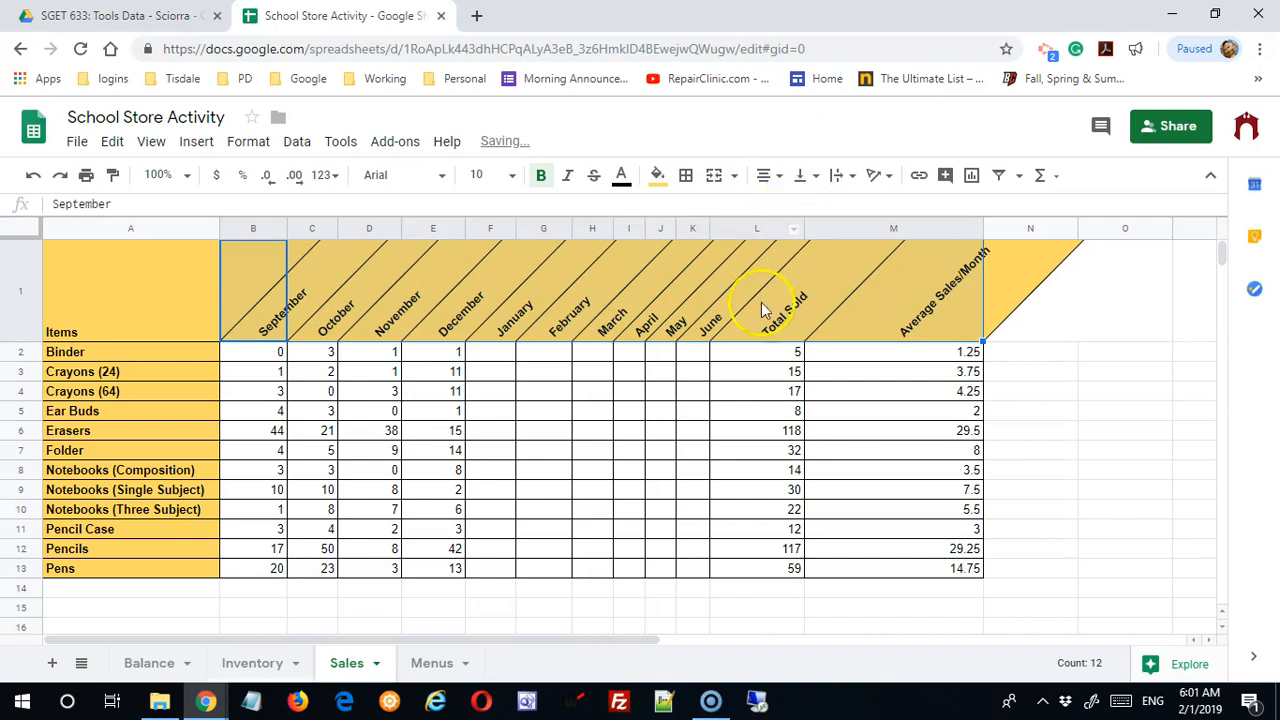
{"action": "left_click", "coordinate": [693, 531]}
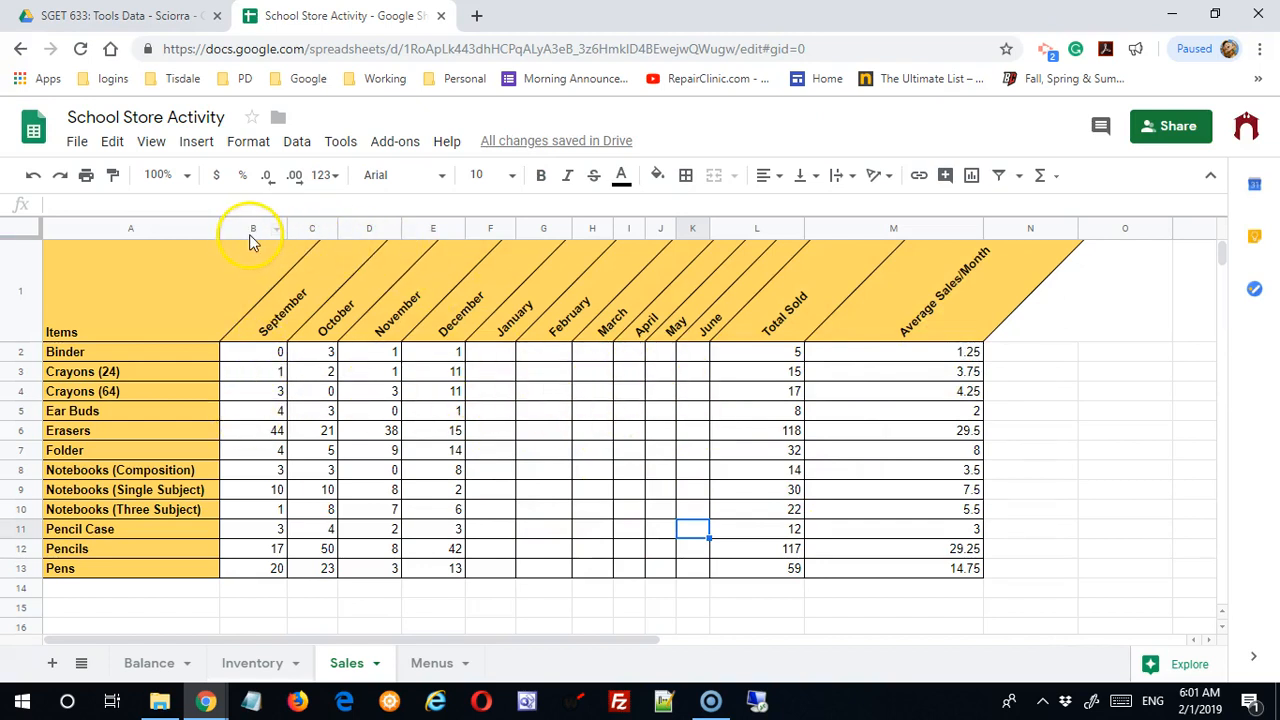
Narrow the month columns September through June, B:K, to one equal width just fitting two-digit numbers
{"action": "left_click", "coordinate": [260, 374]}
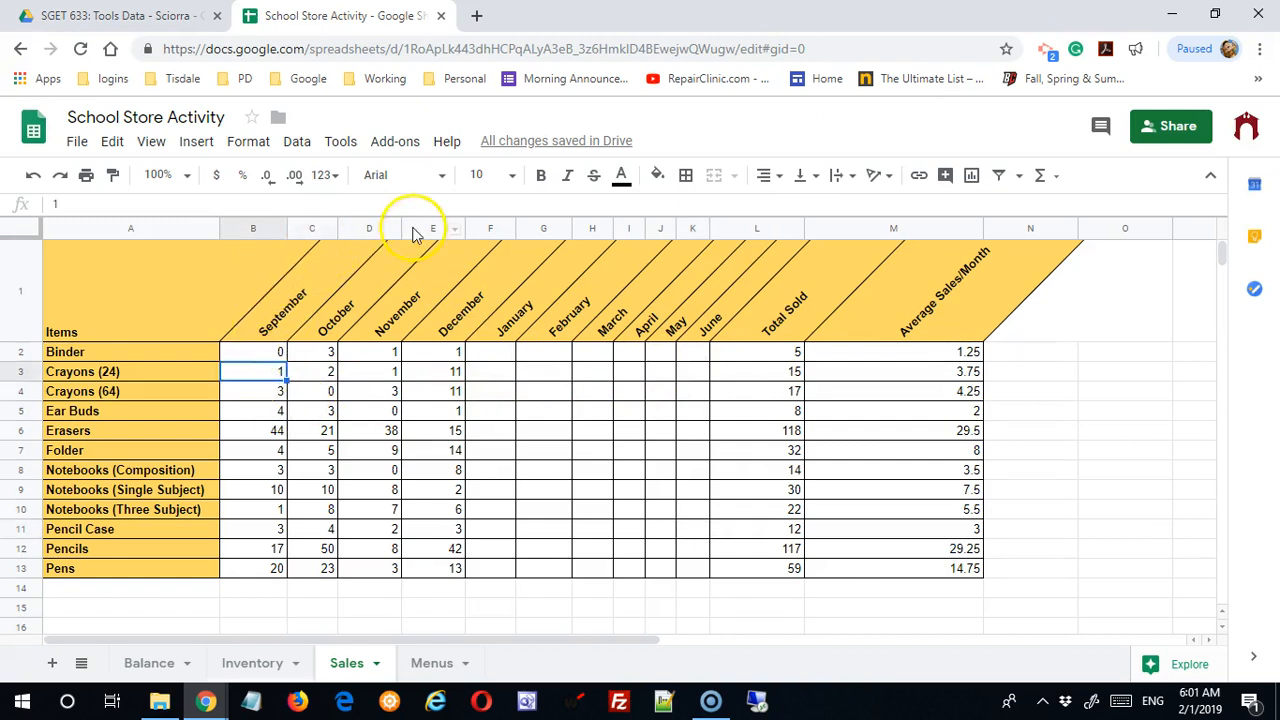
{"action": "left_click_drag", "start_coordinate": [256, 230], "coordinate": [686, 250]}
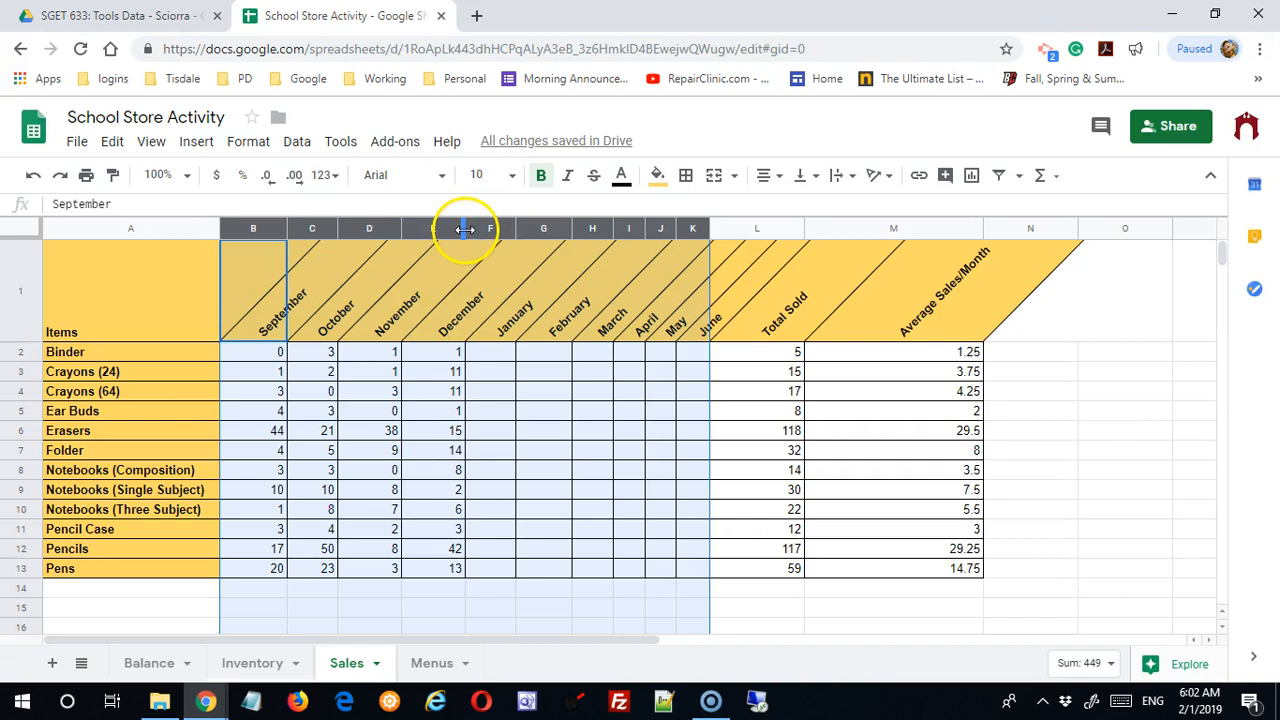
{"action": "left_click_drag", "start_coordinate": [465, 230], "coordinate": [452, 232]}
{"action": "mouse_move", "coordinate": [445, 233]}
{"action": "left_mouse_down"}
{"action": "mouse_move", "coordinate": [424, 229]}
{"action": "mouse_move", "coordinate": [435, 233]}
{"action": "left_mouse_up"}
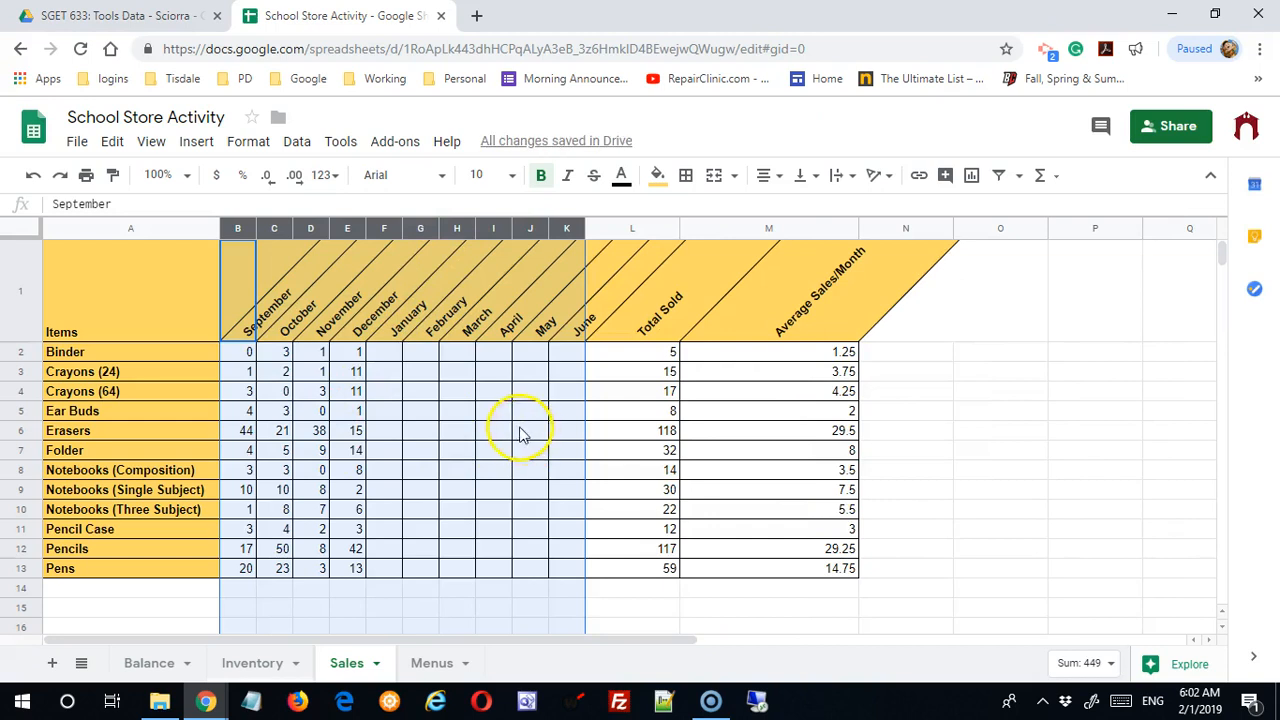
Resize columns September through Total Sold, B:L, together to one equal width that just fits three-digit totals
{"action": "left_click", "coordinate": [645, 231]}
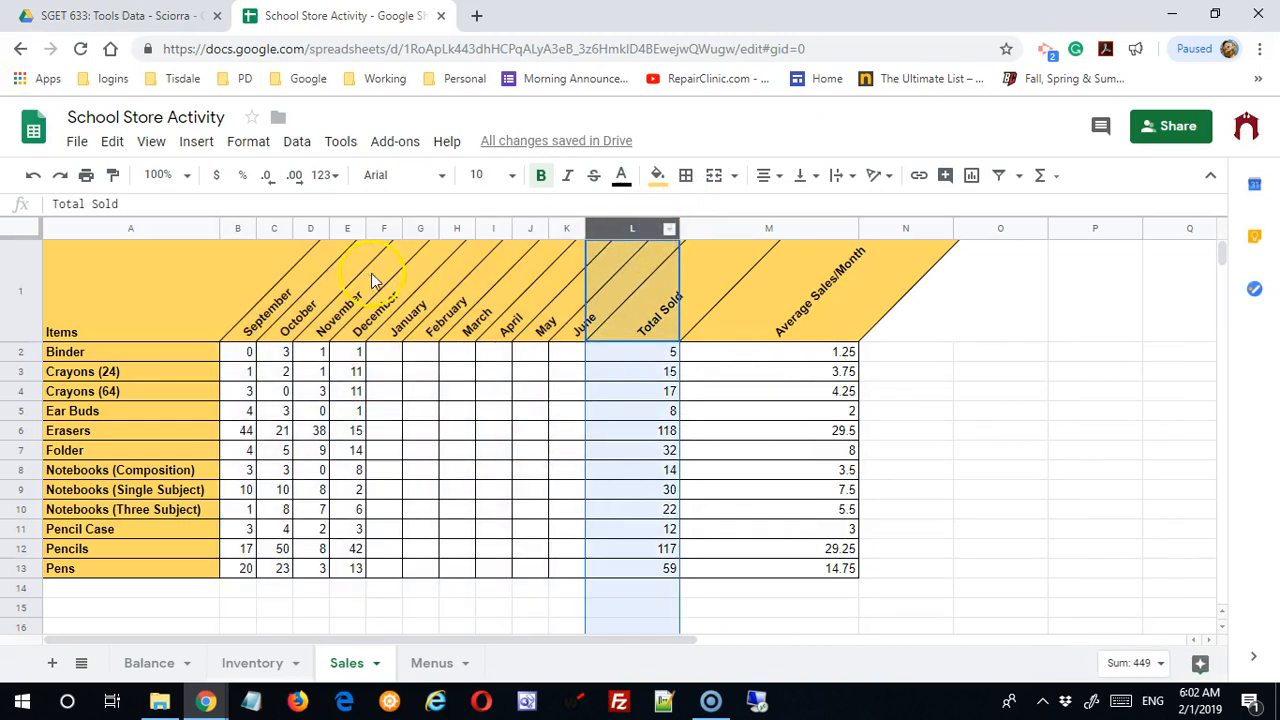
{"action": "left_click_drag", "start_coordinate": [237, 230], "coordinate": [665, 230]}
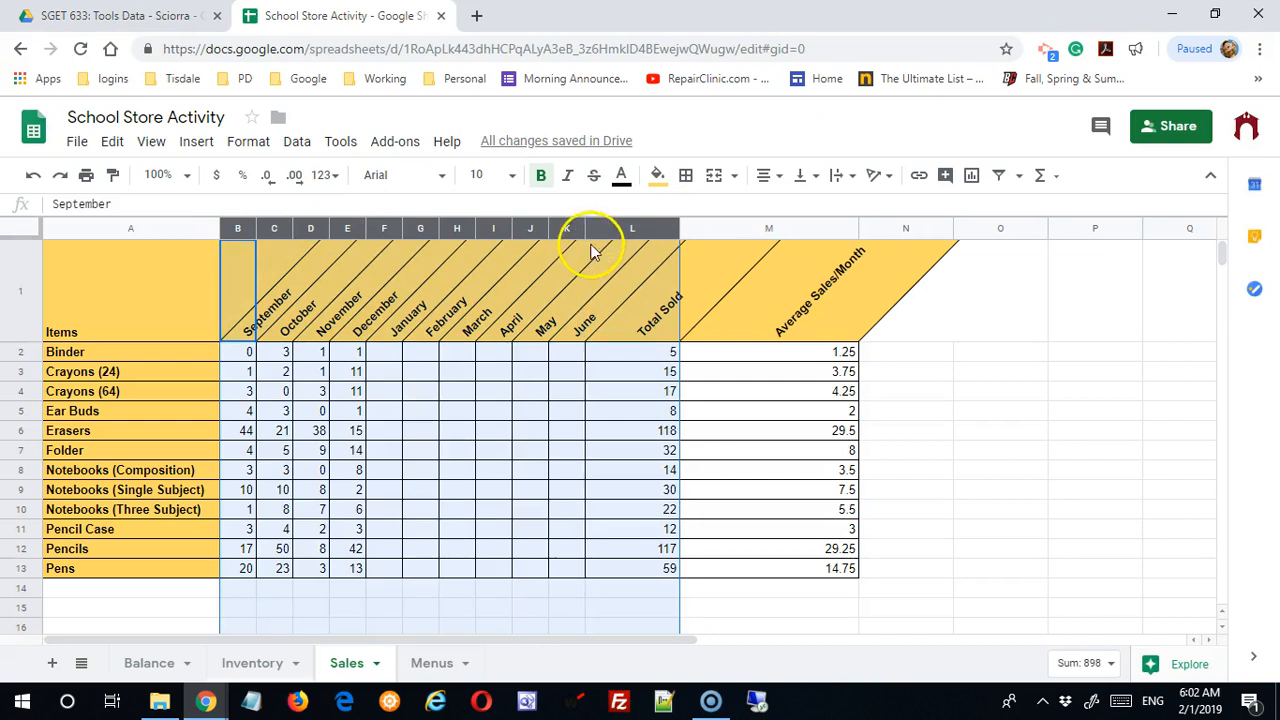
{"action": "left_click_drag", "start_coordinate": [585, 231], "coordinate": [589, 231]}
Narrow the Average Sales/Month column, M, to slightly wider than its numbers
{"action": "left_click_drag", "start_coordinate": [760, 371], "coordinate": [760, 391]}
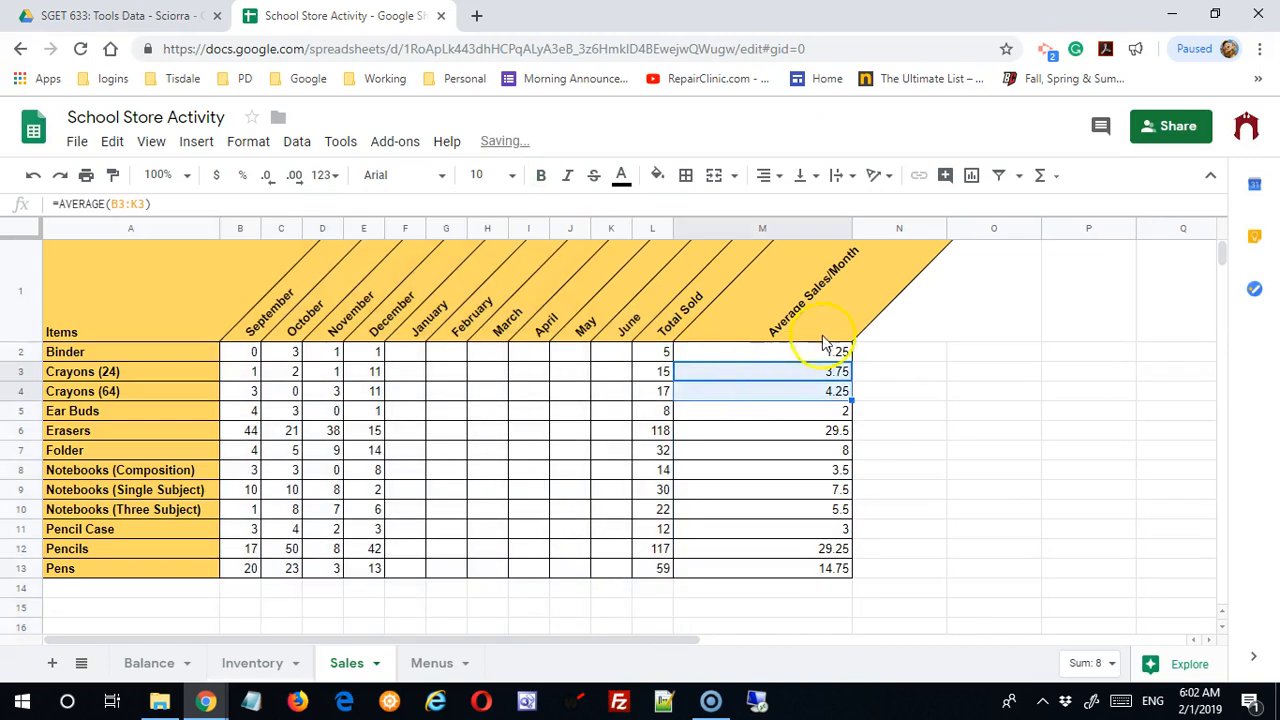
{"action": "left_click", "coordinate": [815, 228]}
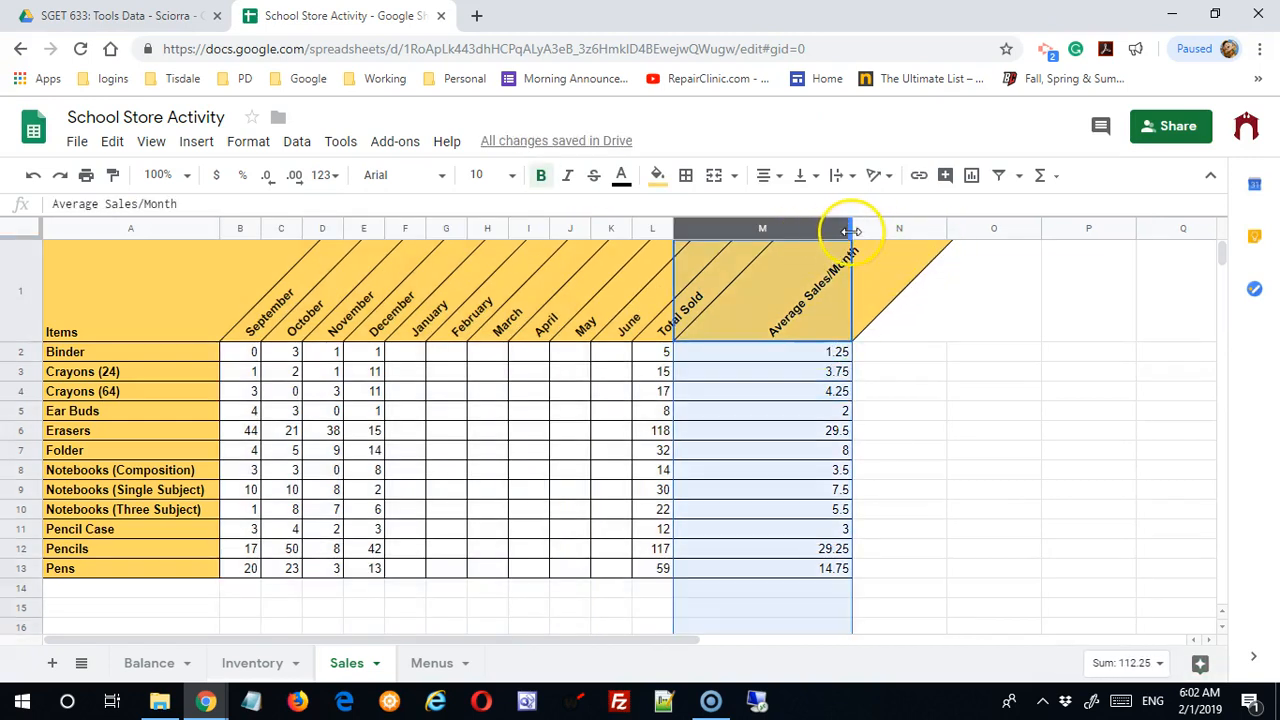
{"action": "left_click_drag", "start_coordinate": [847, 231], "coordinate": [740, 266]}
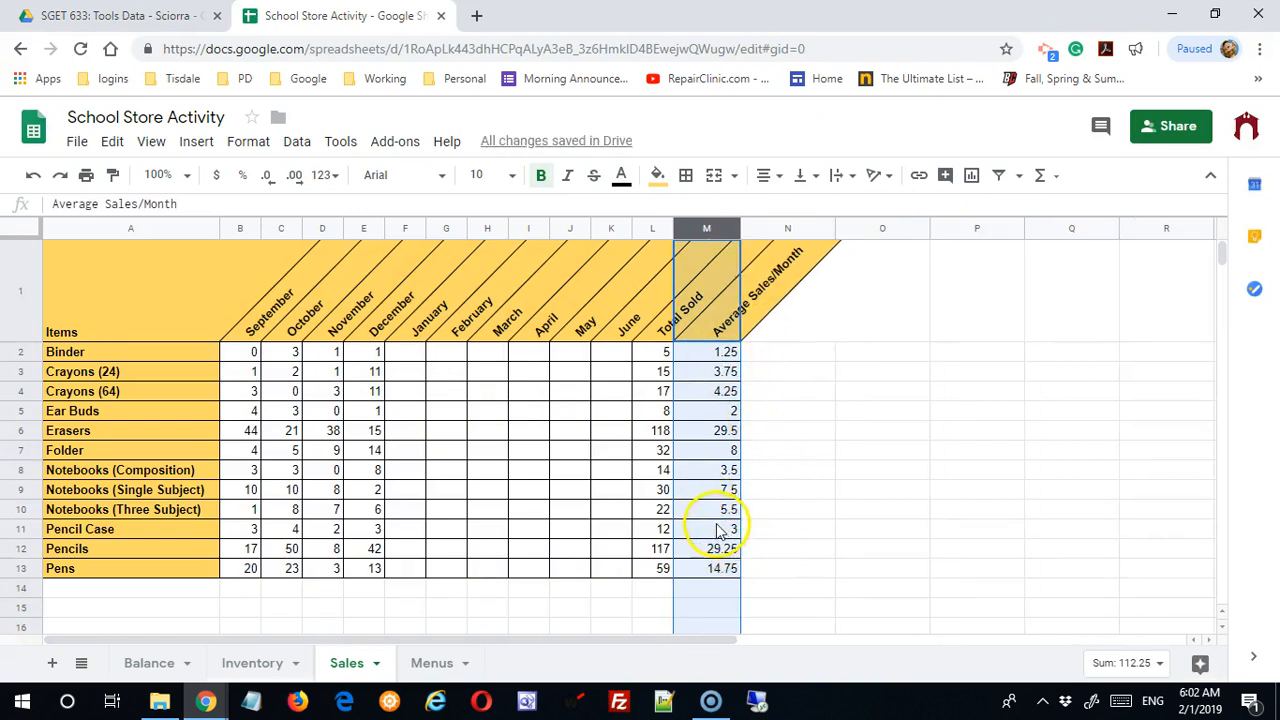
{"action": "left_click", "coordinate": [725, 372]}
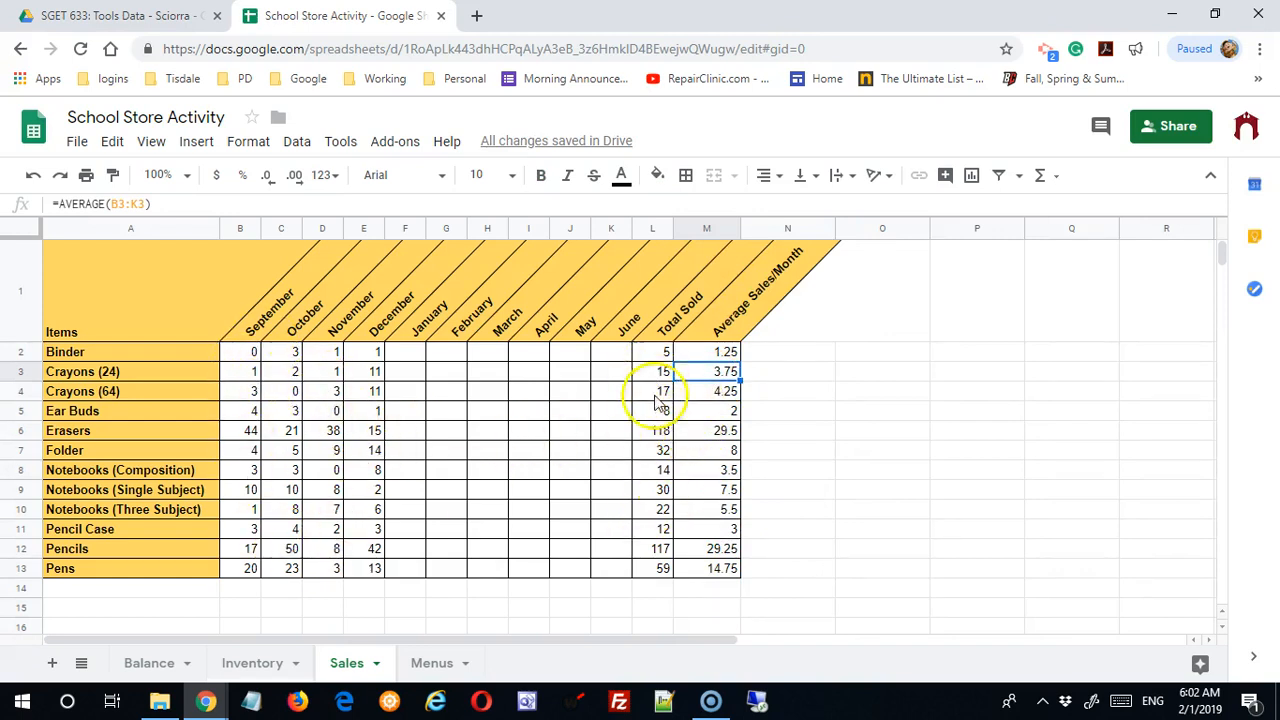
Format the numbers in the Average Sales/Month column, M, with two decimal places
{"action": "left_click_drag", "start_coordinate": [725, 352], "coordinate": [726, 410]}
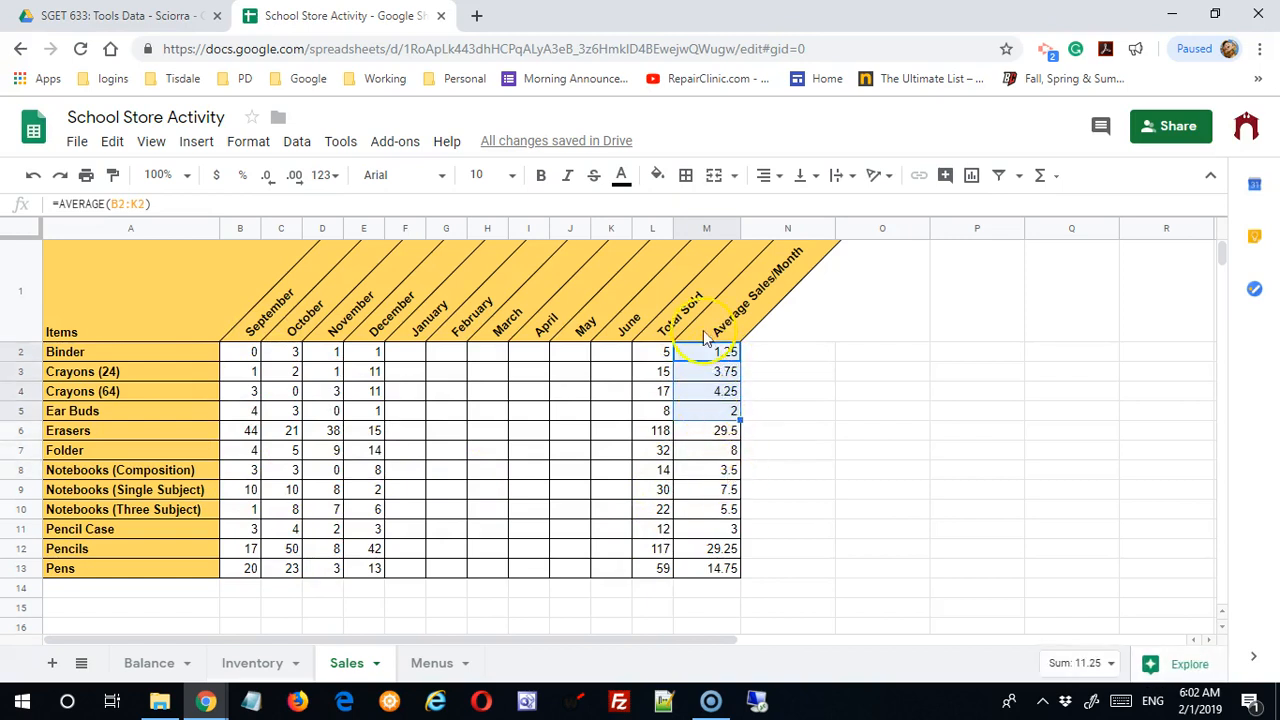
{"action": "left_click", "coordinate": [705, 230]}
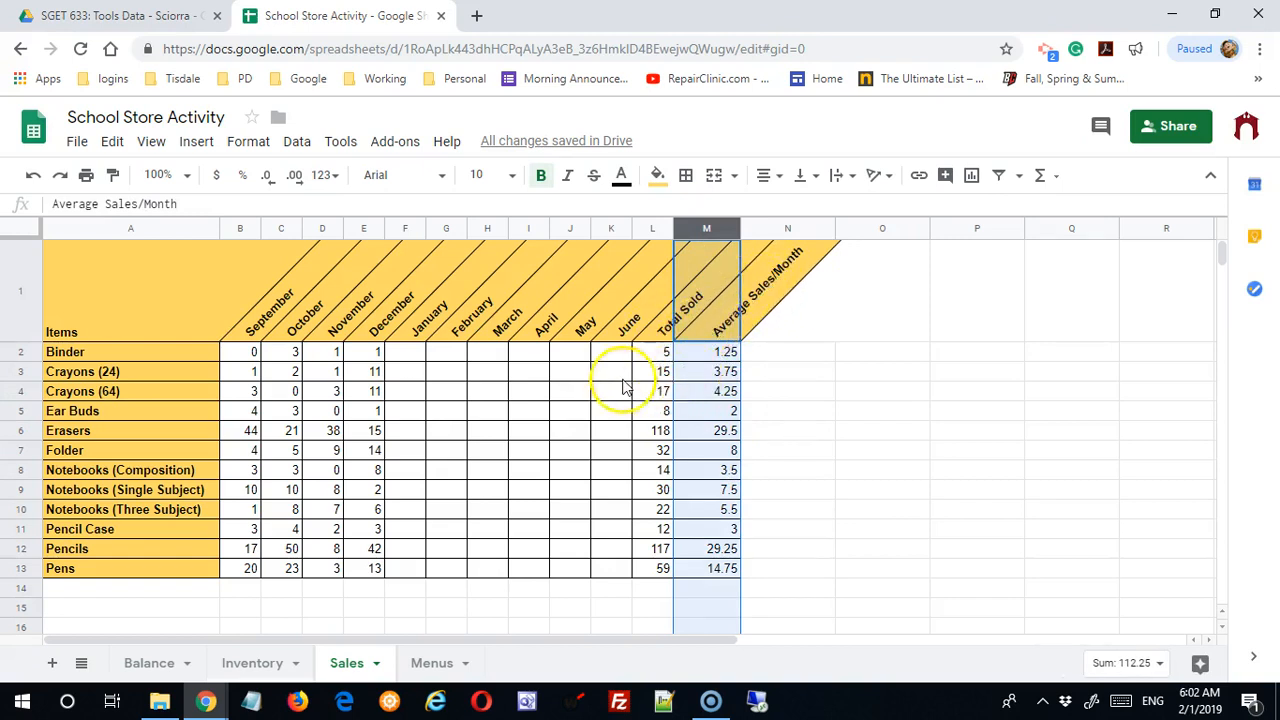
{"action": "left_click", "coordinate": [295, 178]}
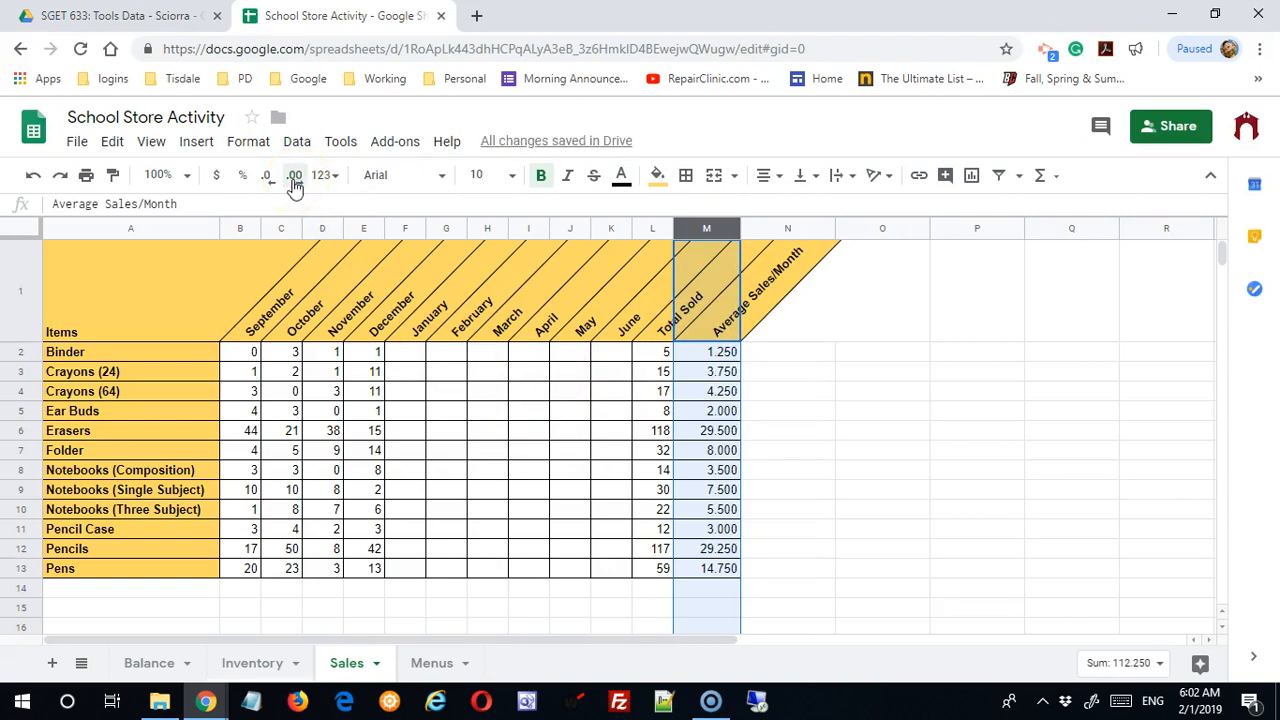
{"action": "left_click", "coordinate": [266, 177]}
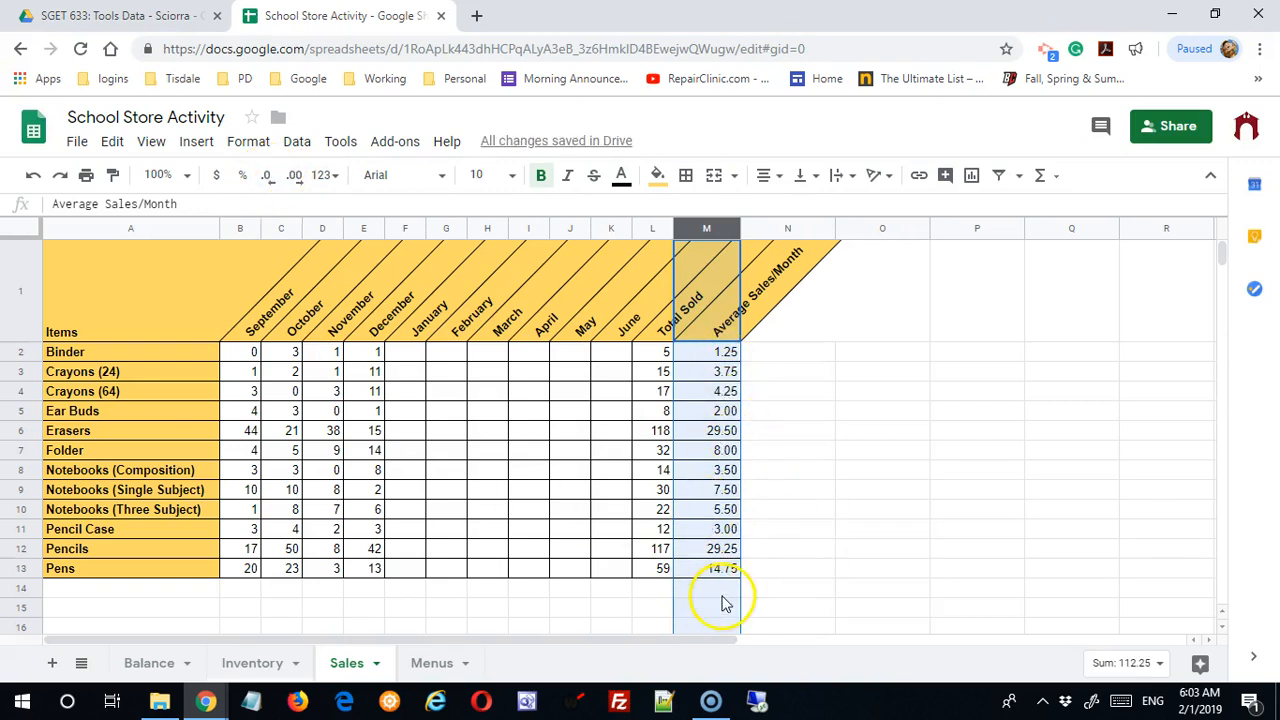
{"action": "left_click", "coordinate": [864, 478]}
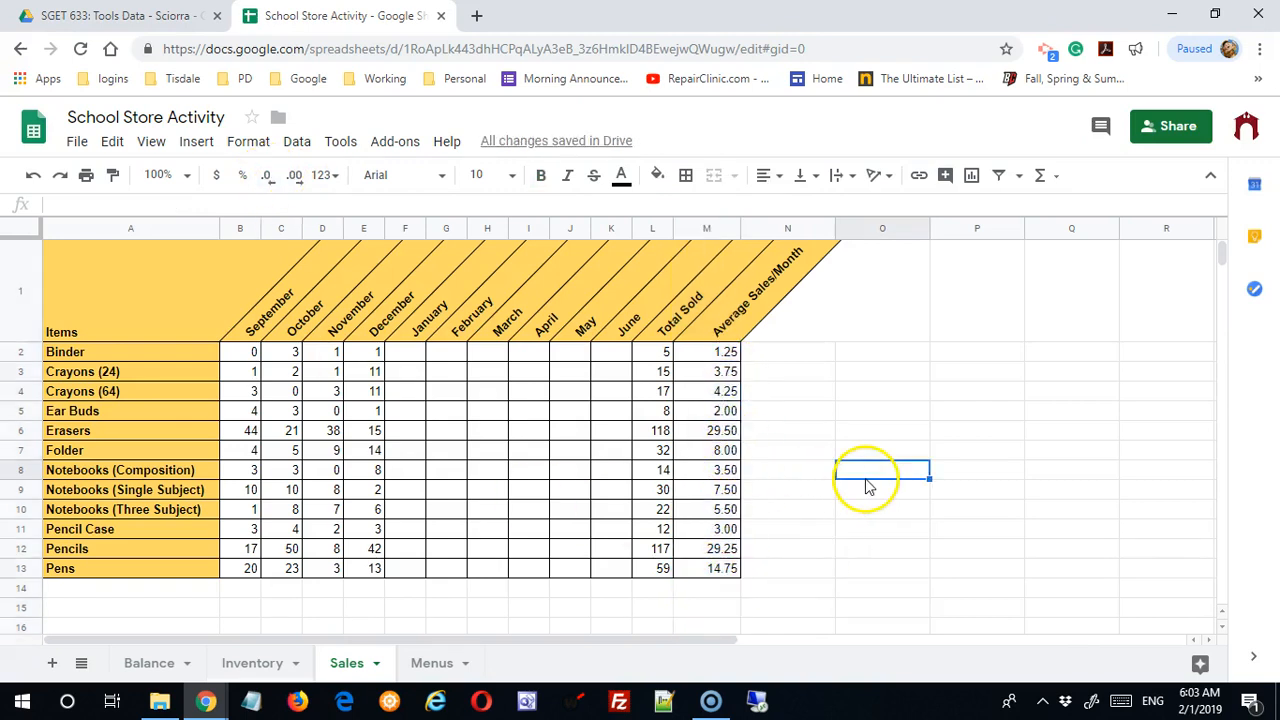